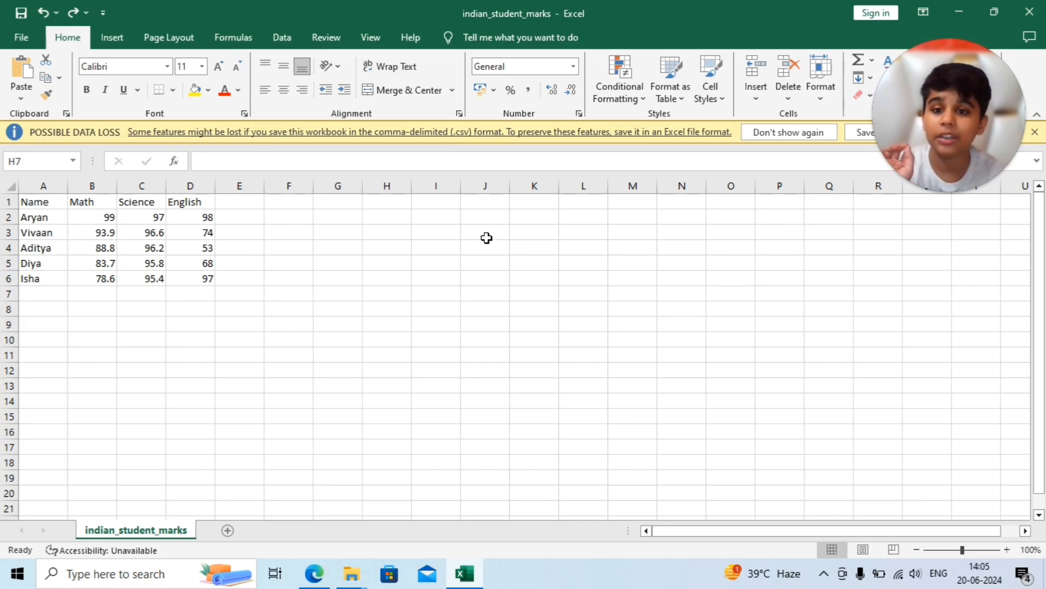
- Examine the extent of the marks table, going along the header row to the sheet's last column and back to A1
left_click(427, 227)
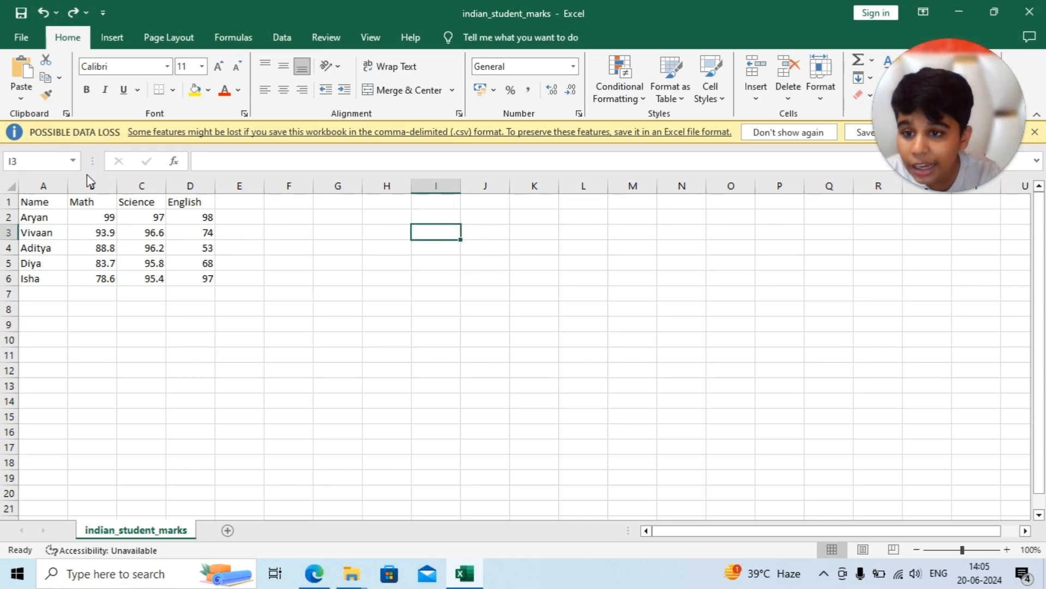
left_click_drag(648, 385, 589, 375)
left_click_drag(36, 202, 250, 235)
left_click(338, 293)
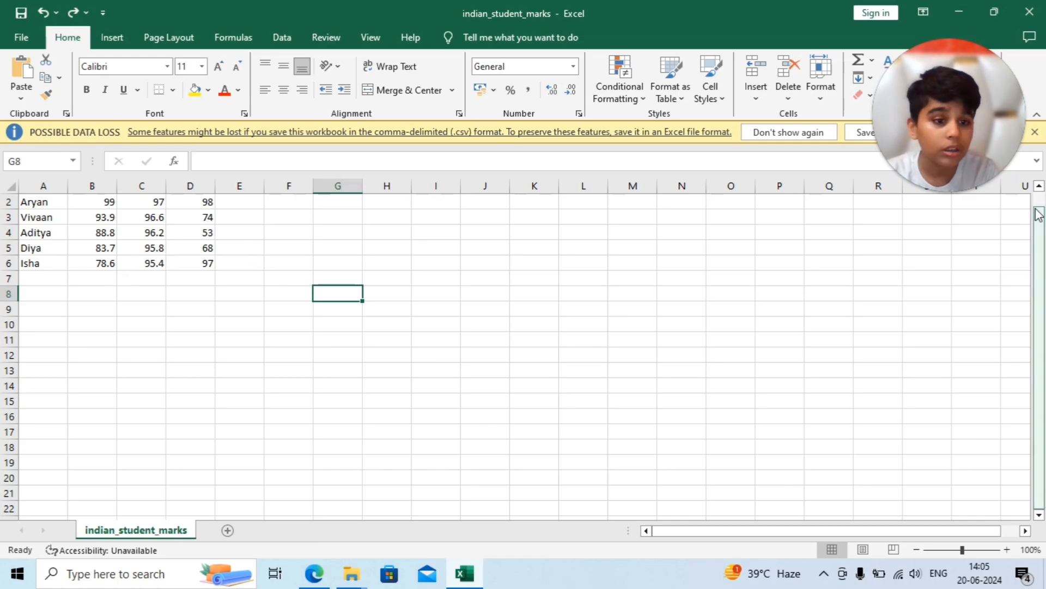
left_click_drag(1039, 224, 1039, 138)
left_click(31, 205)
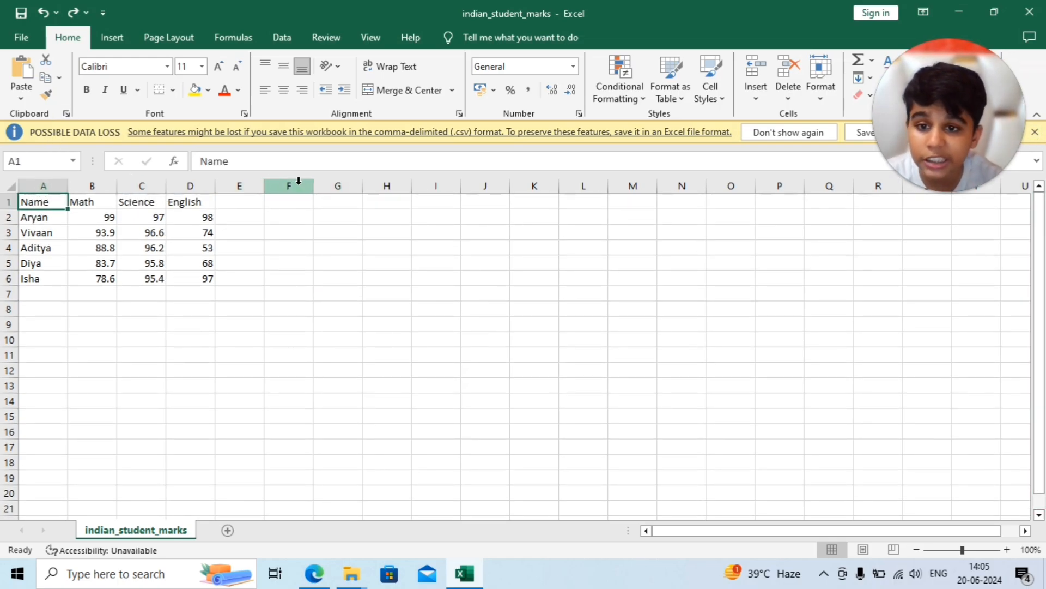
key("ctrl+Right")
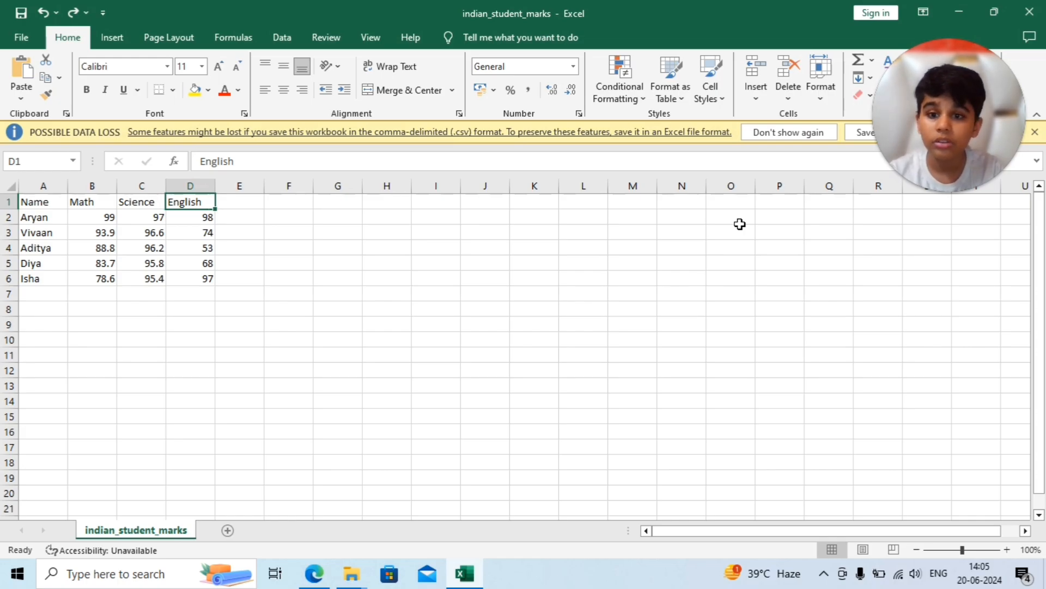
key("ctrl+Right")
key("ctrl+Home")
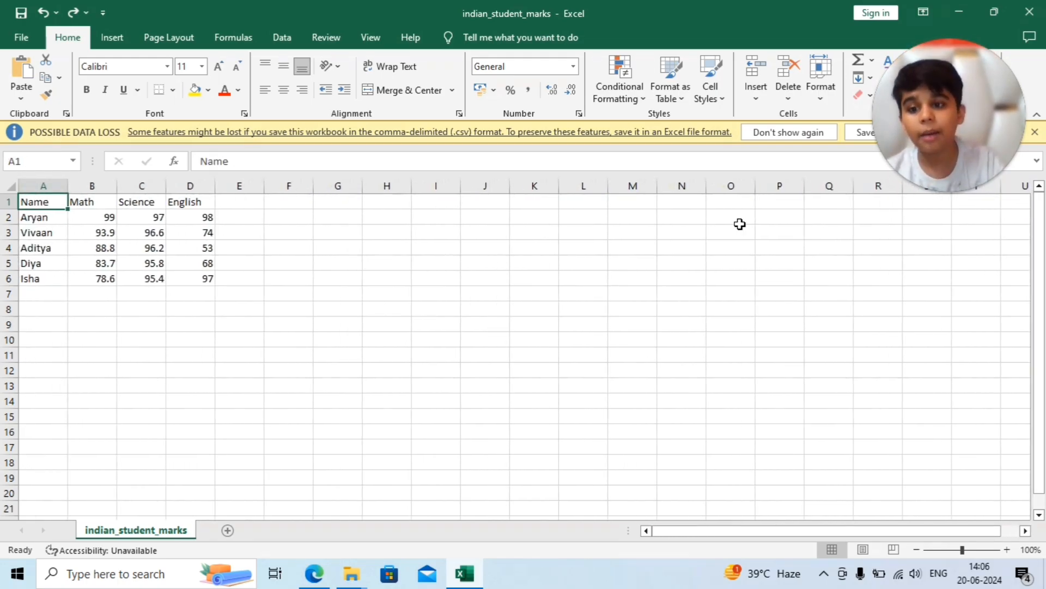
- Examine how the sheet is organised by selecting rows 1 to 6, column A, and individual cells such as A1 and C4
left_click(48, 226)
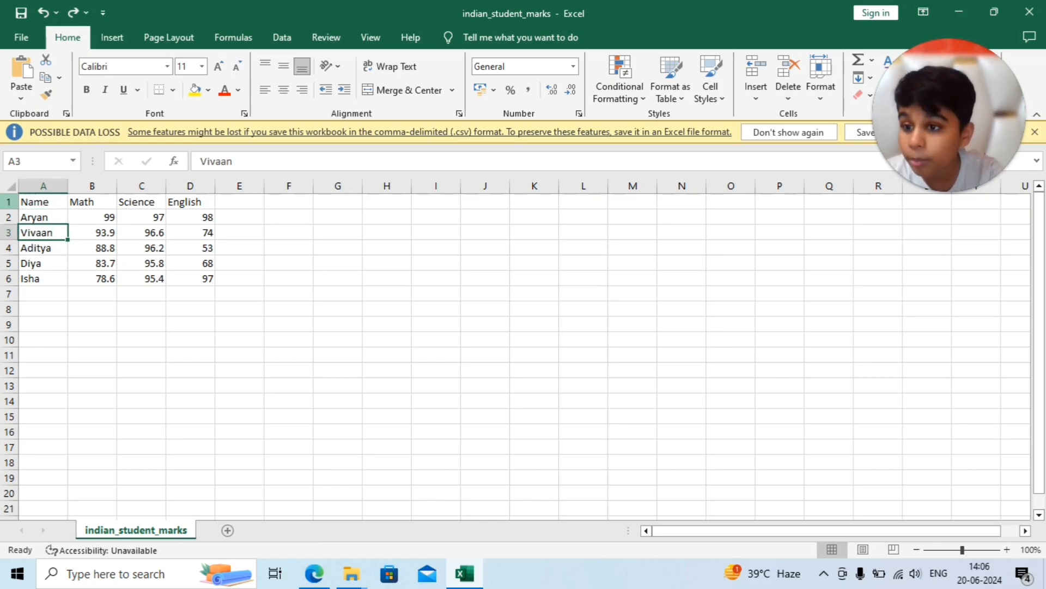
left_click_drag(10, 201, 10, 278)
left_click(122, 325)
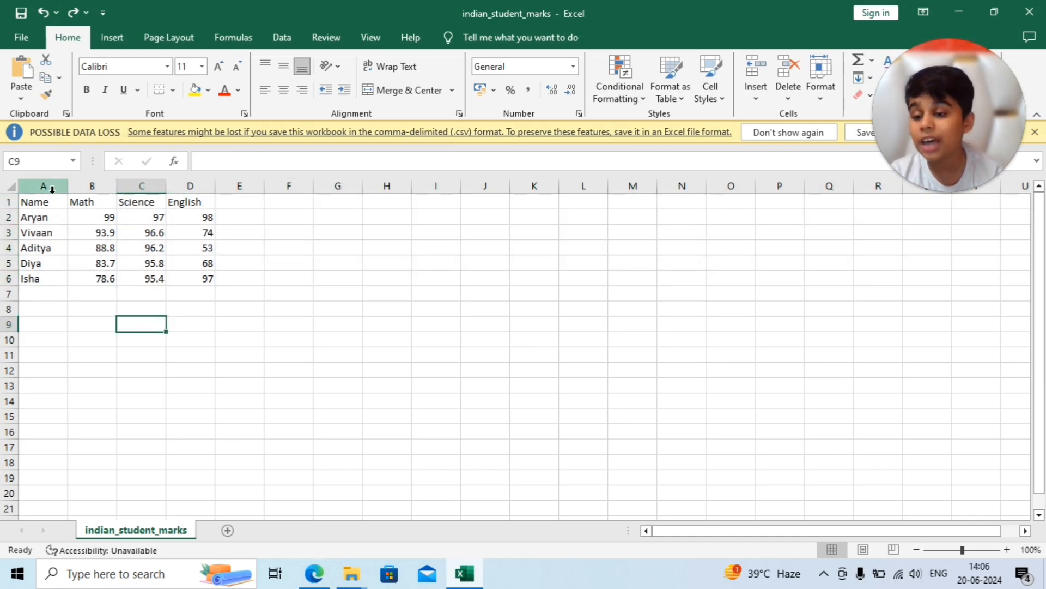
left_click(46, 213)
left_click(49, 205)
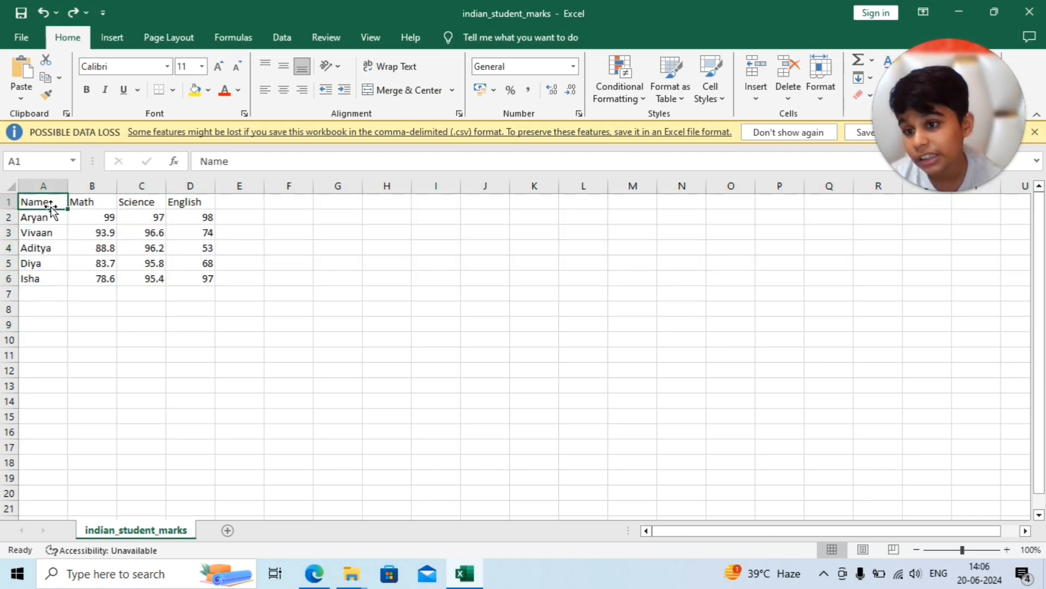
left_click(218, 306)
left_click(43, 185)
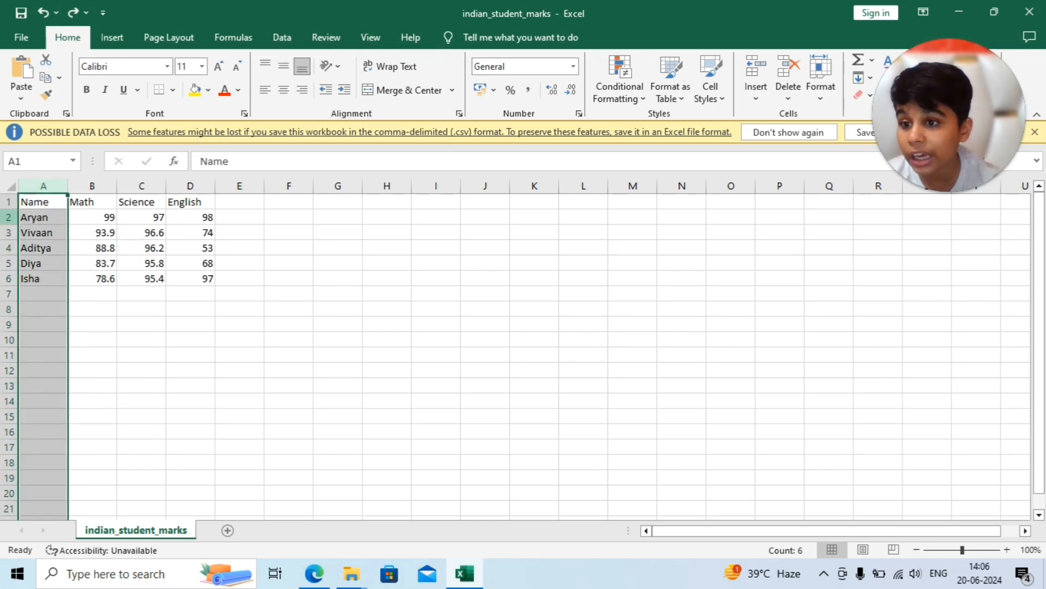
left_click(9, 201)
left_click(43, 186)
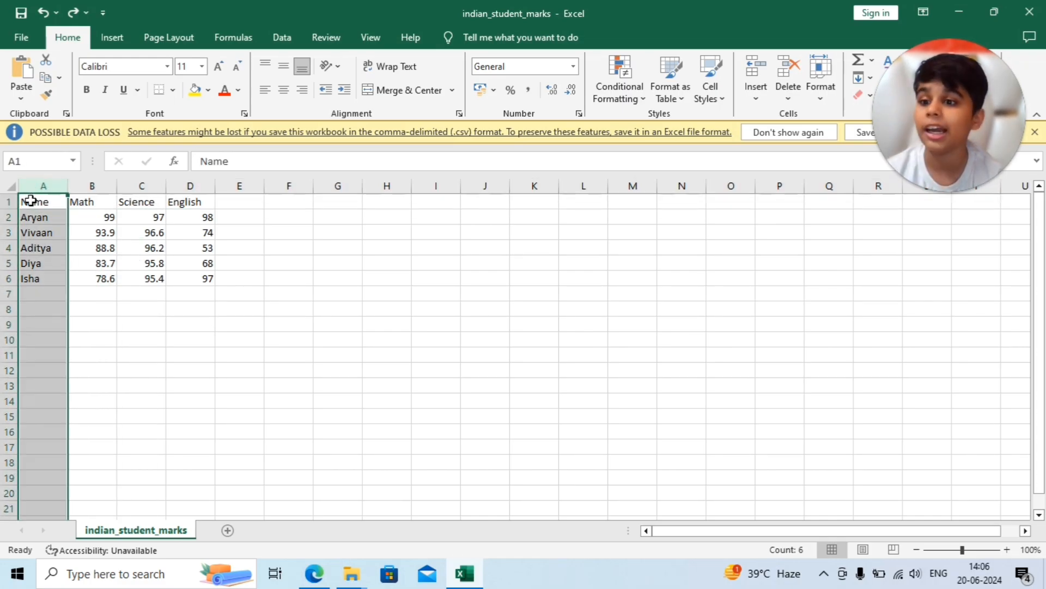
left_click(8, 205)
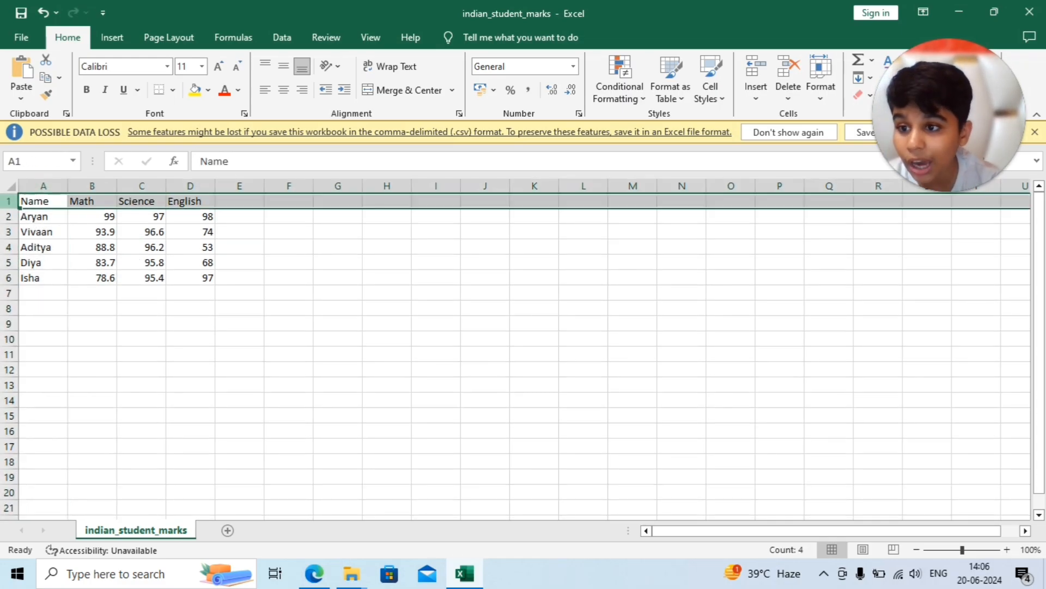
left_click(8, 216)
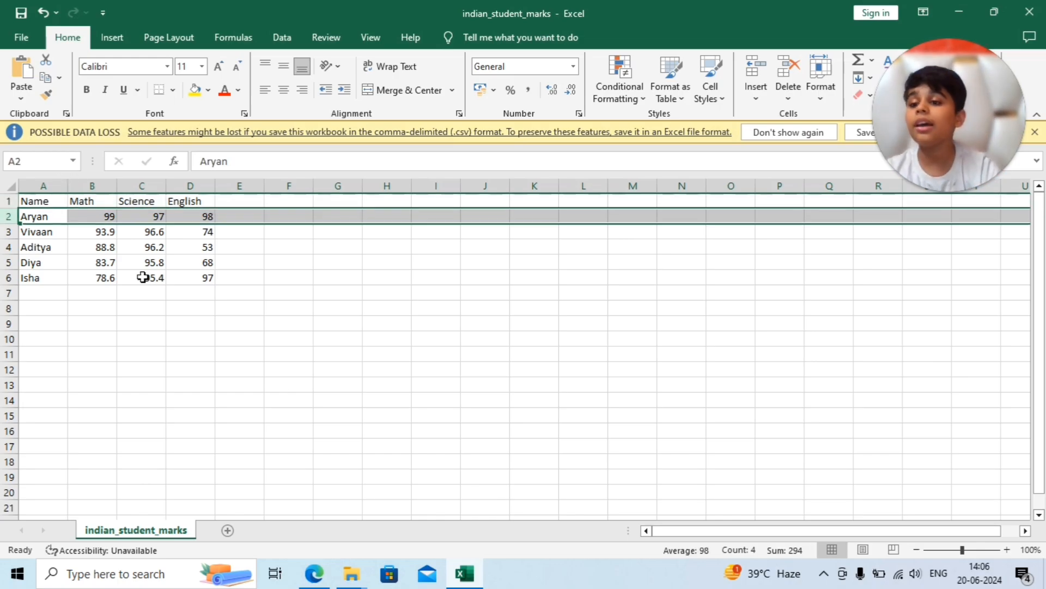
left_click(287, 397)
left_click(159, 249)
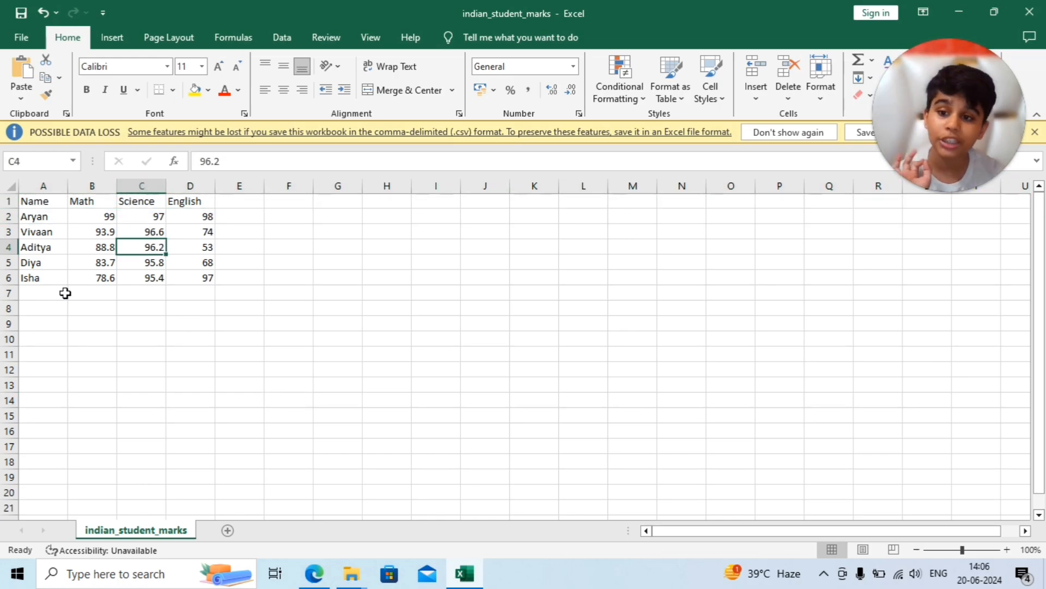
left_click(291, 243)
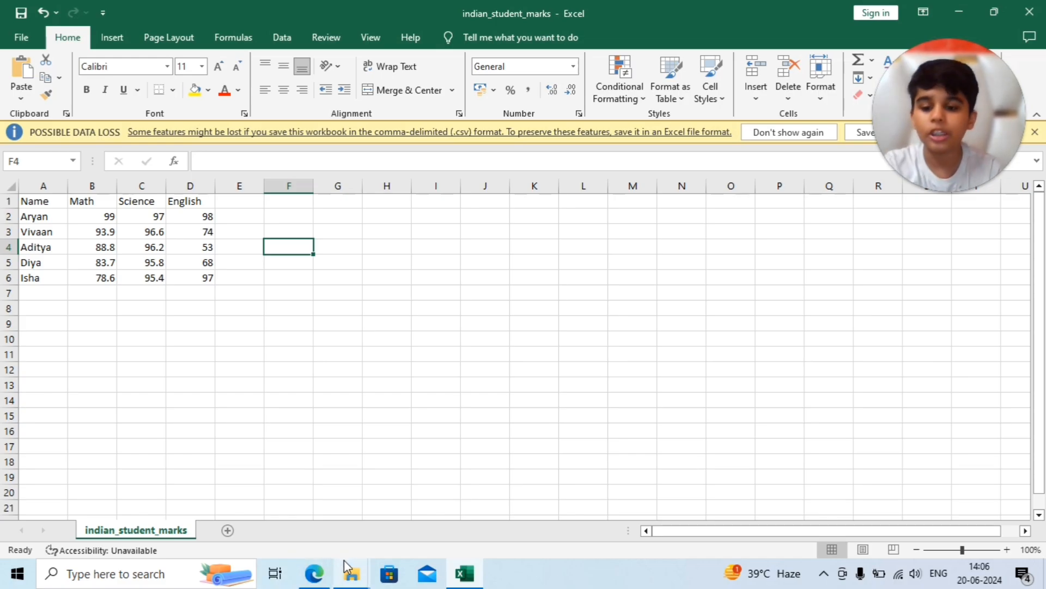
- Switch to the BASICS LEVEL EXCEL NOTES PDF in Edge and highlight the formula =A1+A2+A3+A4 under Adding Multiple Cells in green
mouse_move(314, 572)
left_click(313, 507)
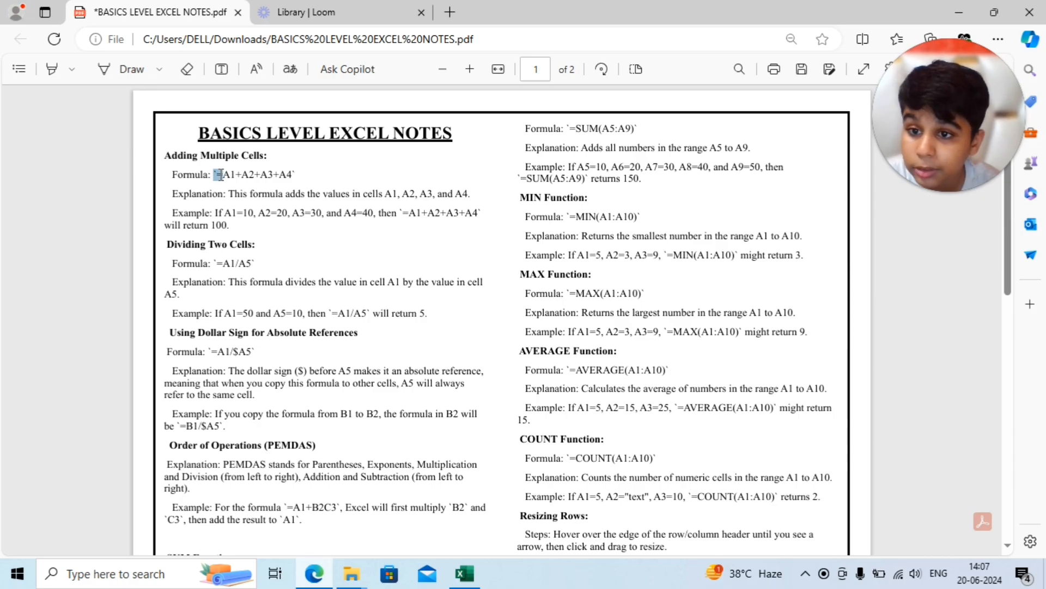
left_click(329, 180)
left_click(327, 180)
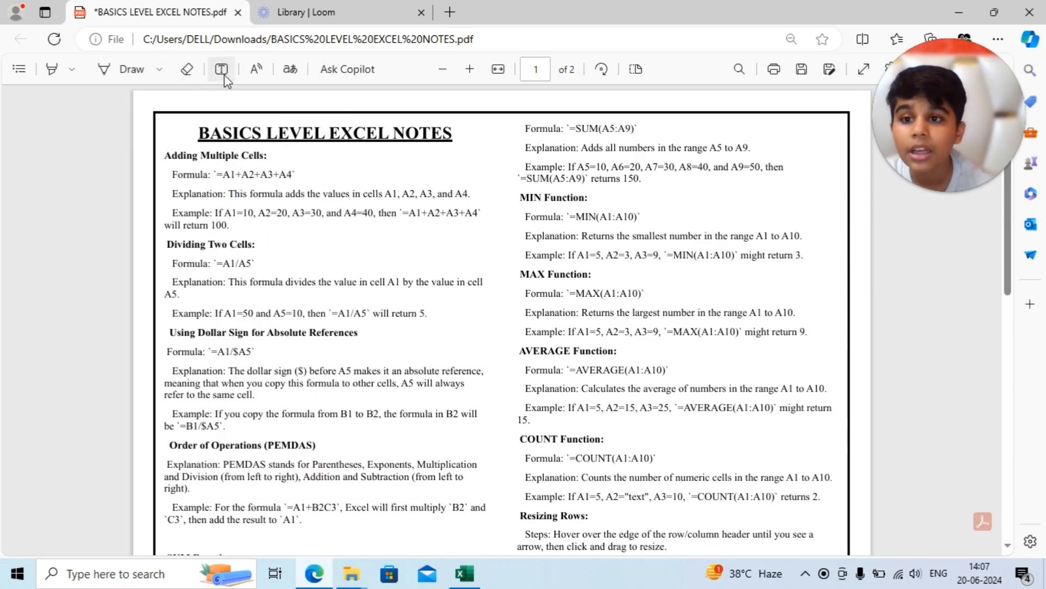
left_click(52, 69)
mouse_move(221, 174)
left_mouse_down()
mouse_move(279, 176)
mouse_move(296, 187)
left_mouse_up()
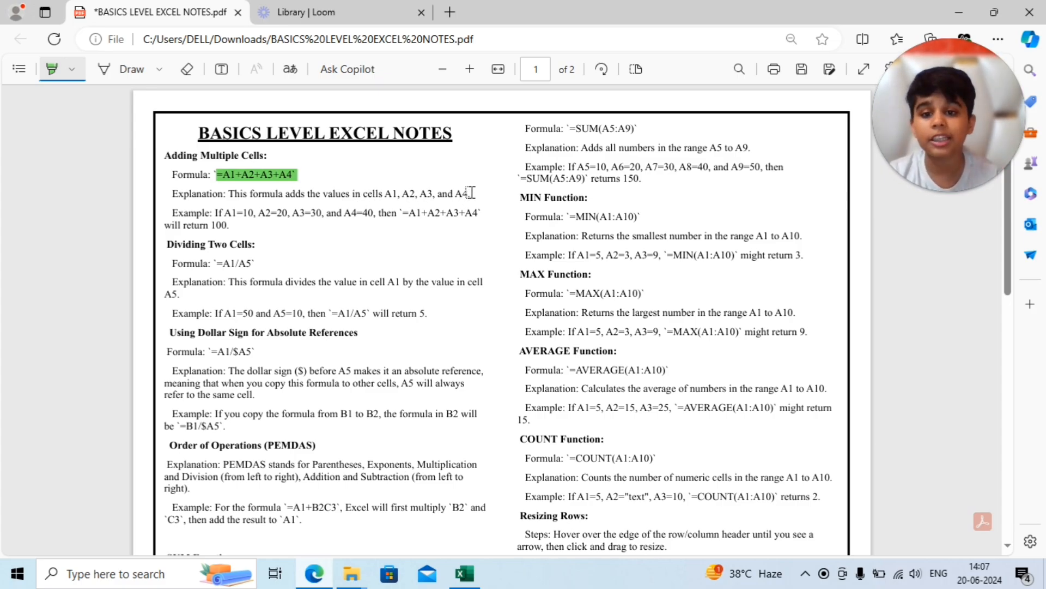
- Switch back to the indian_student_marks workbook in Excel and select cell B7 below the Math marks
left_click(464, 574)
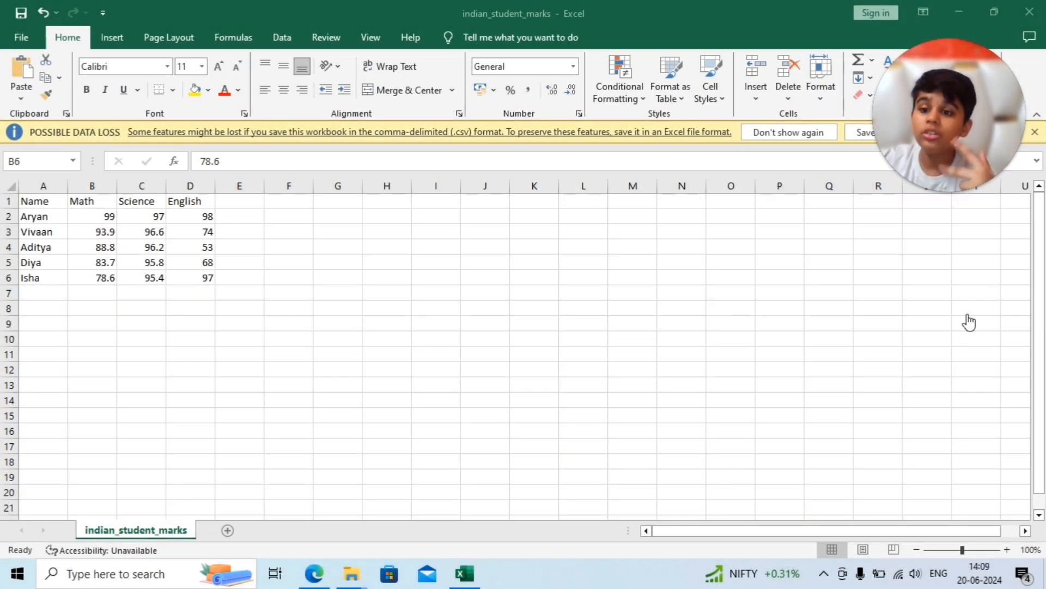
left_click(98, 282)
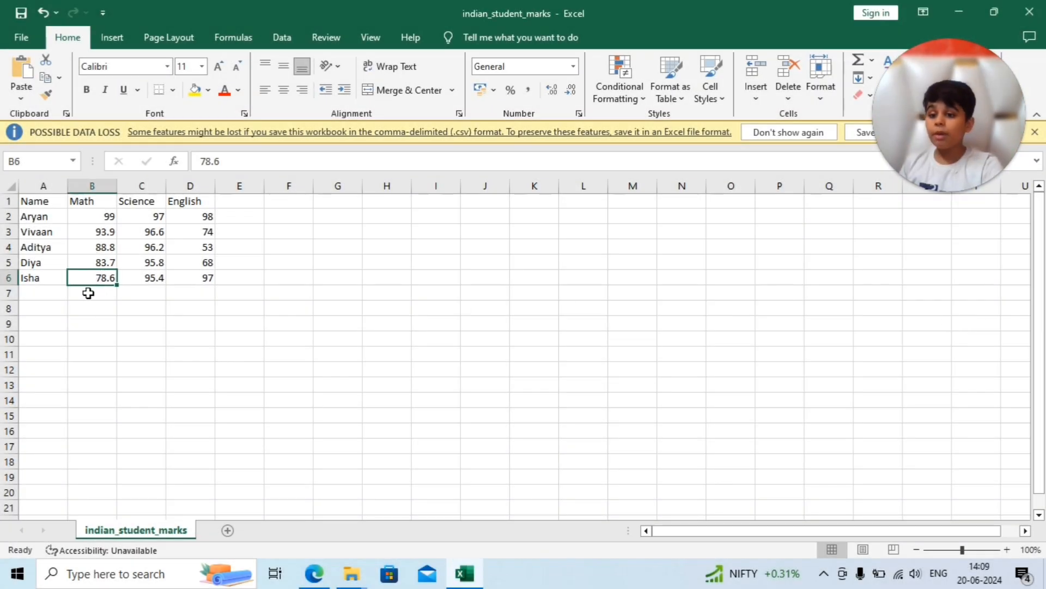
left_click(88, 293)
type("=")
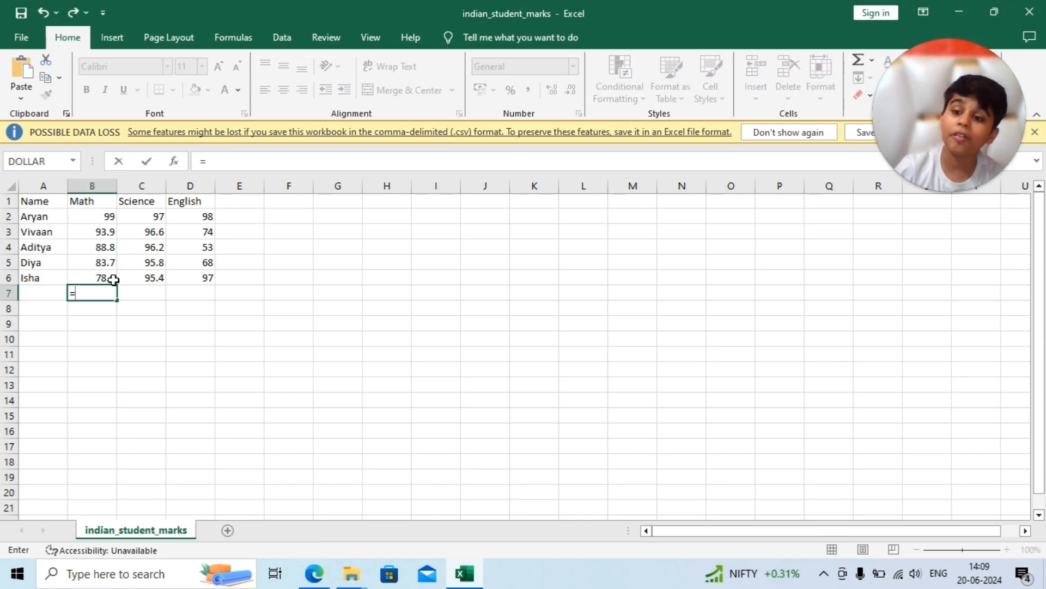
left_click(134, 292)
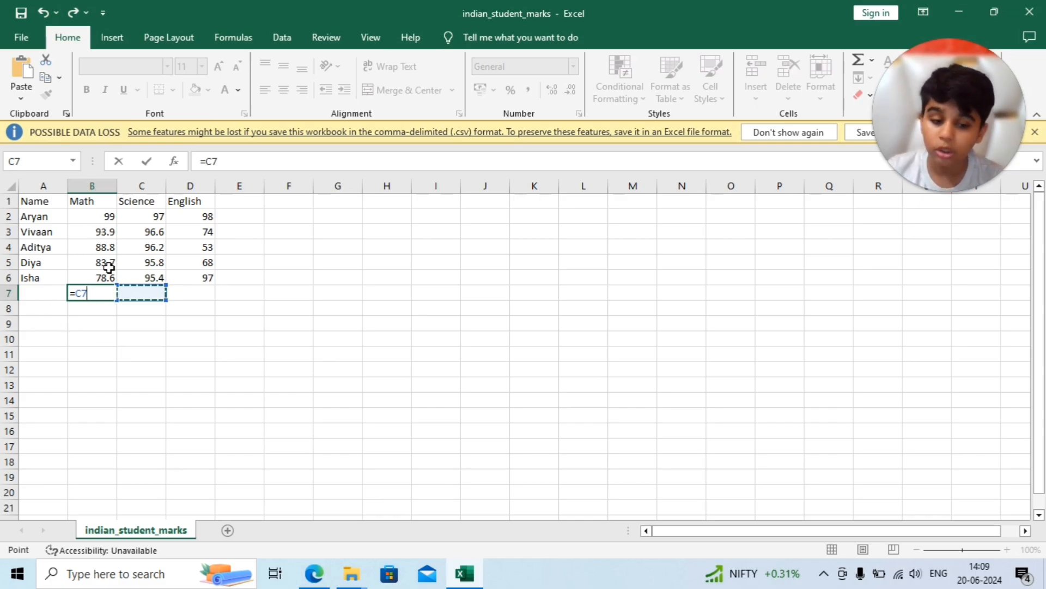
key("Escape")
- Add the first two Math marks in cell B7 with the formula =B2+B3
type("=")
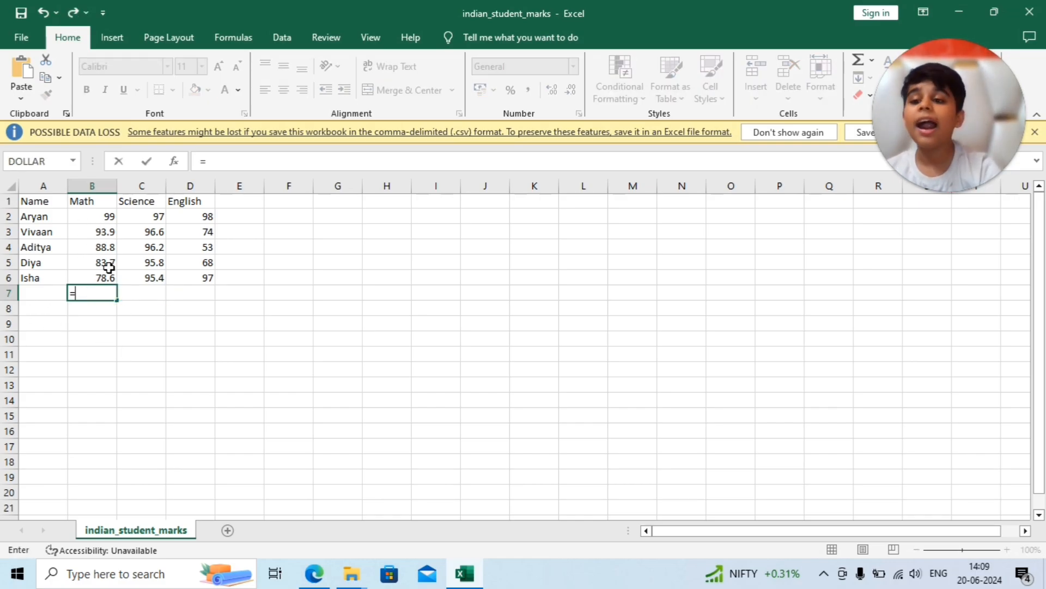
left_click(93, 216)
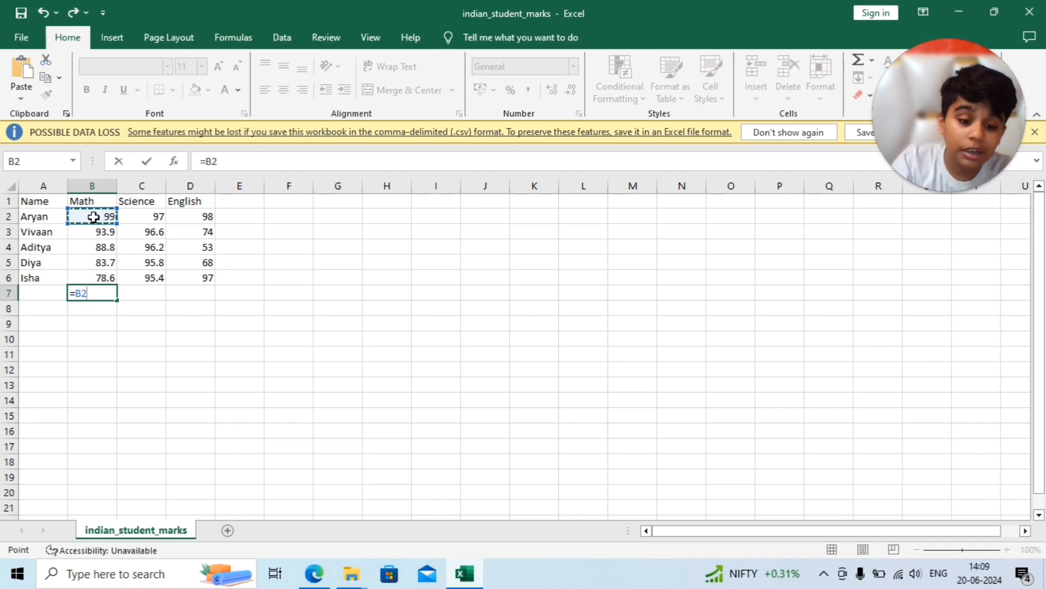
type("+")
left_click(93, 232)
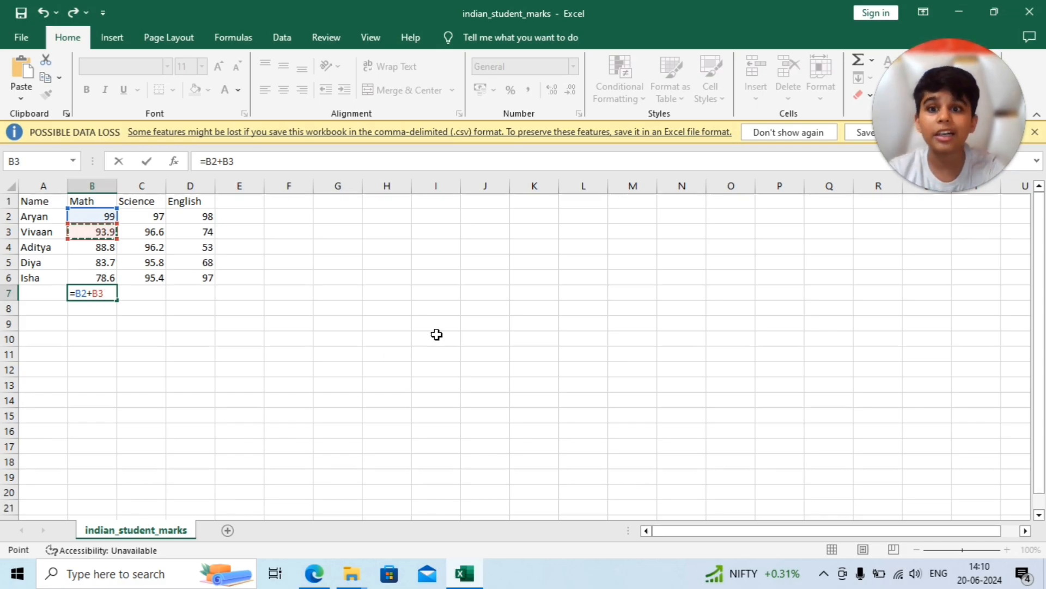
key("Return")
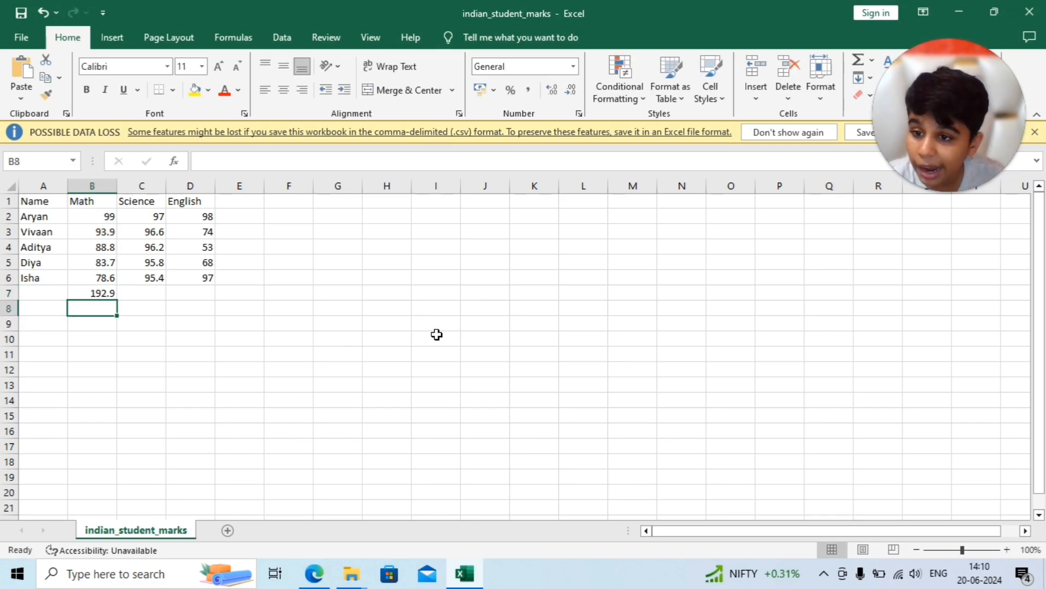
- Fill the B7 formula across to D7 for Science and English, and clear the contents of B7:D7
left_click(159, 217)
left_click(202, 218)
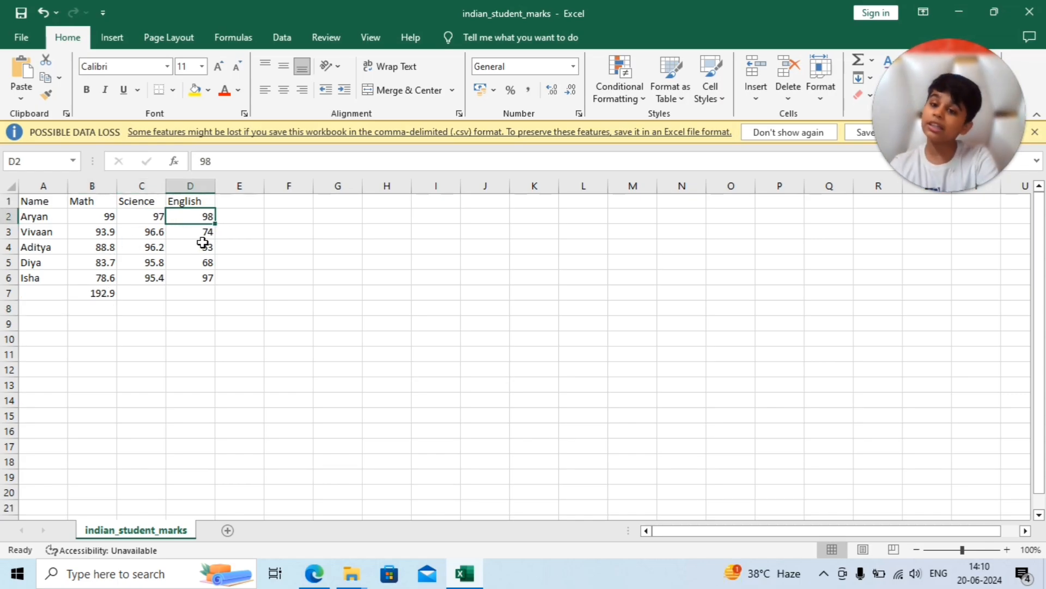
left_click(108, 297)
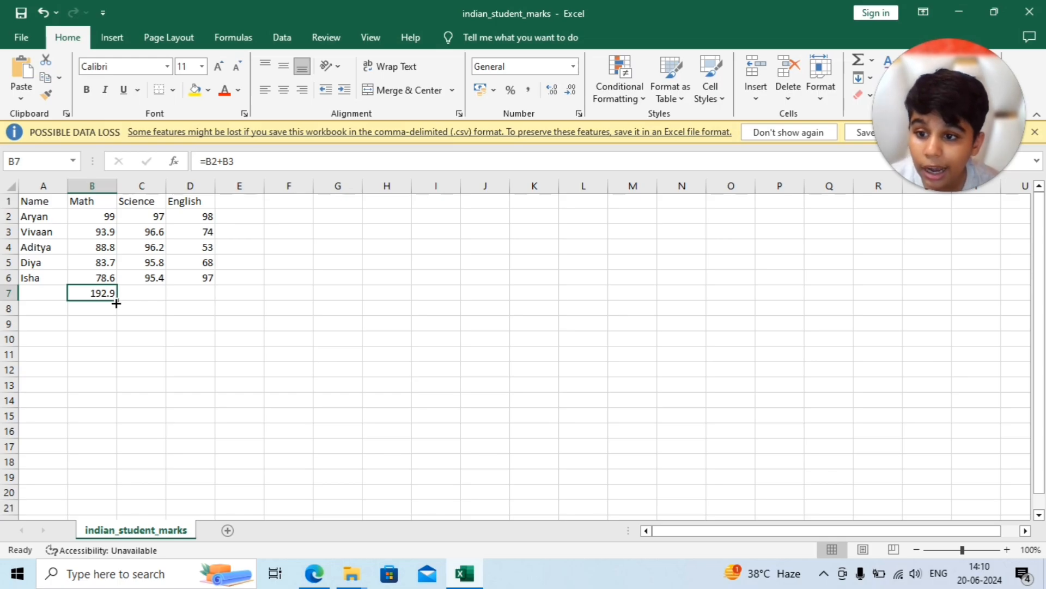
left_click_drag(118, 301, 214, 297)
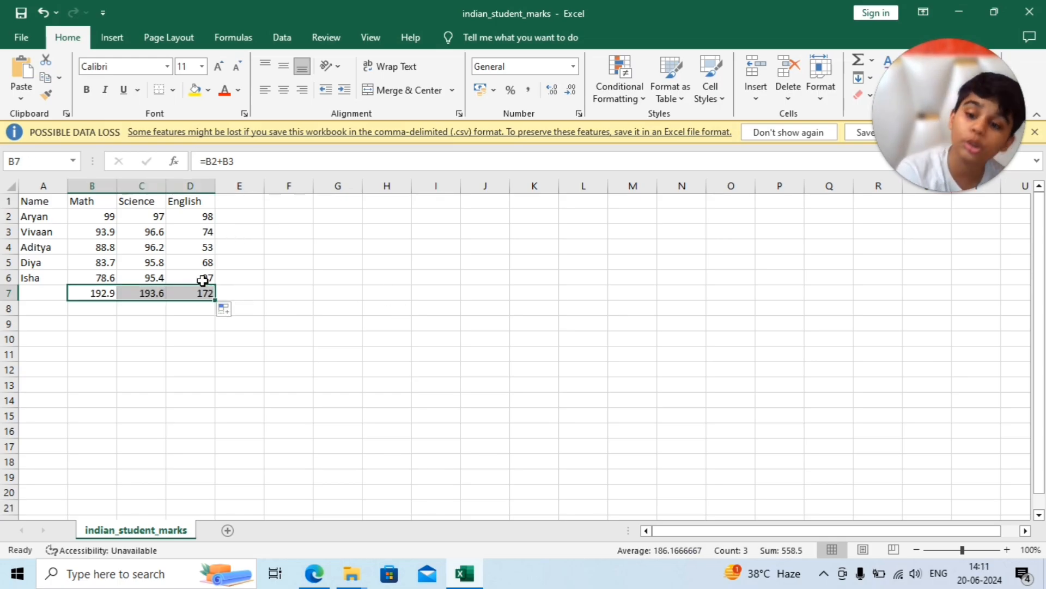
left_click(861, 96)
left_click(880, 115)
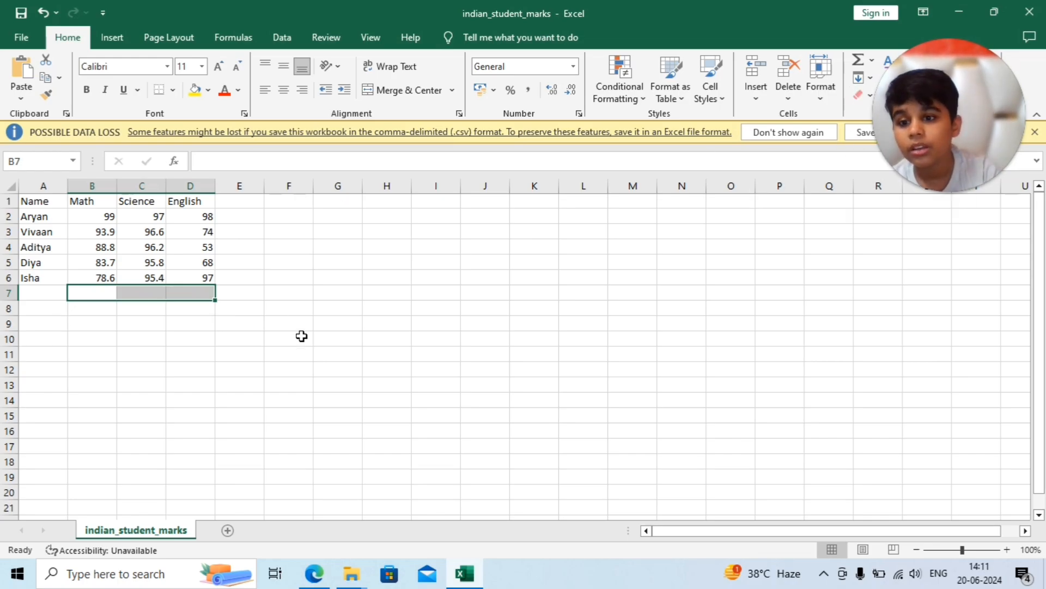
- Total the first student's Math, Science and English marks in cell E2 with the formula =B2+C2+D2
left_click(246, 219)
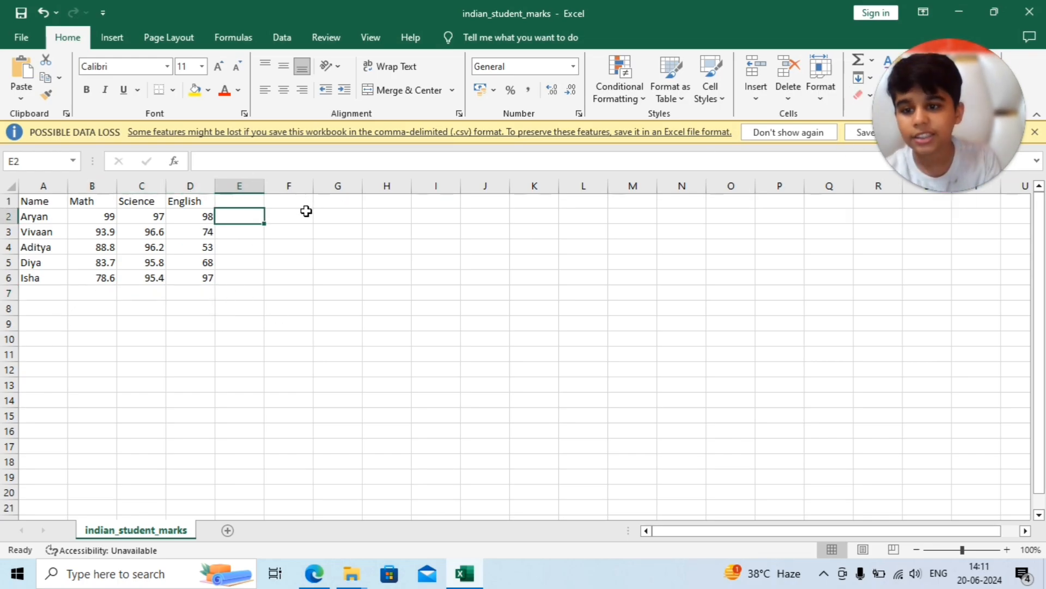
type("=")
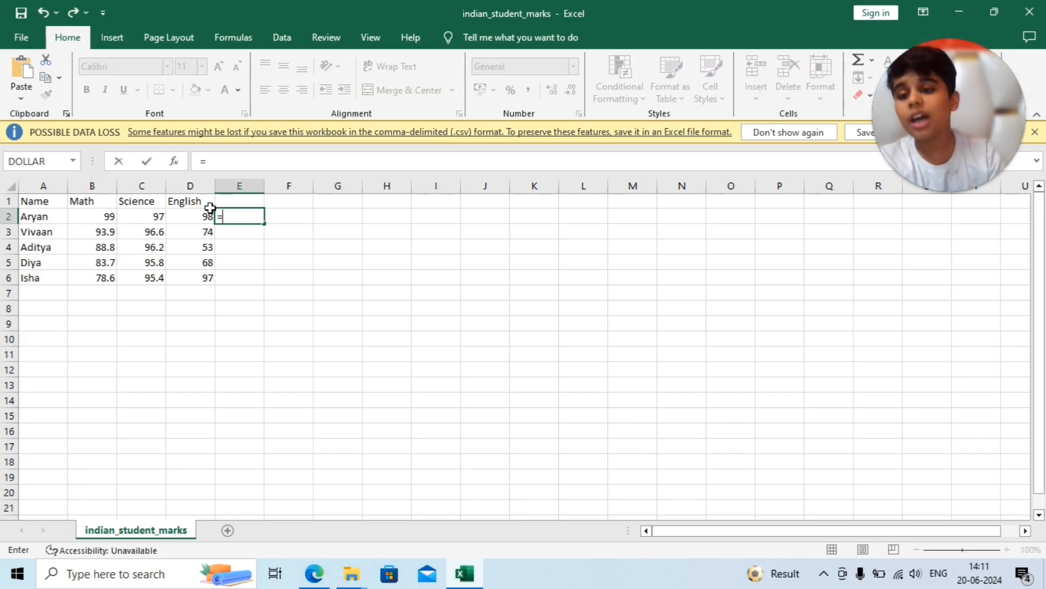
left_click(110, 216)
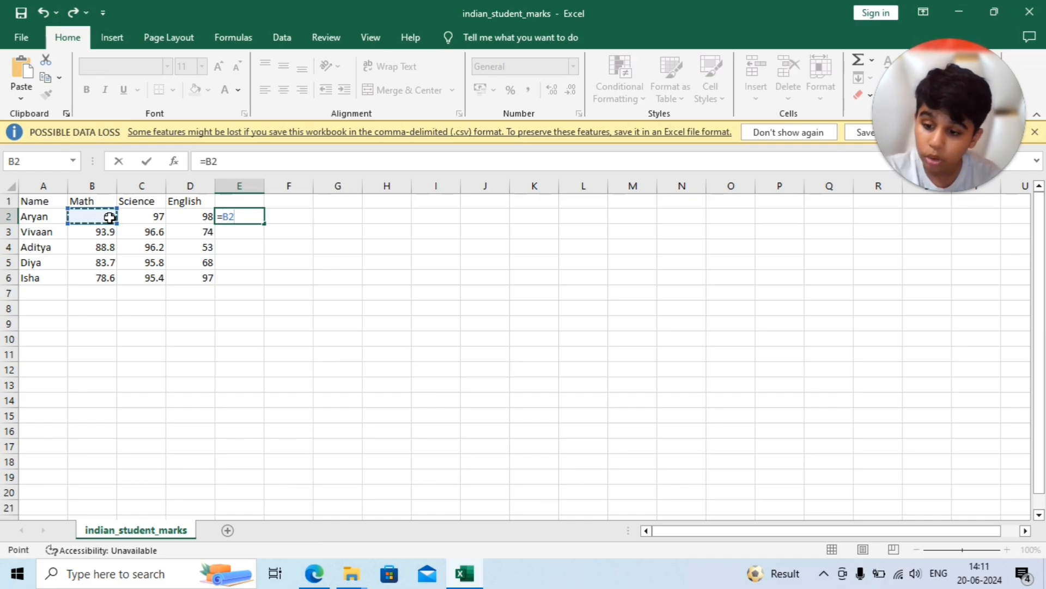
type("+")
left_click(144, 222)
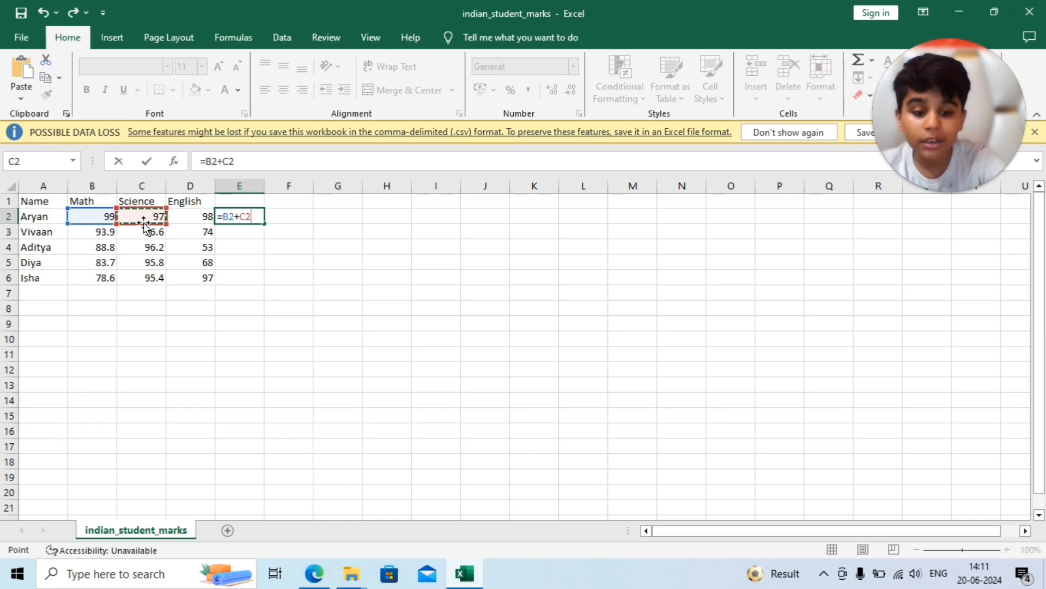
type("+")
left_click(198, 216)
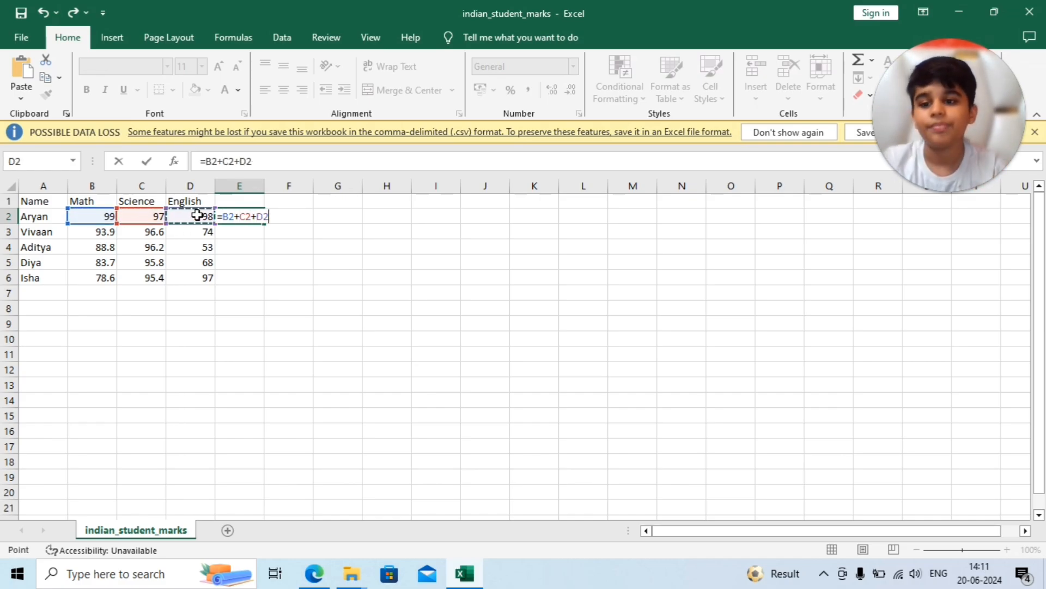
key("Return")
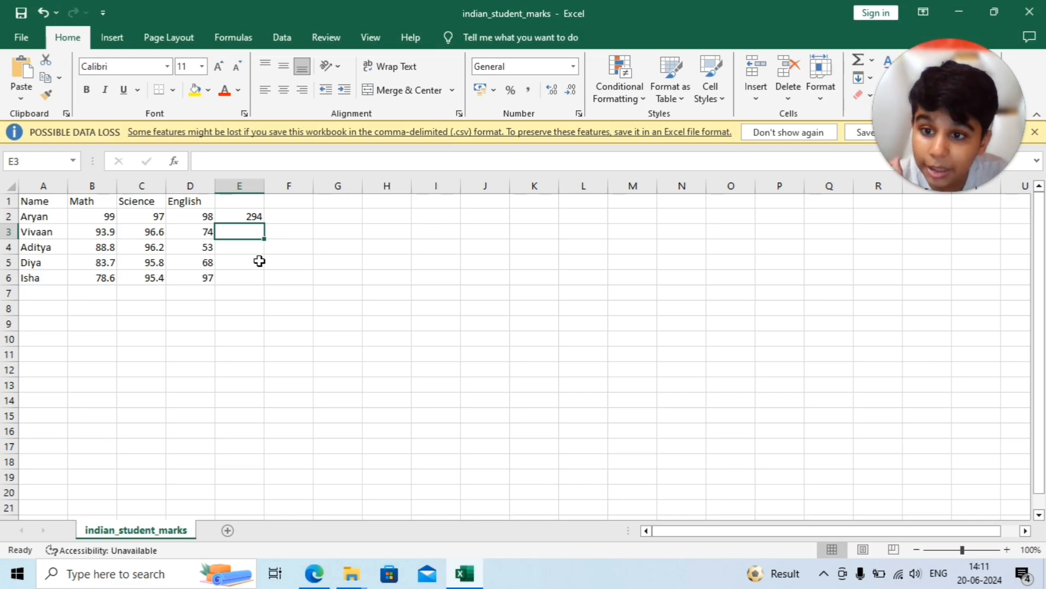
- Fill the total formula in E2 down to E6 for the remaining students
left_click(242, 219)
left_click_drag(264, 224, 265, 289)
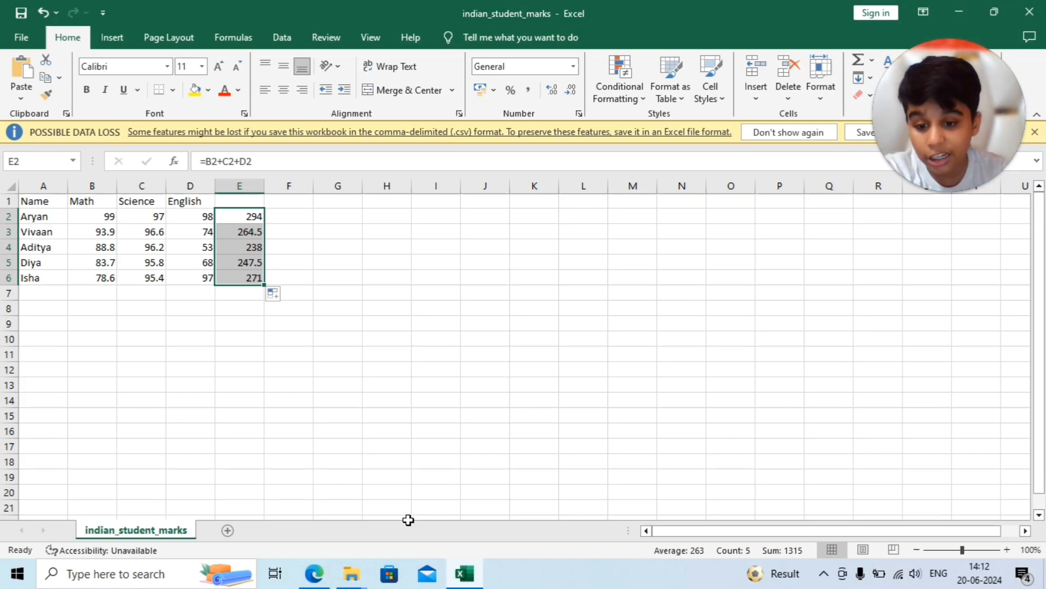
- Switch to the Basics Level Excel Notes PDF in Edge and highlight the Adding Multiple Cells and Dividing Two Cells headings and the =A1/A5 formula
mouse_move(319, 581)
left_click(311, 500)
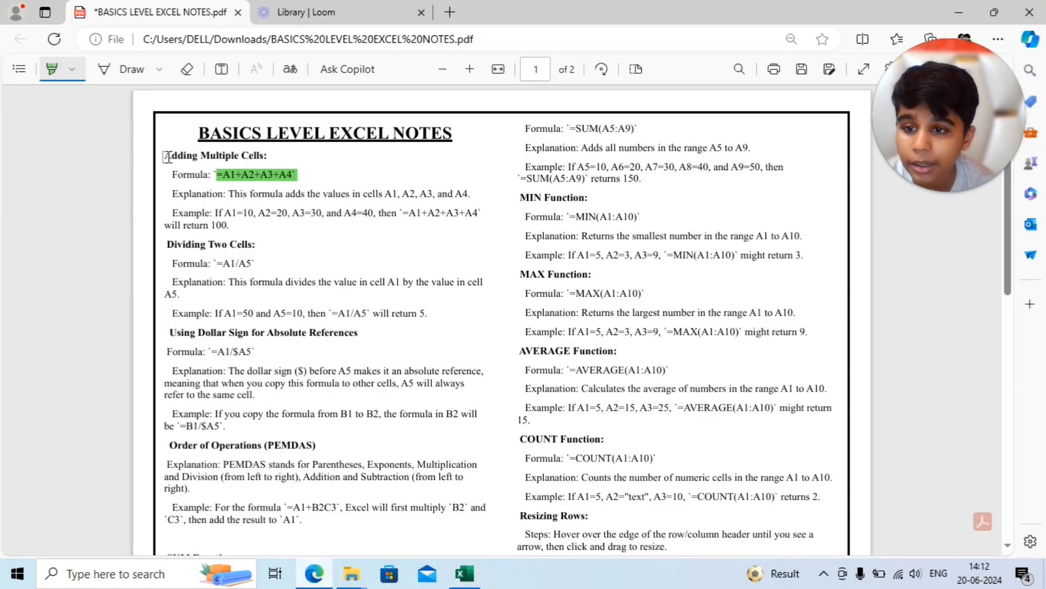
left_click_drag(166, 156, 283, 151)
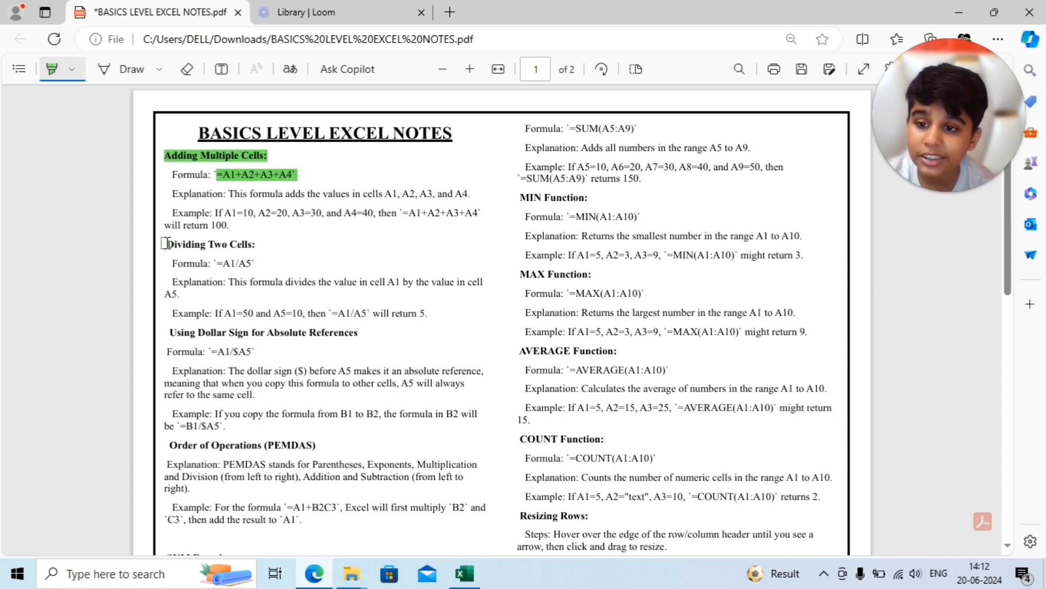
mouse_move(164, 243)
left_mouse_down()
mouse_move(273, 236)
mouse_move(267, 244)
left_mouse_up()
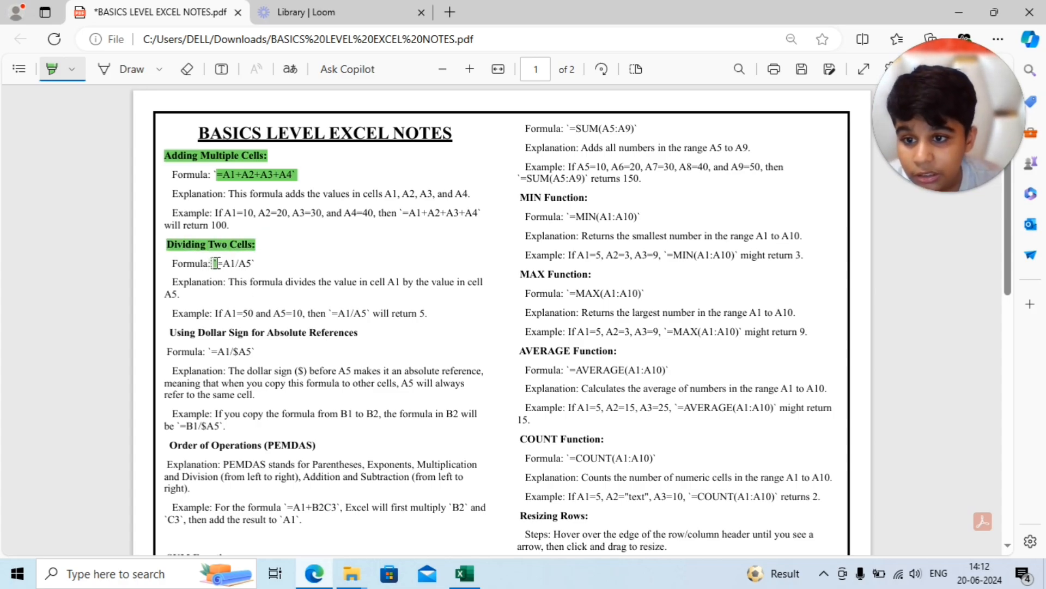
mouse_move(215, 263)
left_mouse_down()
mouse_move(226, 313)
mouse_move(243, 266)
mouse_move(254, 268)
left_mouse_up()
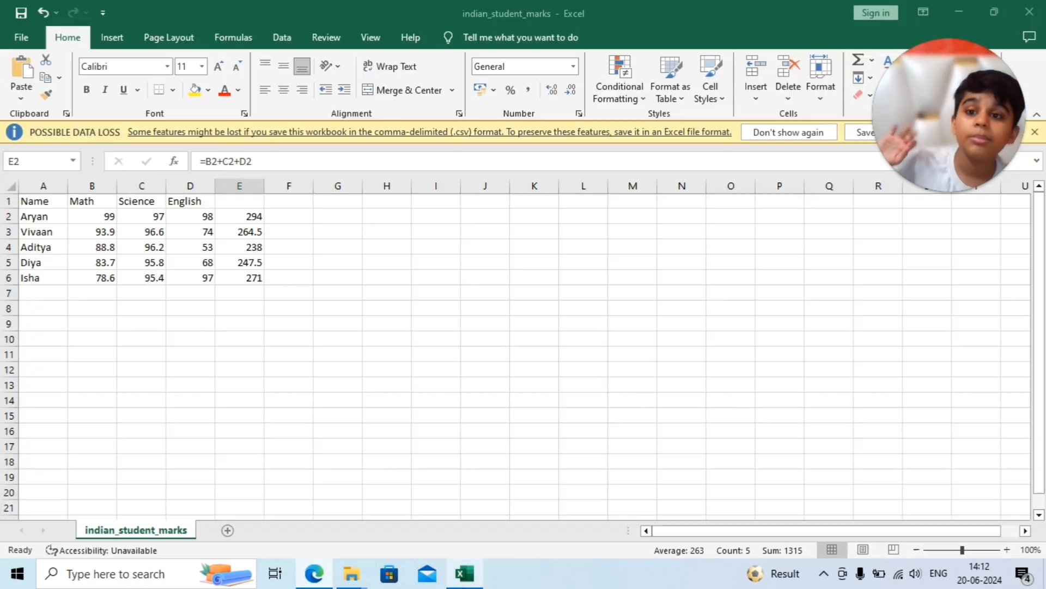
- Return to the indian_student_marks workbook in Excel and enter 20 in cell I1 and 4 in cell I2
left_click_drag(240, 217, 262, 281)
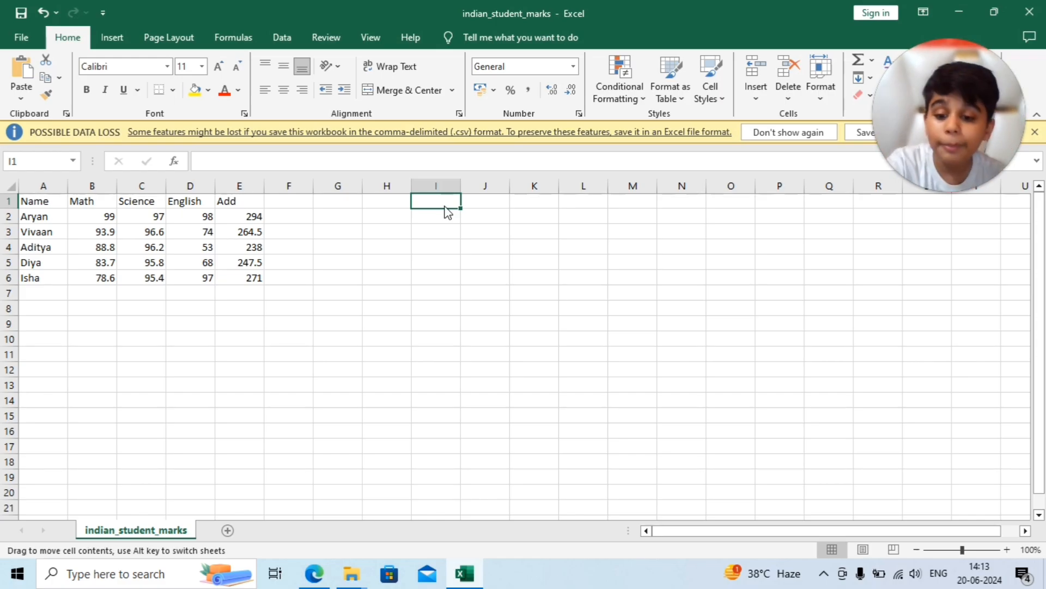
type("20")
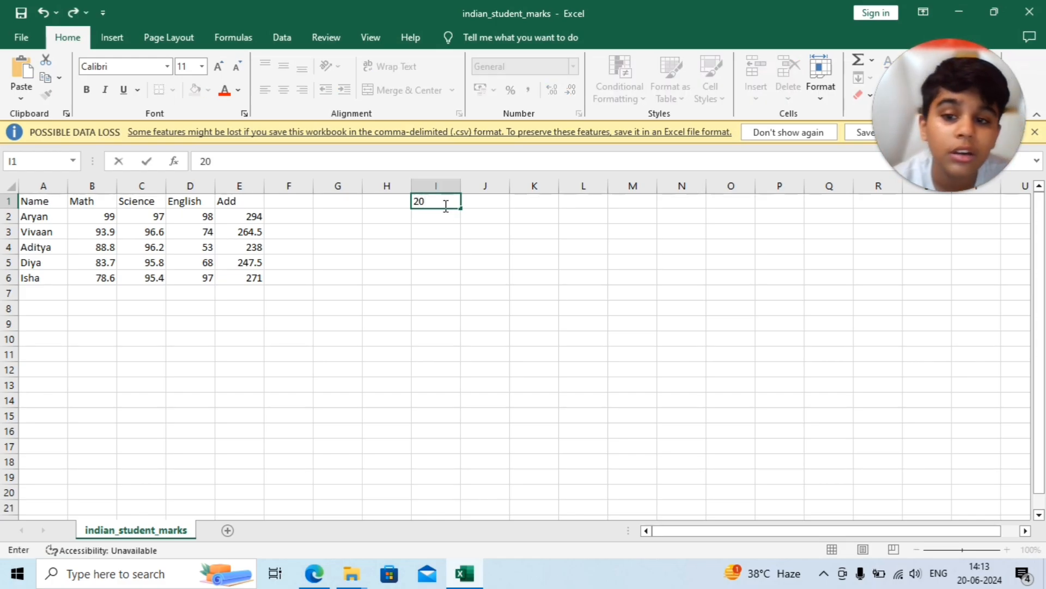
left_click(436, 217)
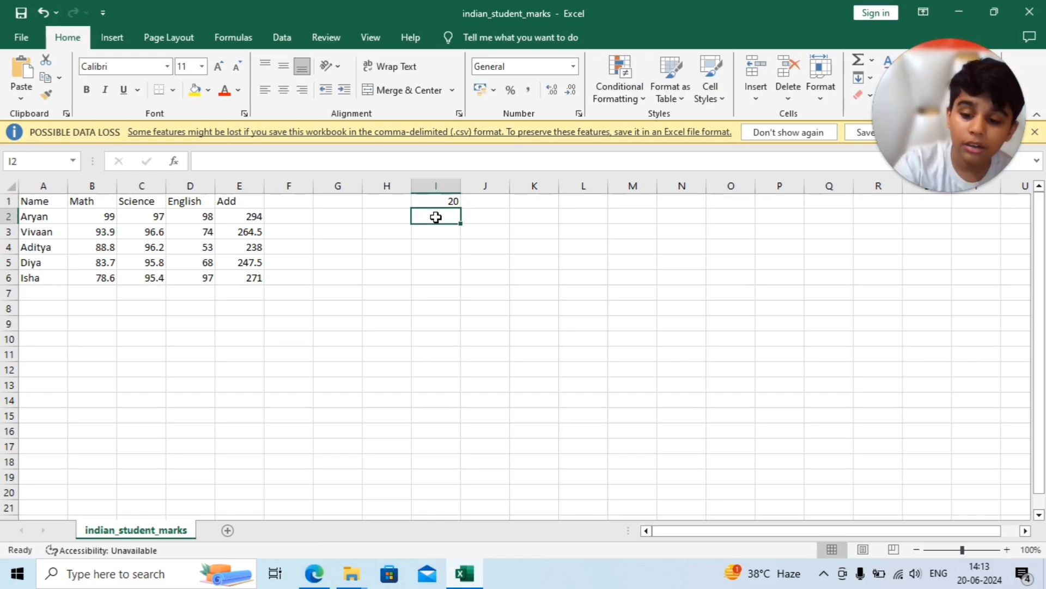
type("4")
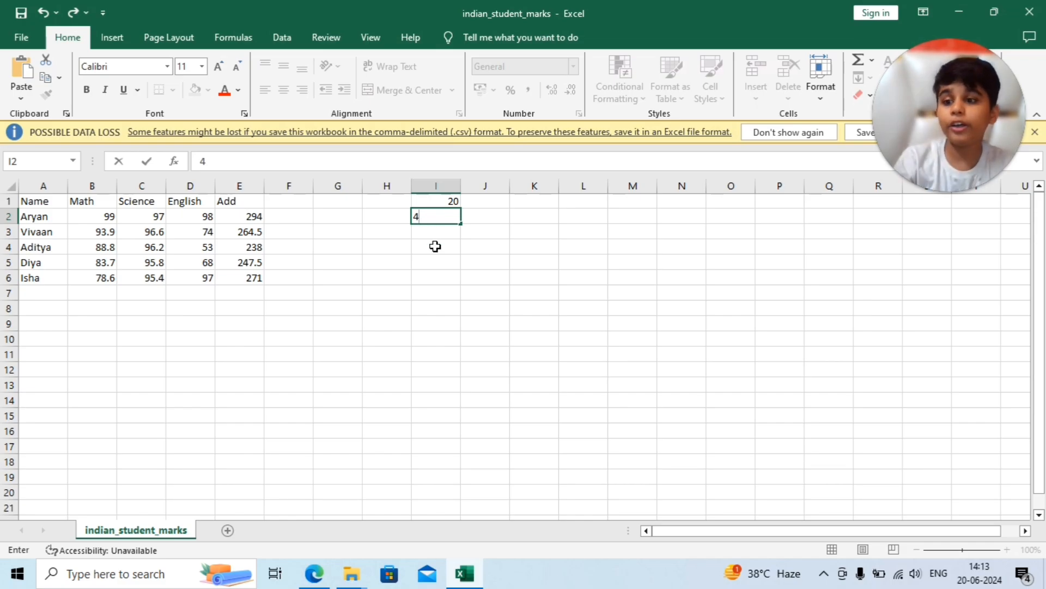
left_click(435, 246)
left_click(439, 233)
left_click(436, 438)
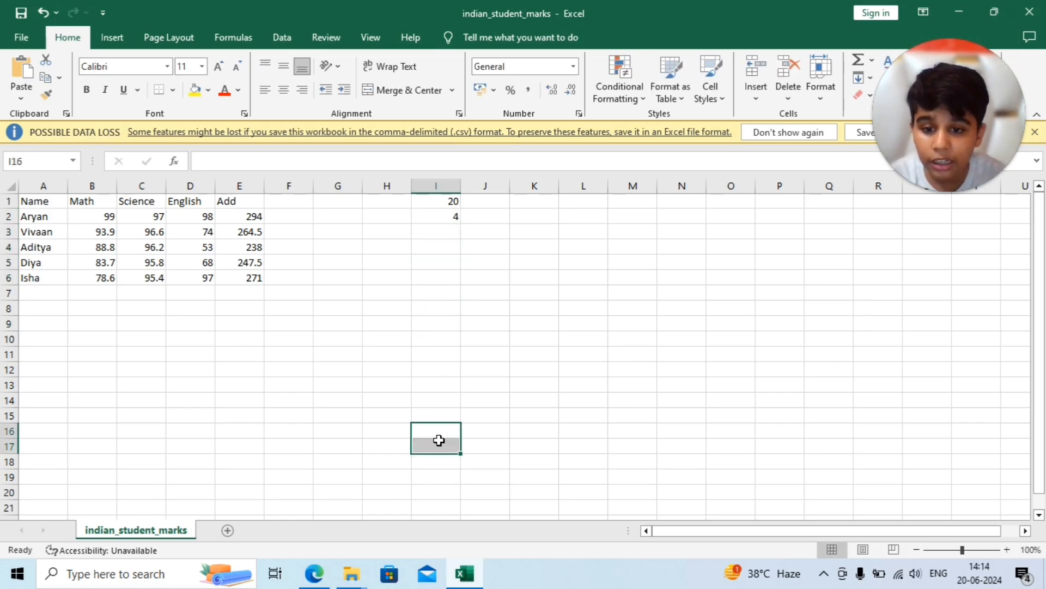
- Divide the first number by the second in cell I3 with the formula =I1/I2
left_click(434, 233)
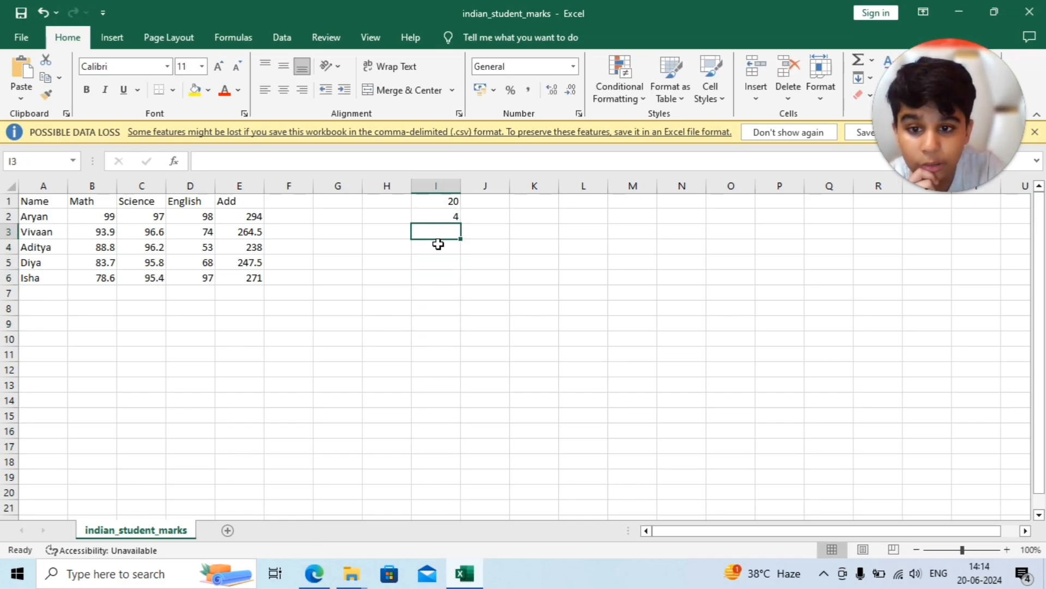
type("=")
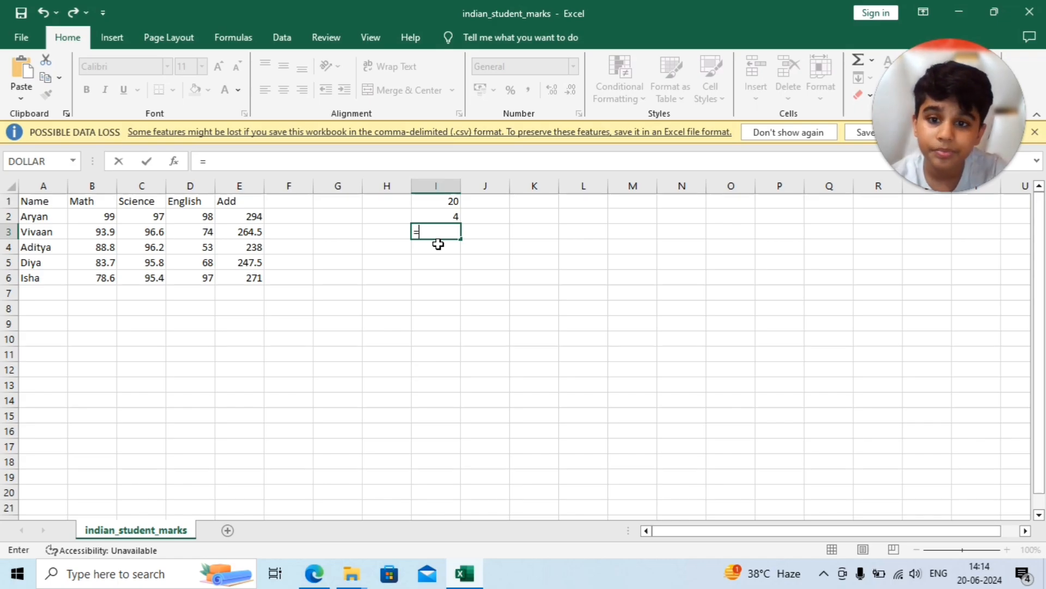
left_click(439, 202)
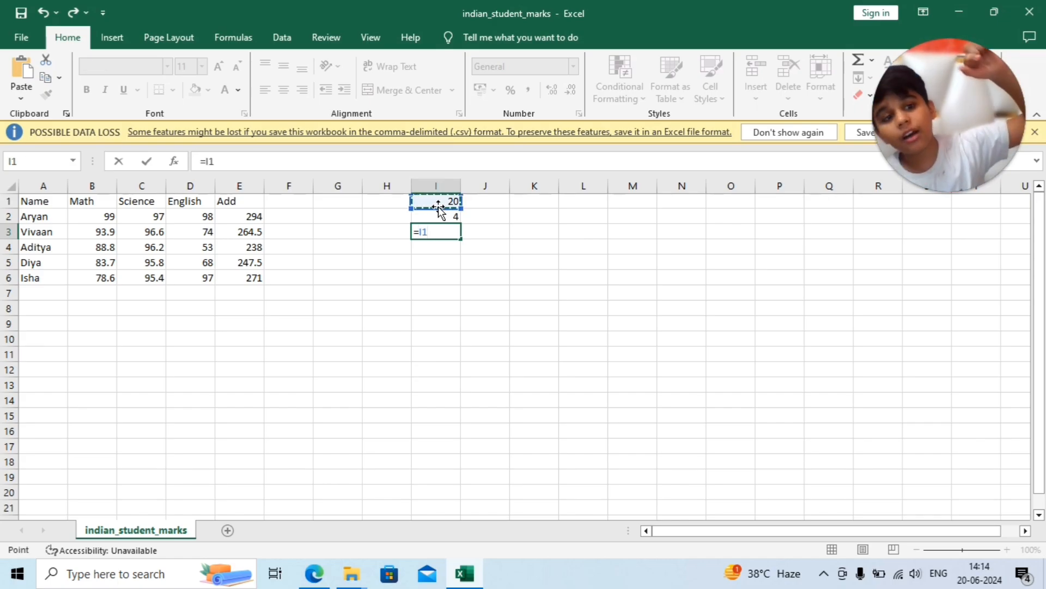
type("/")
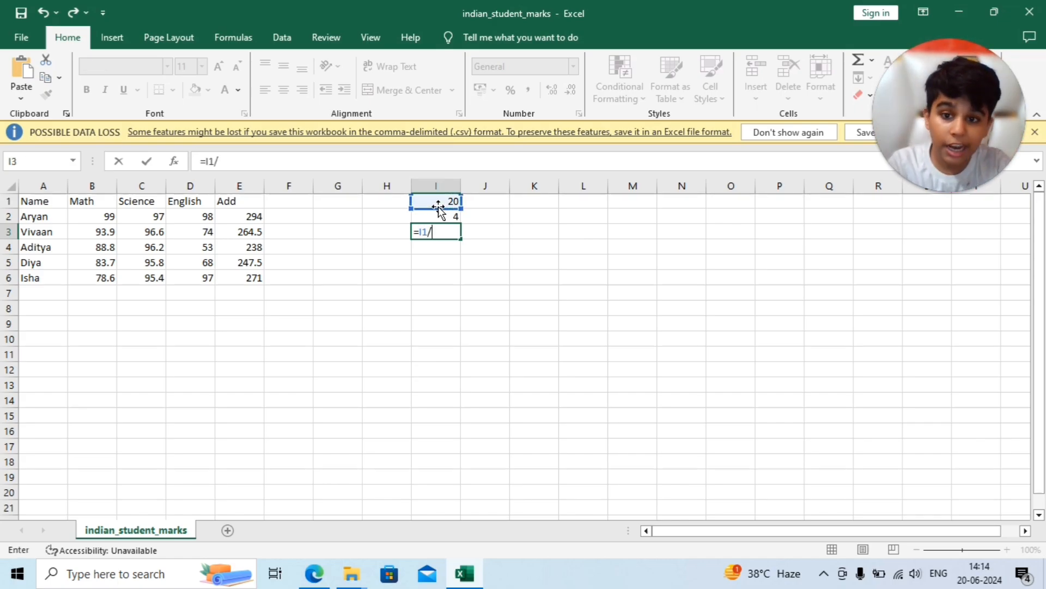
left_click(433, 215)
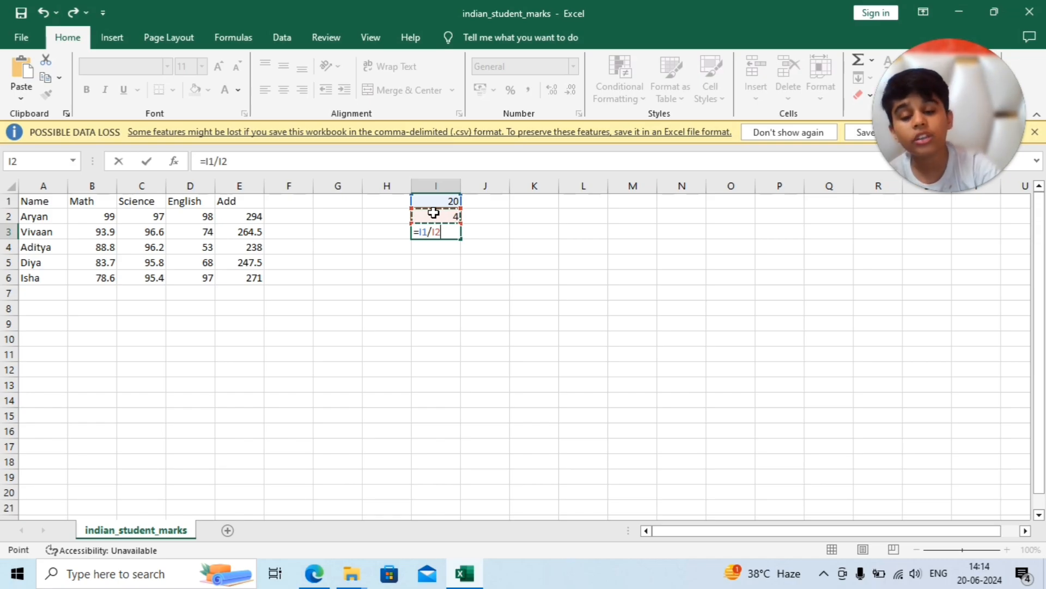
key("Return")
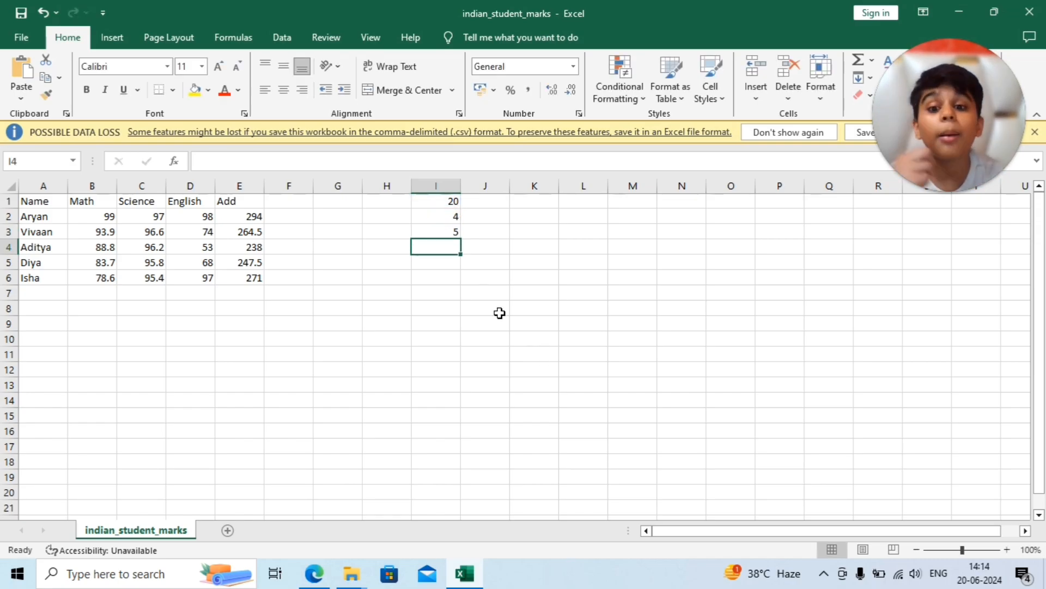
- Divide the numbers in reverse order in cell I4 with the formula =I2/I1
type("=")
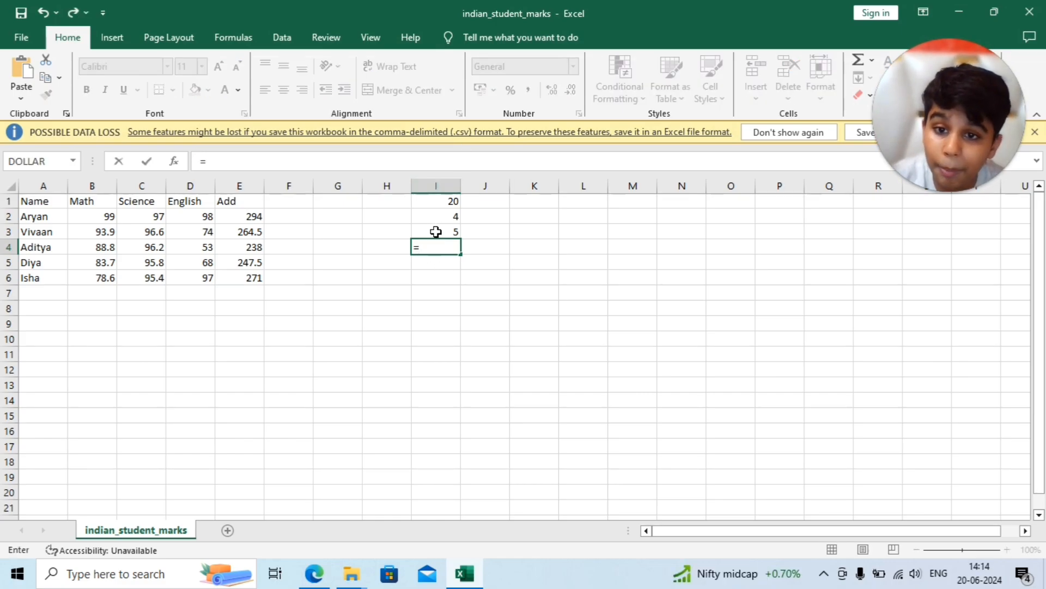
left_click(430, 216)
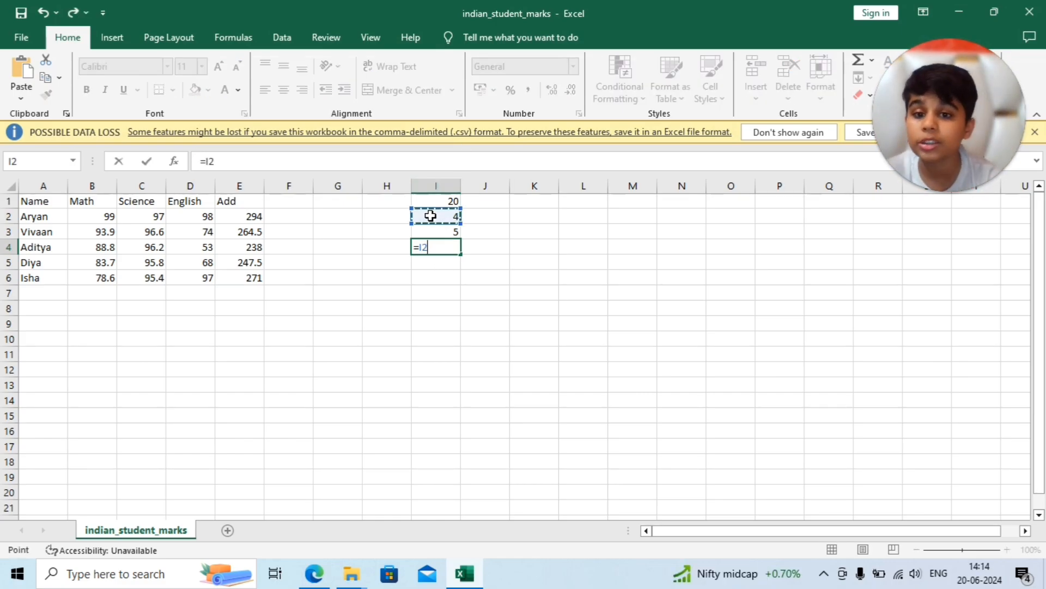
type("/")
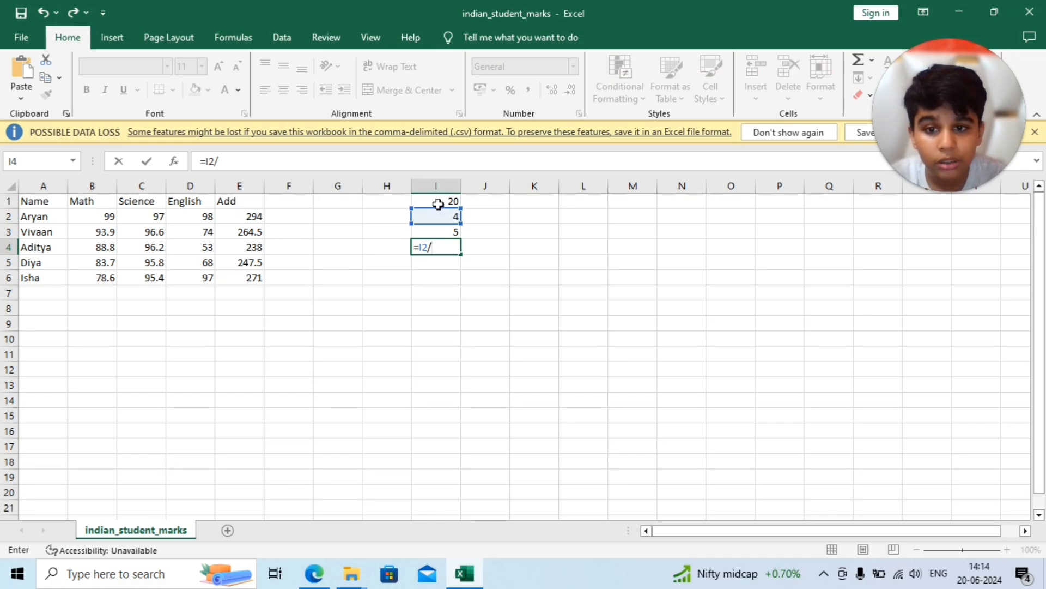
left_click(437, 201)
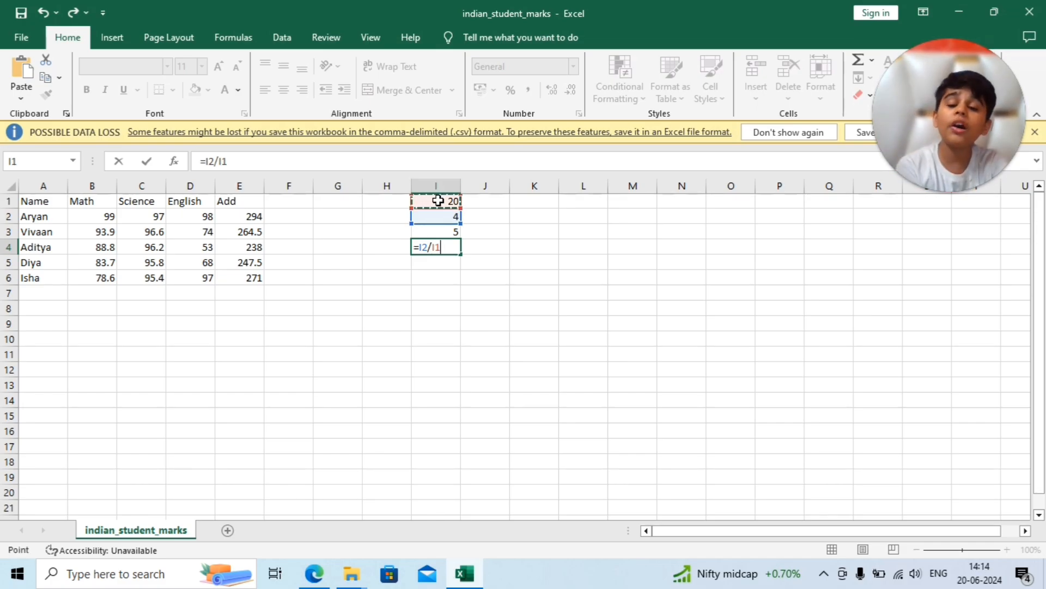
key("Return")
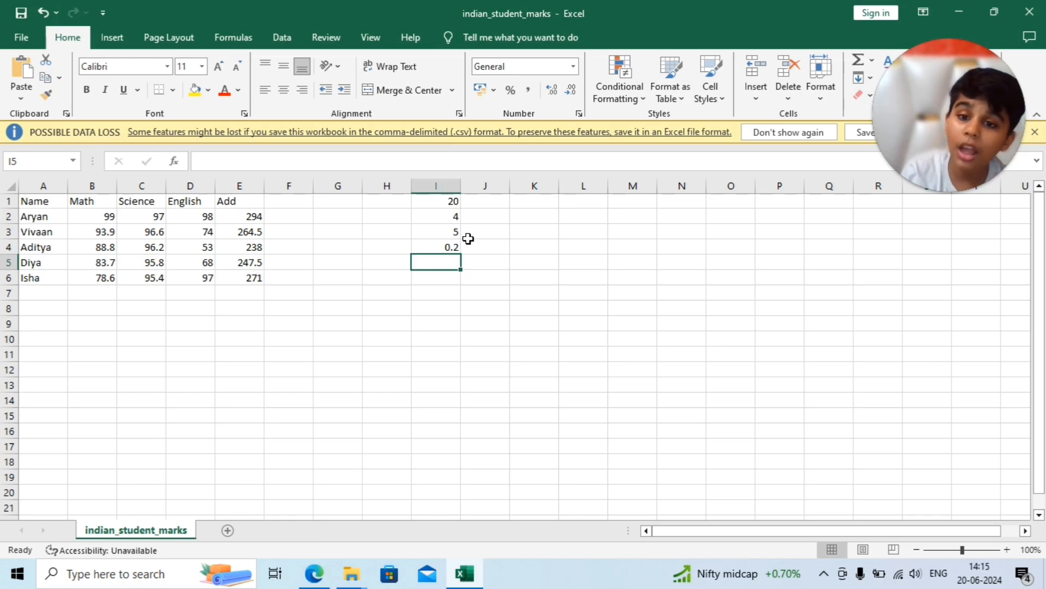
- Enter 2 and 6 in cells L1 and L2, and 3 and 7 in cells M1 and M2
left_click(314, 573)
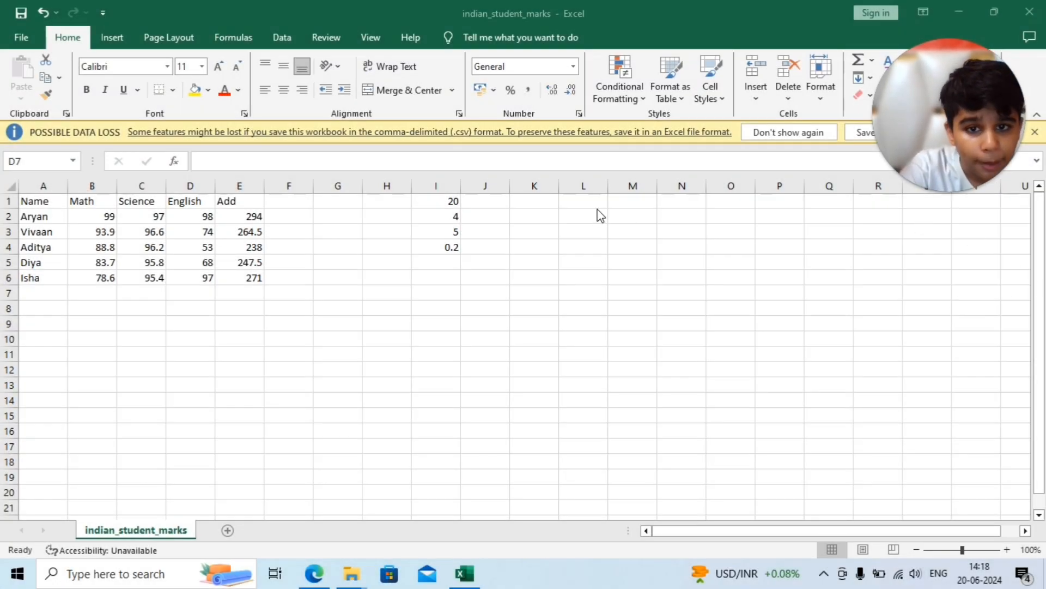
left_click(583, 203)
type("2")
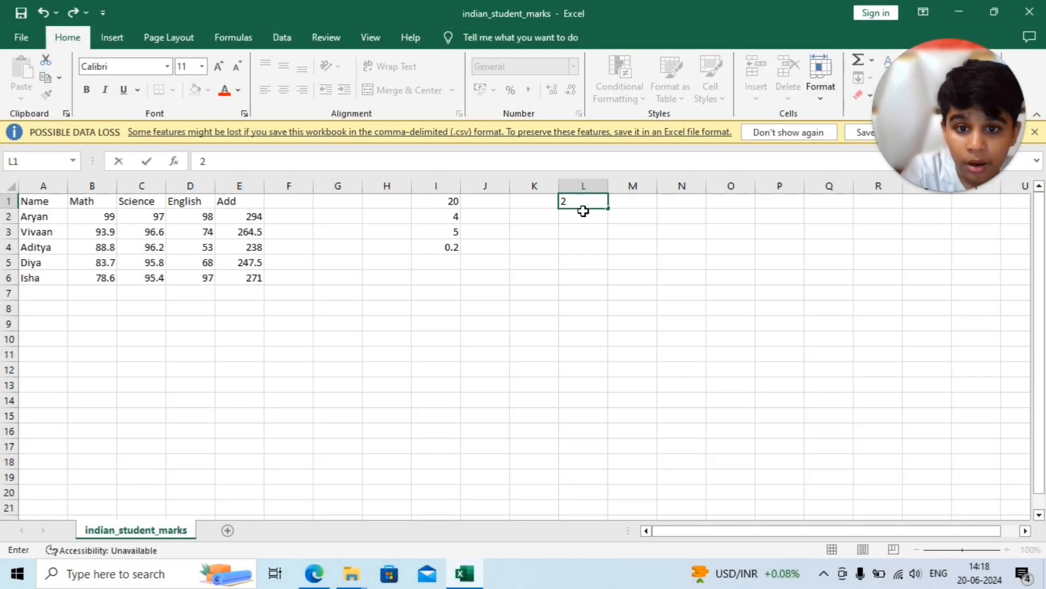
key("Return")
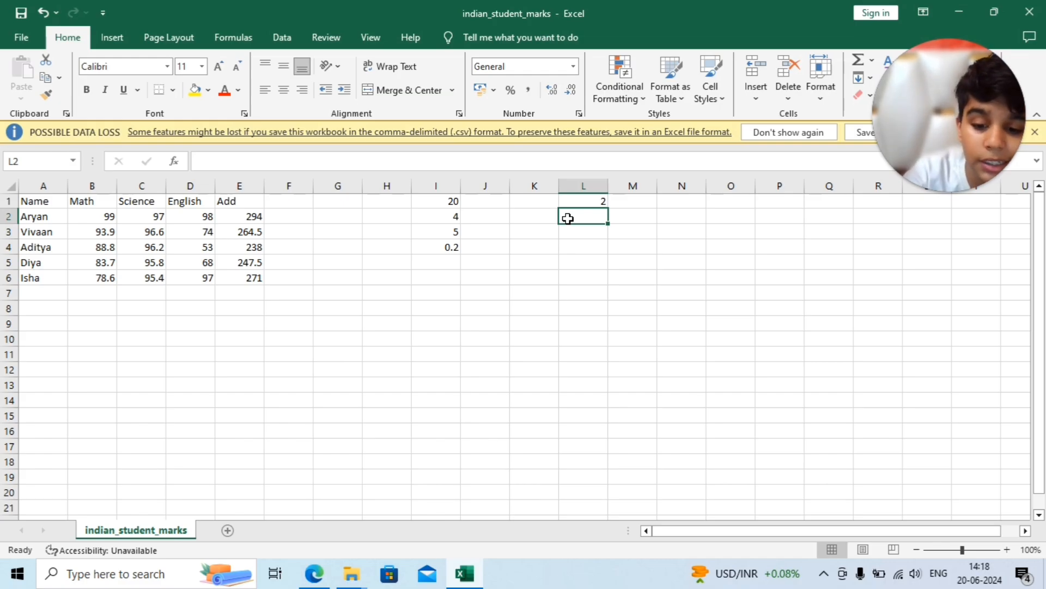
type("6")
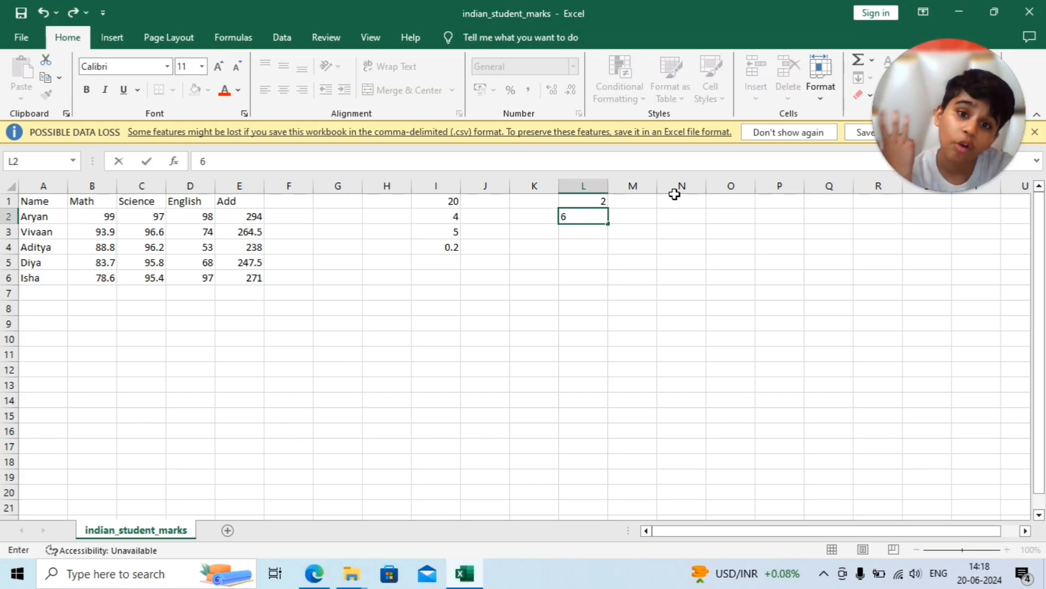
left_click(627, 202)
type("2")
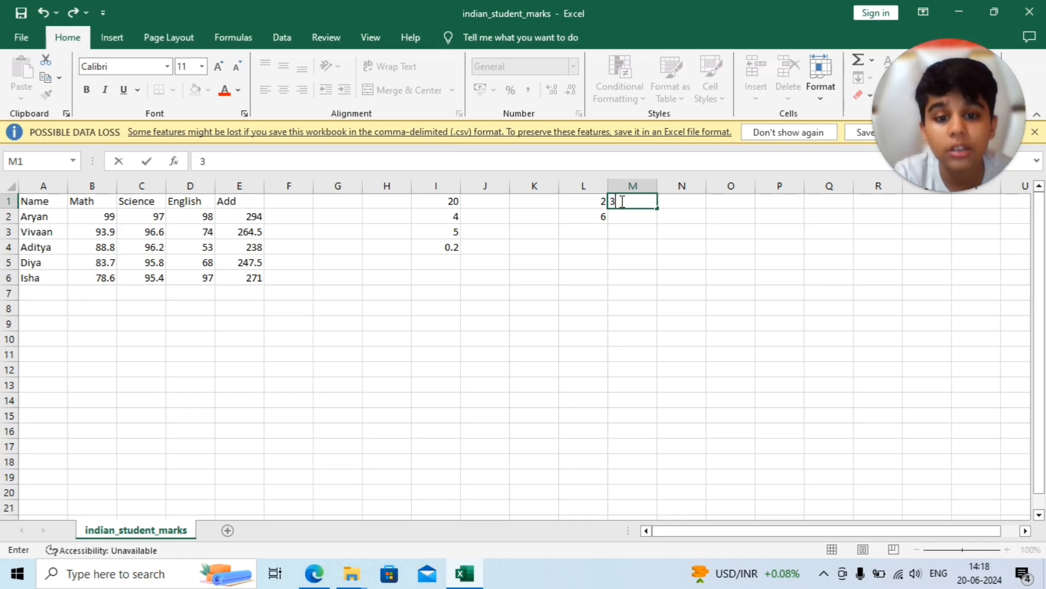
left_click(620, 217)
type("7")
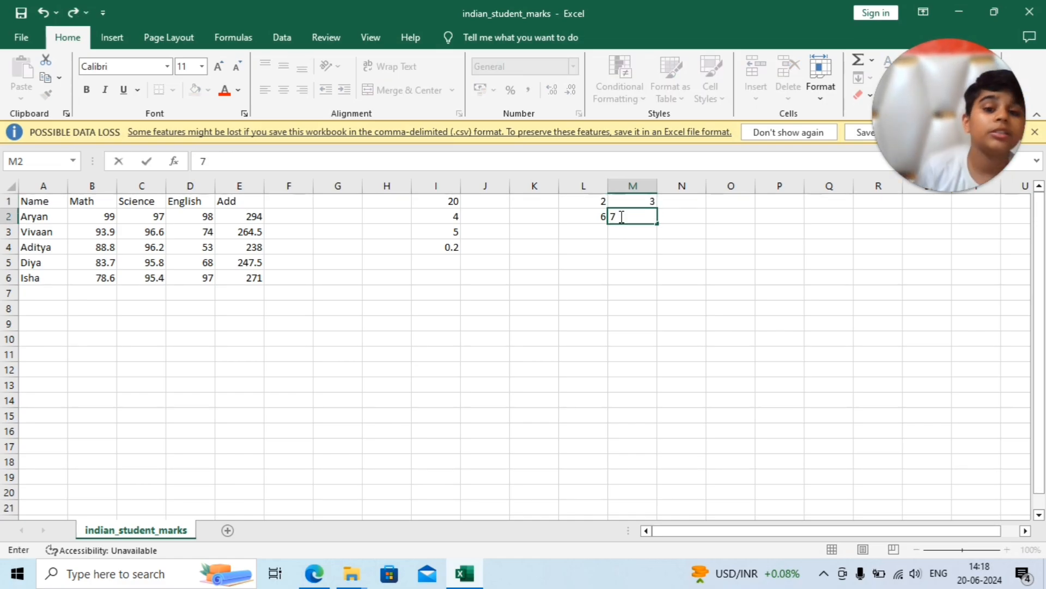
- Add the two numbers of column L in cell L3 with the formula =L1+L2
left_click(594, 235)
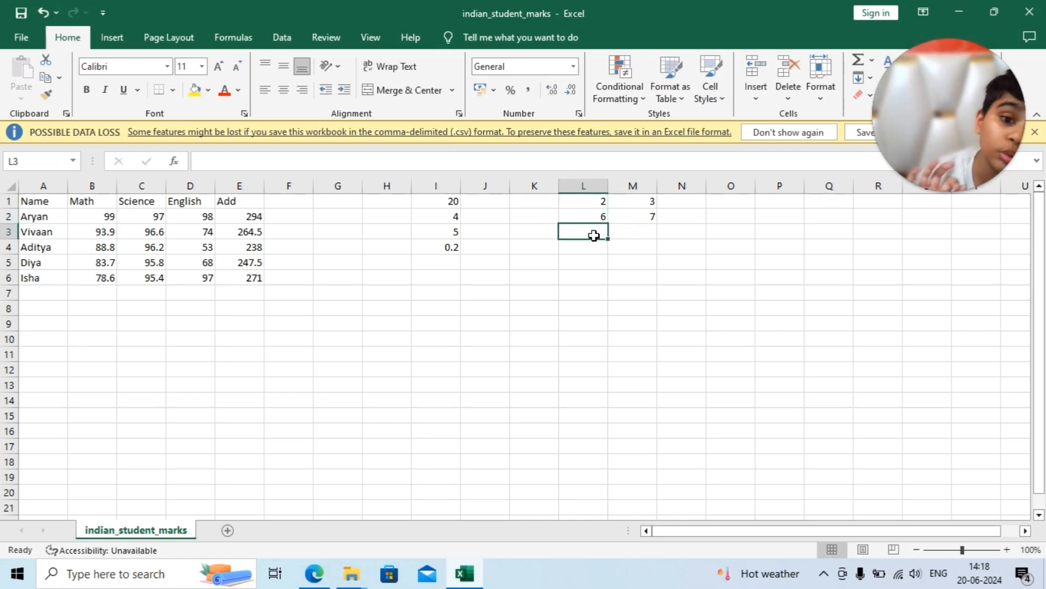
type("=")
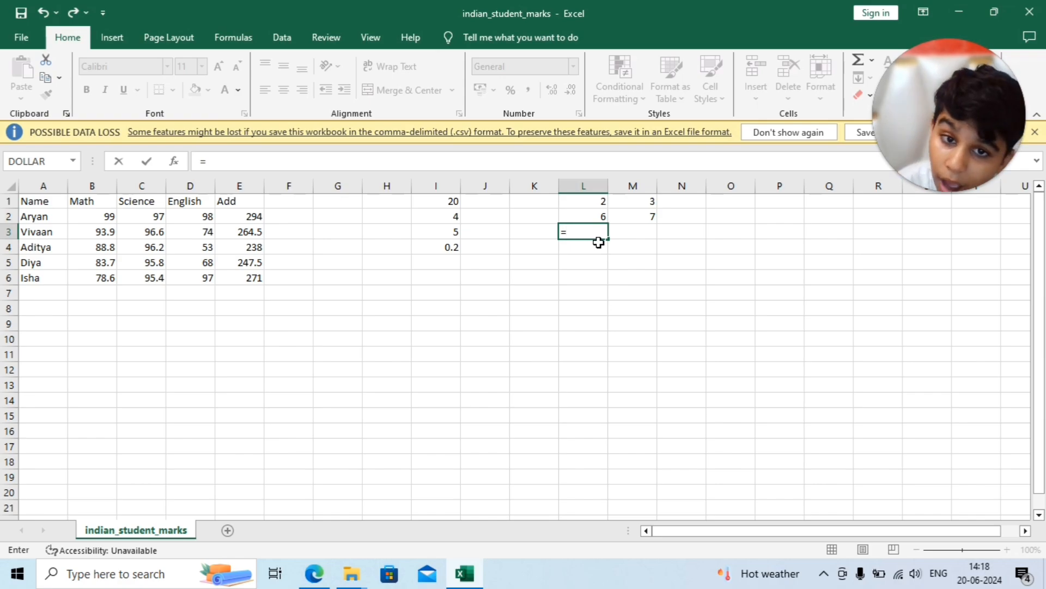
left_click(589, 204)
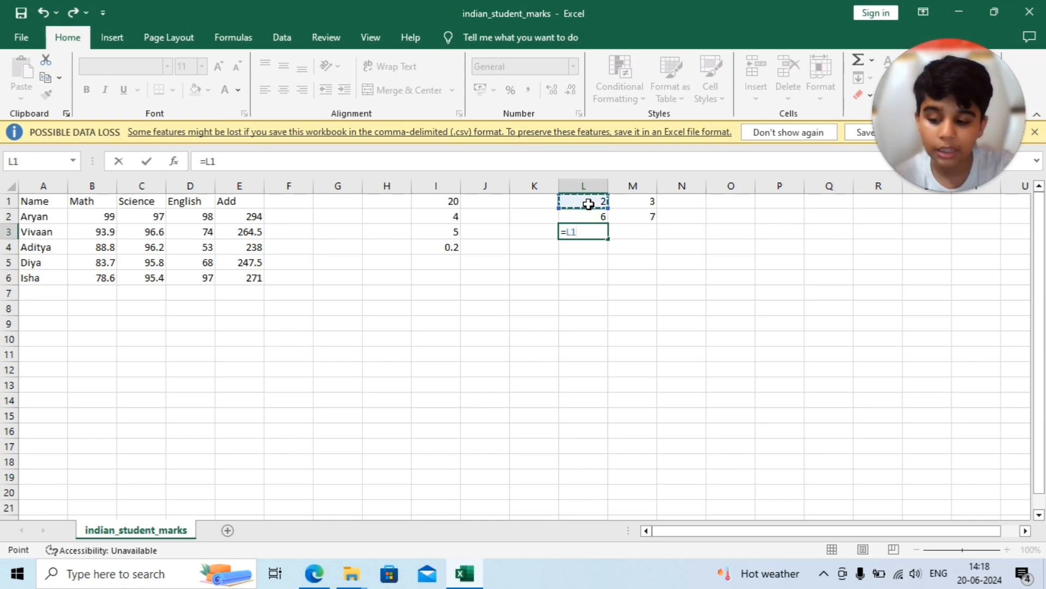
type("+")
left_click(591, 212)
key("Return")
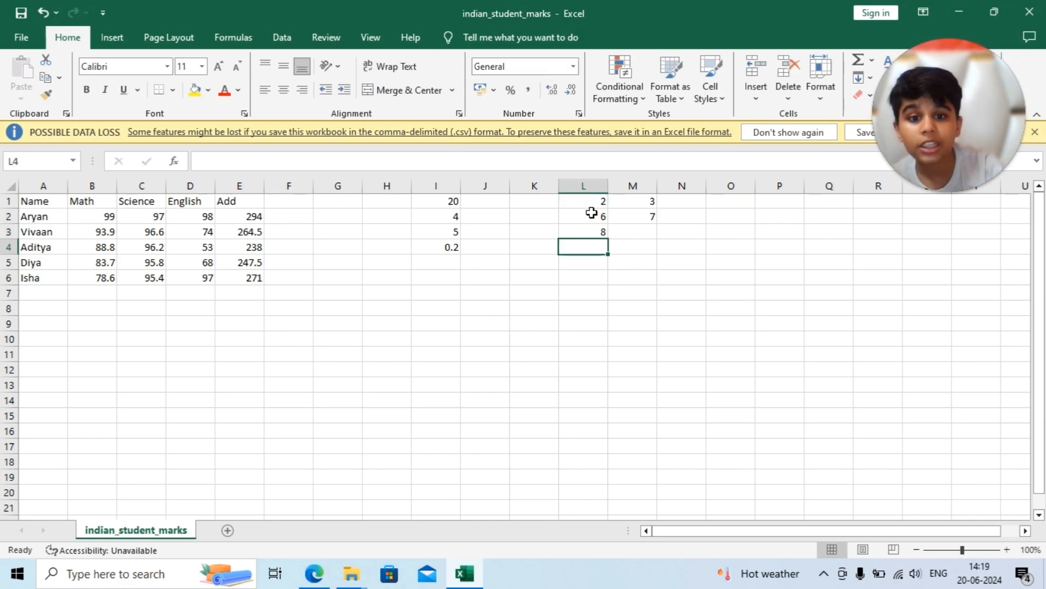
- Fill the addition formula from cell L3 across to M3
left_click(583, 232)
left_click_drag(608, 239, 635, 235)
left_click(683, 246)
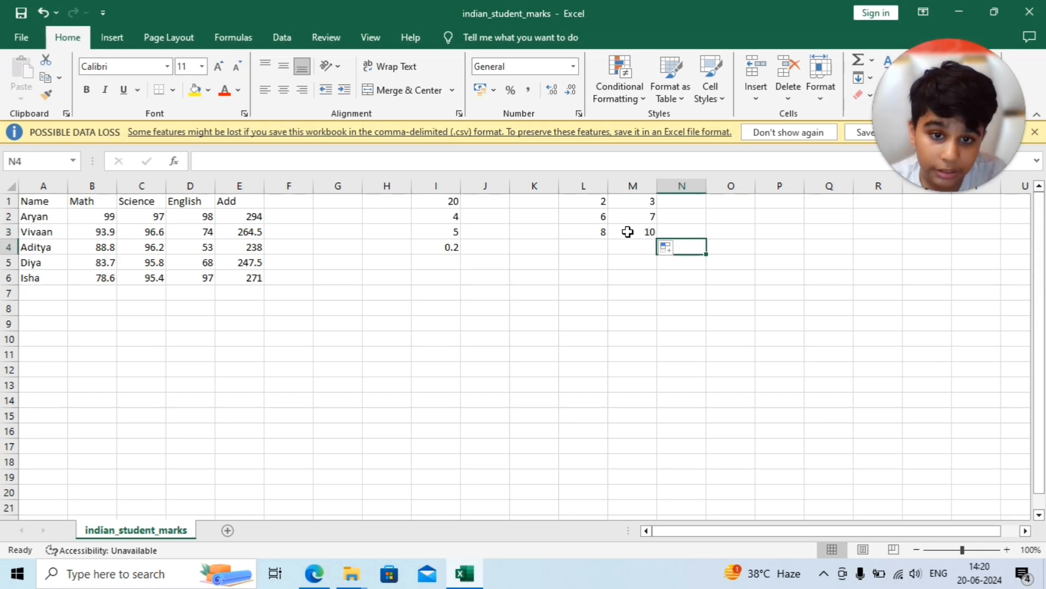
left_click(595, 243)
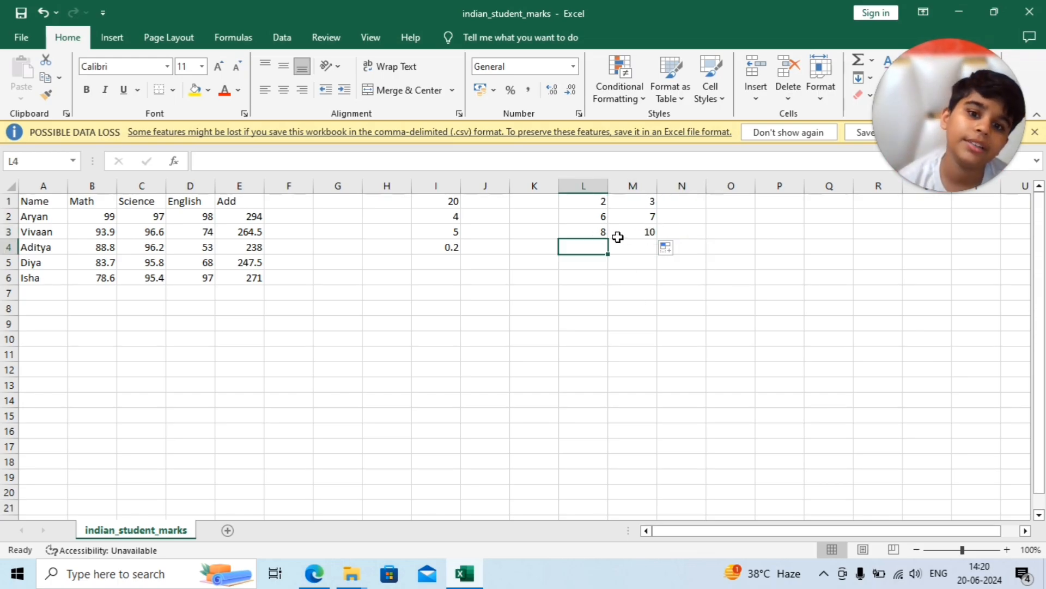
- Clear the addition formulas from cells L3 and M3, leaving cell L3 selected
left_click(595, 233)
key("BackSpace")
left_click(636, 232)
key("BackSpace")
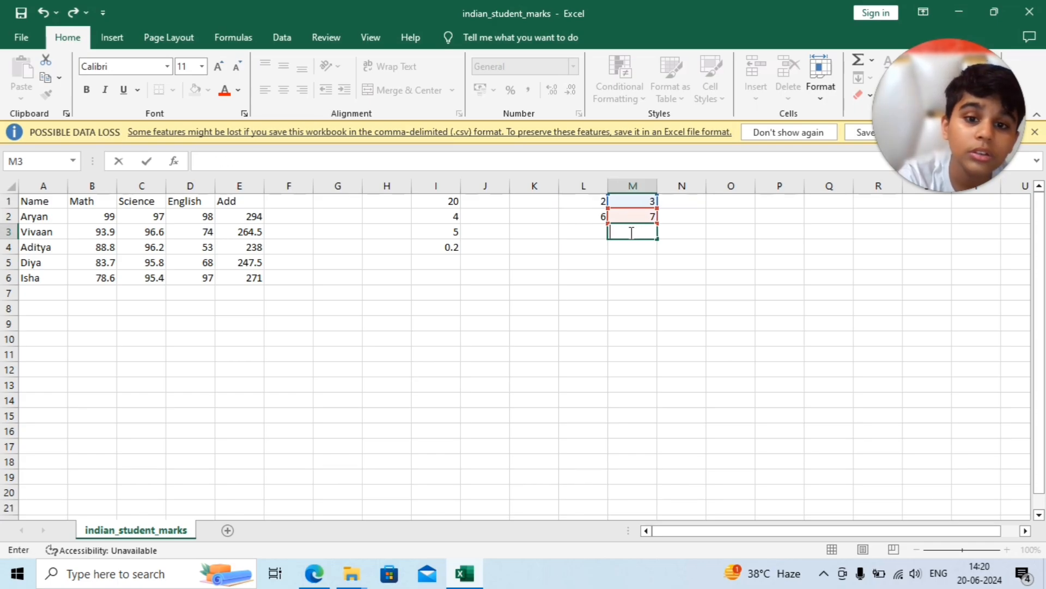
left_click(591, 233)
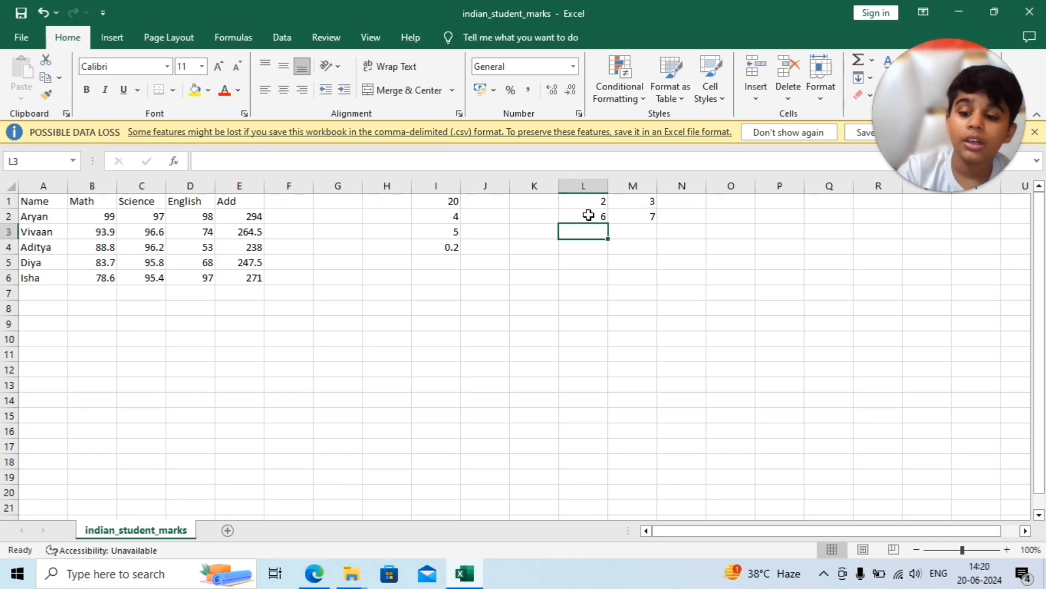
- Add cells L1 and L2 in cell L3 with an absolute column reference, using the formula =L1+$L2
type("=")
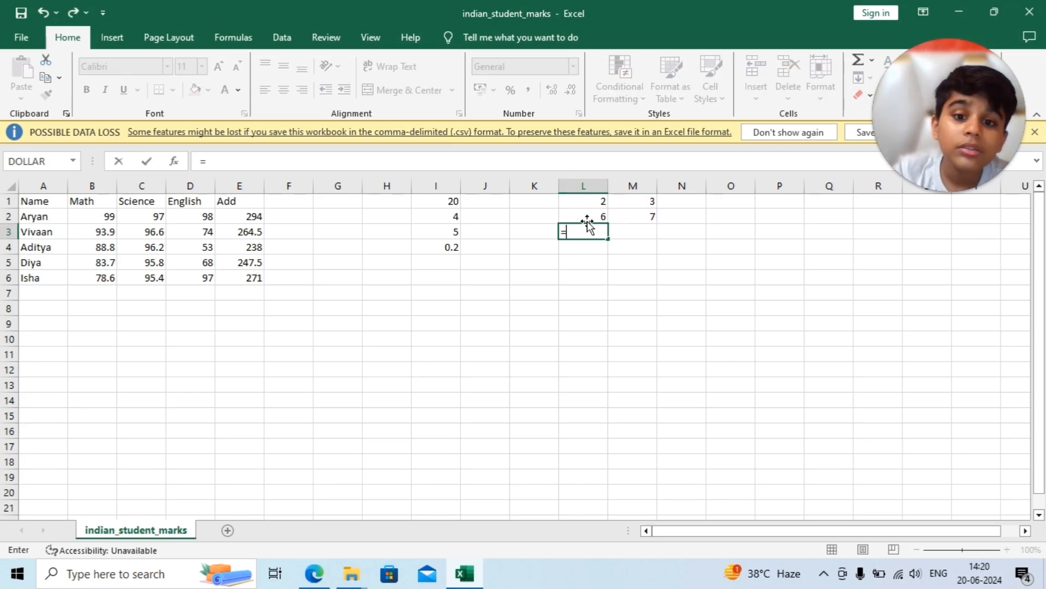
left_click(595, 203)
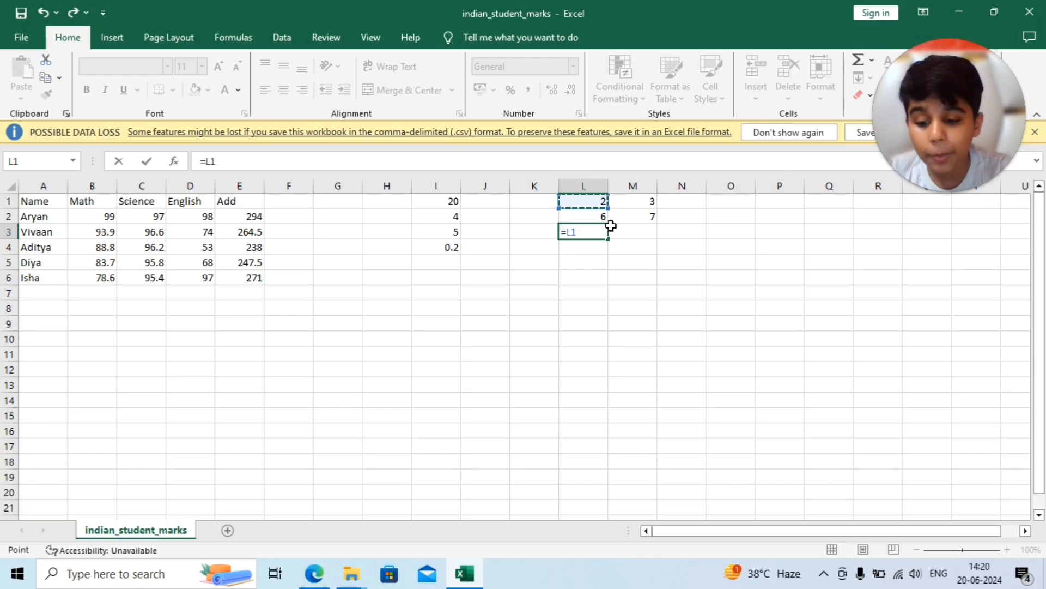
type("+")
left_click(601, 218)
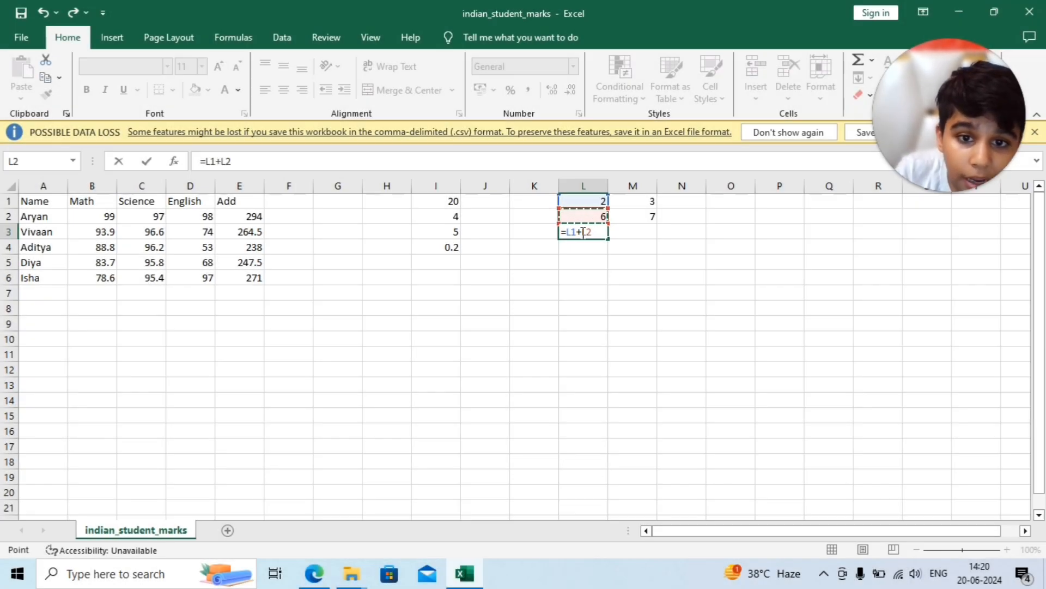
left_click(583, 232)
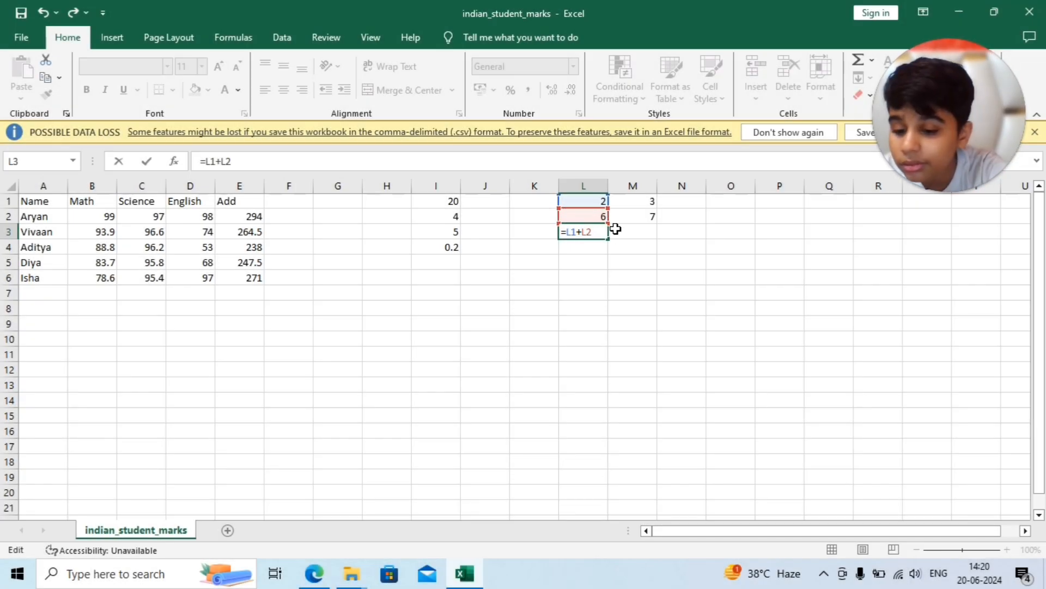
type("$")
key("Return")
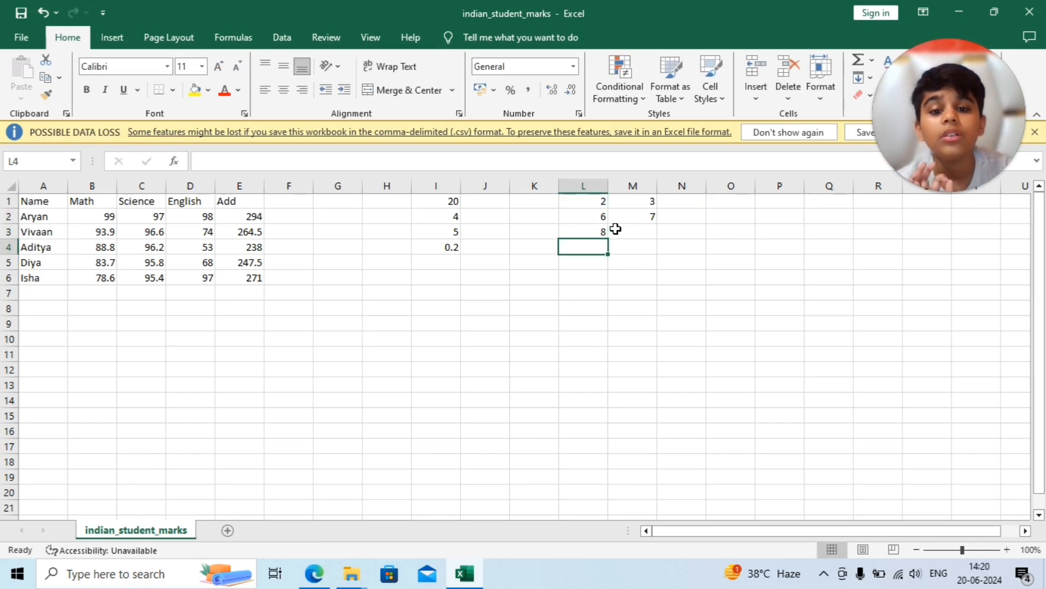
- Fill the =L1+$L2 formula from cell L3 across to M3 and compare the formulas in both cells
left_click(600, 231)
left_click_drag(607, 238, 666, 235)
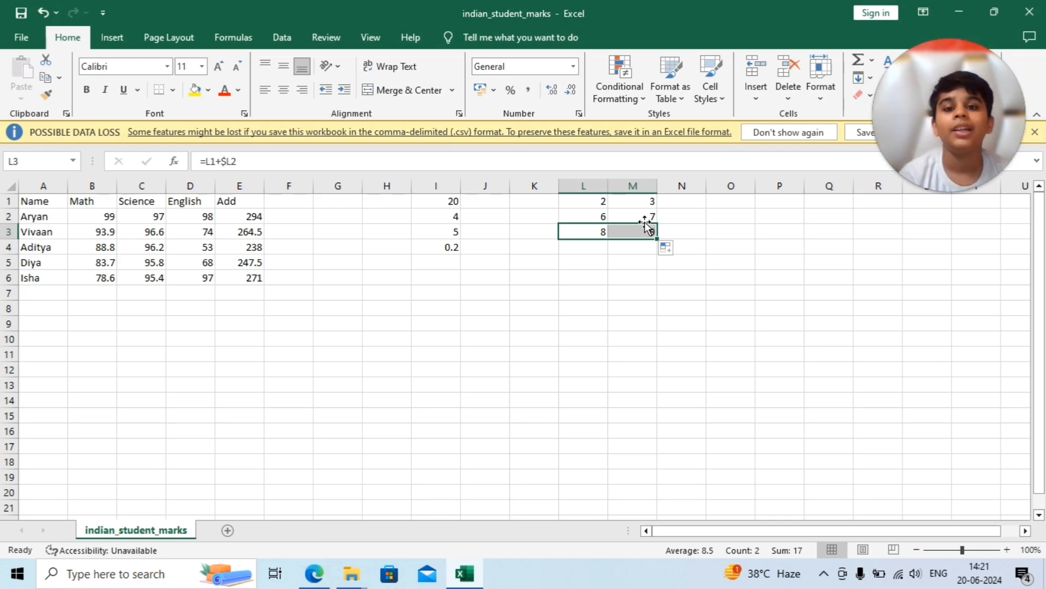
left_click(668, 233)
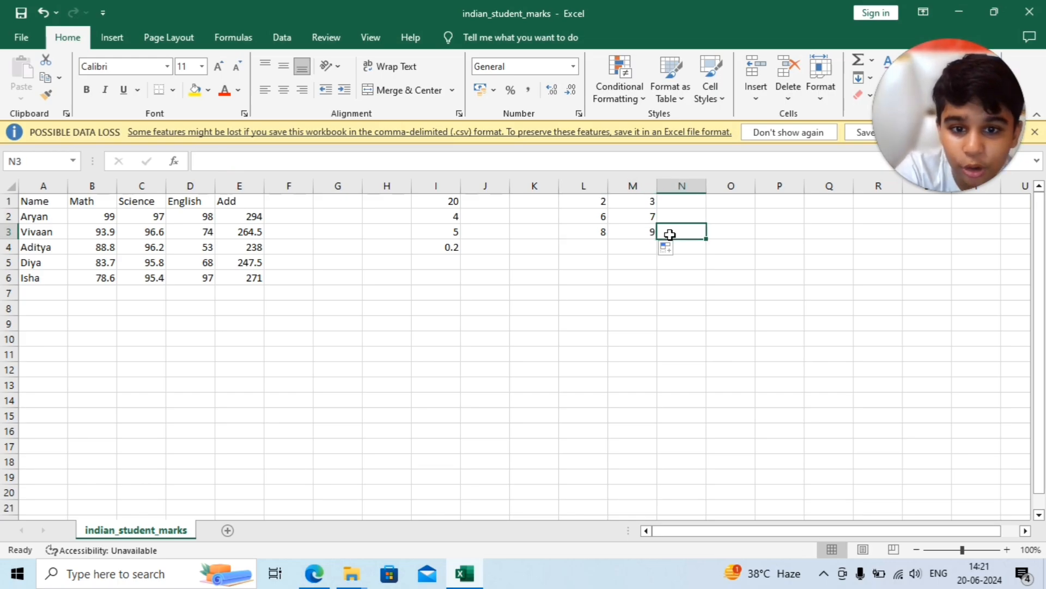
left_click(590, 223)
left_click(591, 231)
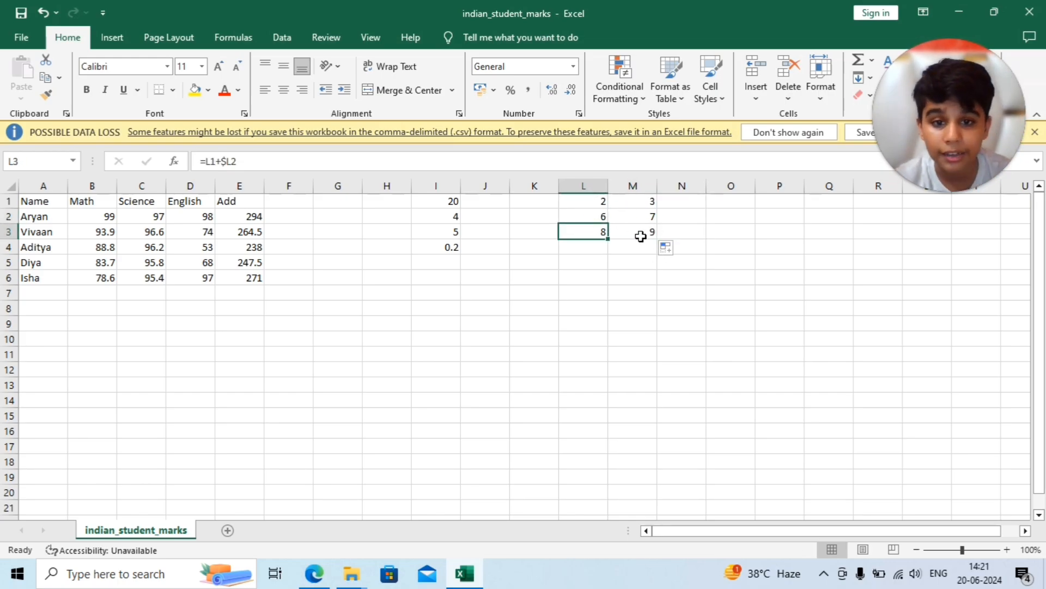
left_click(622, 235)
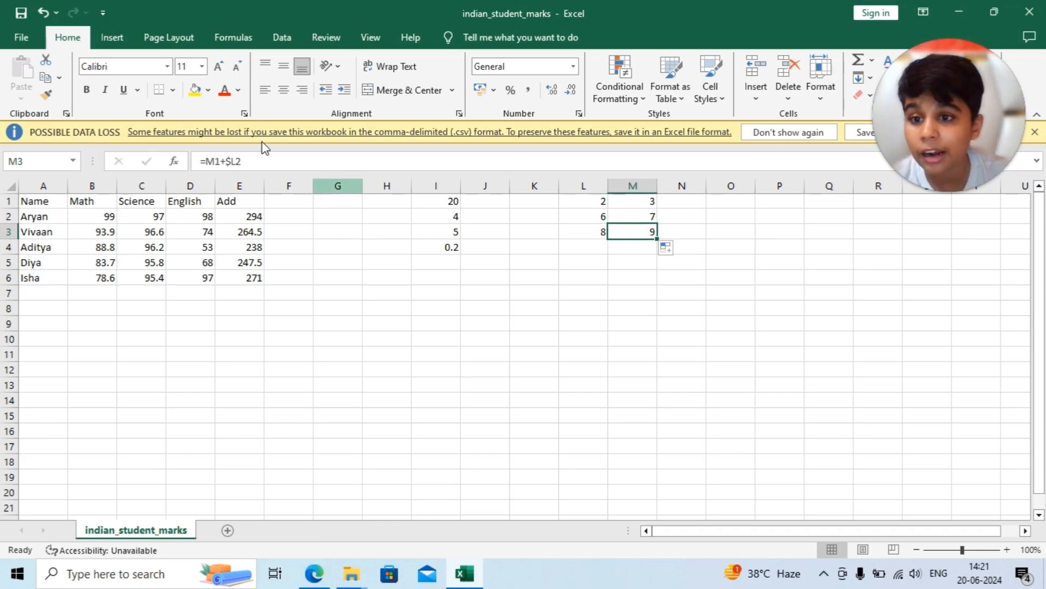
left_click(600, 231)
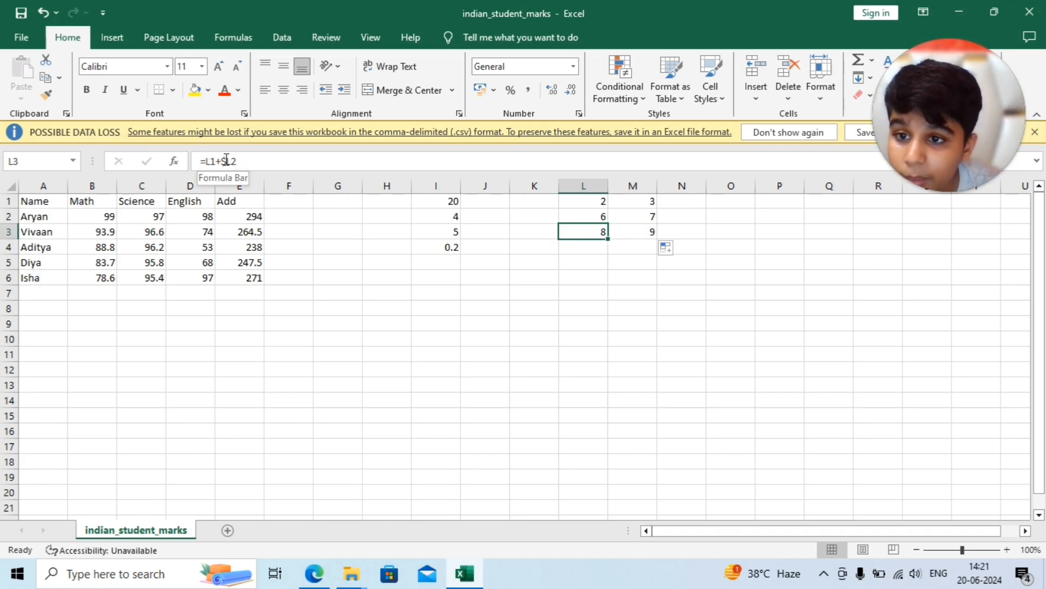
left_click(631, 231)
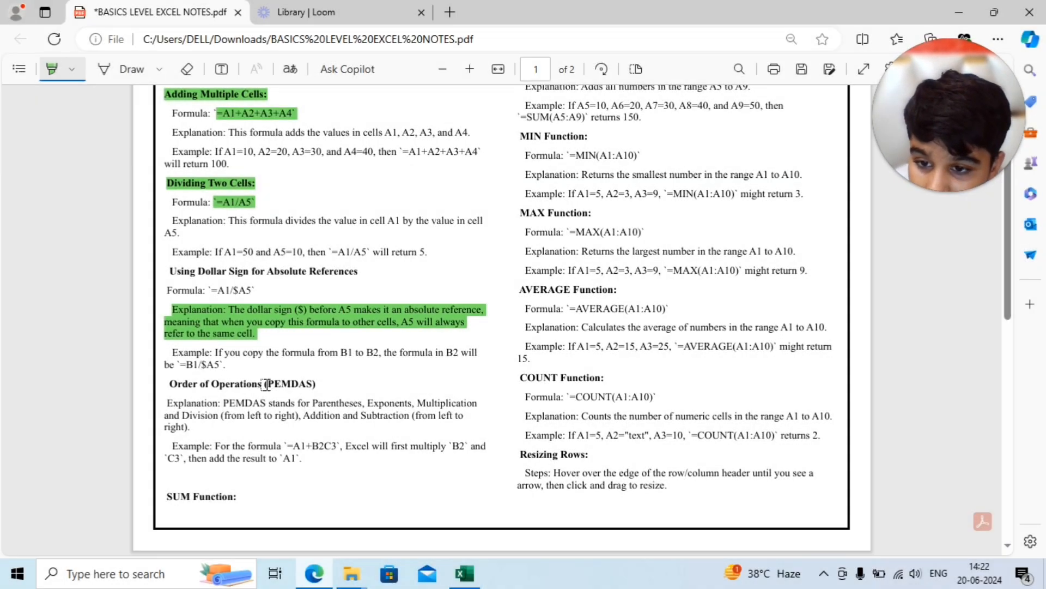
- Highlight PEMDAS, its explanation and example, and the SUM Function heading in the notes PDF, and return to the Excel workbook
left_click_drag(266, 385, 311, 384)
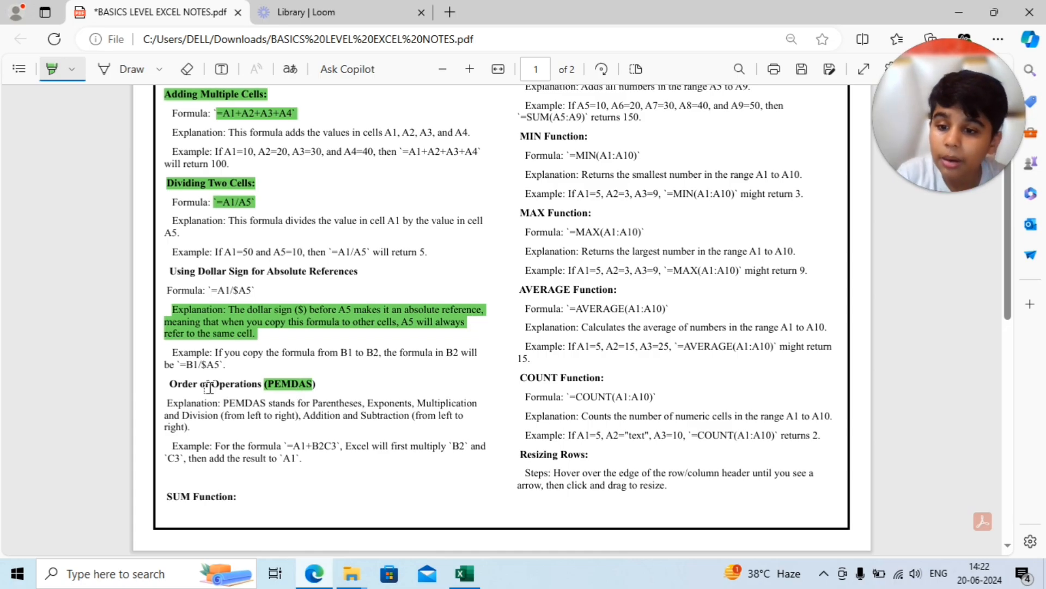
mouse_move(223, 403)
left_mouse_down()
mouse_move(470, 414)
mouse_move(197, 416)
mouse_move(405, 417)
mouse_move(211, 439)
mouse_move(207, 429)
left_mouse_up()
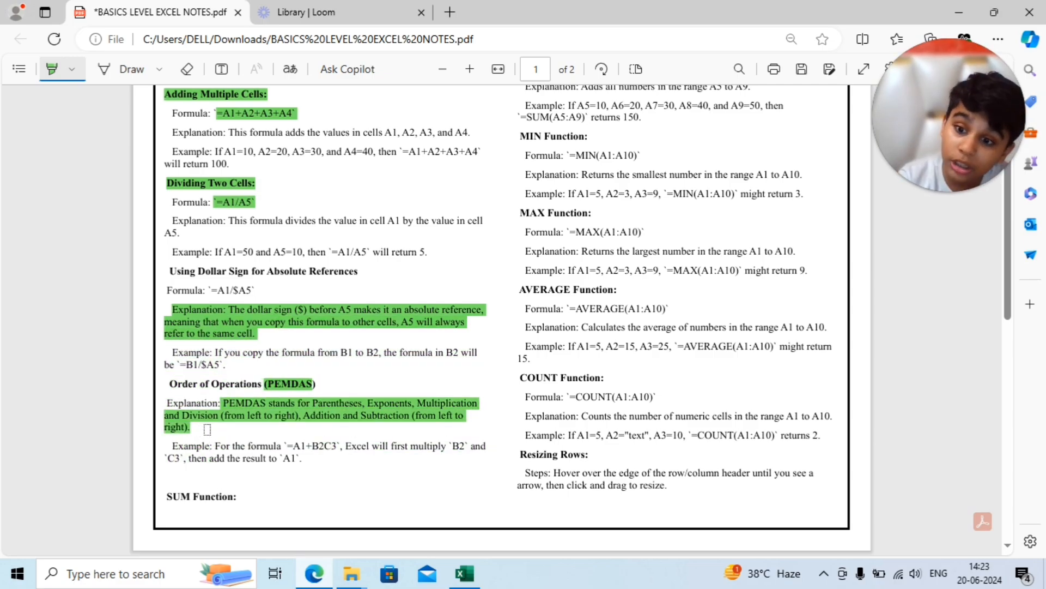
mouse_move(207, 429)
left_mouse_down()
mouse_move(305, 436)
mouse_move(176, 464)
mouse_move(276, 472)
left_mouse_up()
scroll(275, 472, "up", 3)
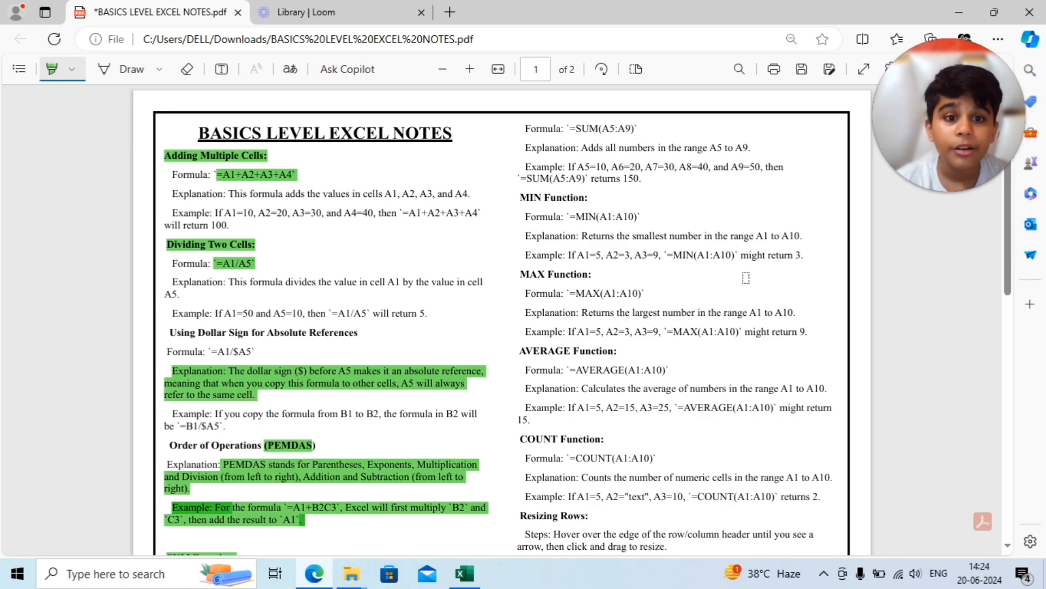
left_click(465, 573)
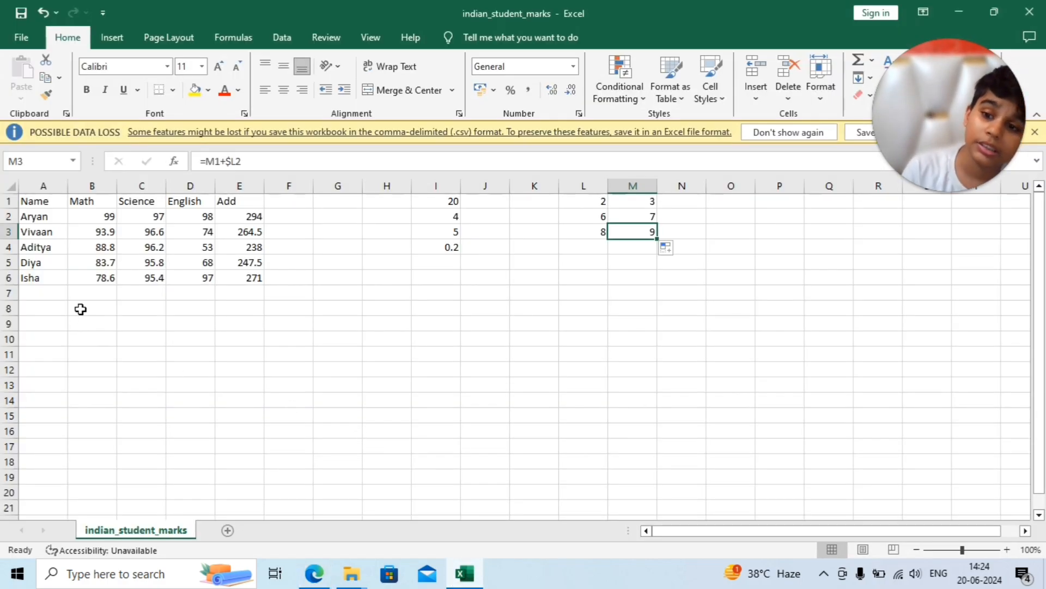
- Total the Math marks in cell B7 with the formula =SUM(B2:B6)
left_click(82, 297)
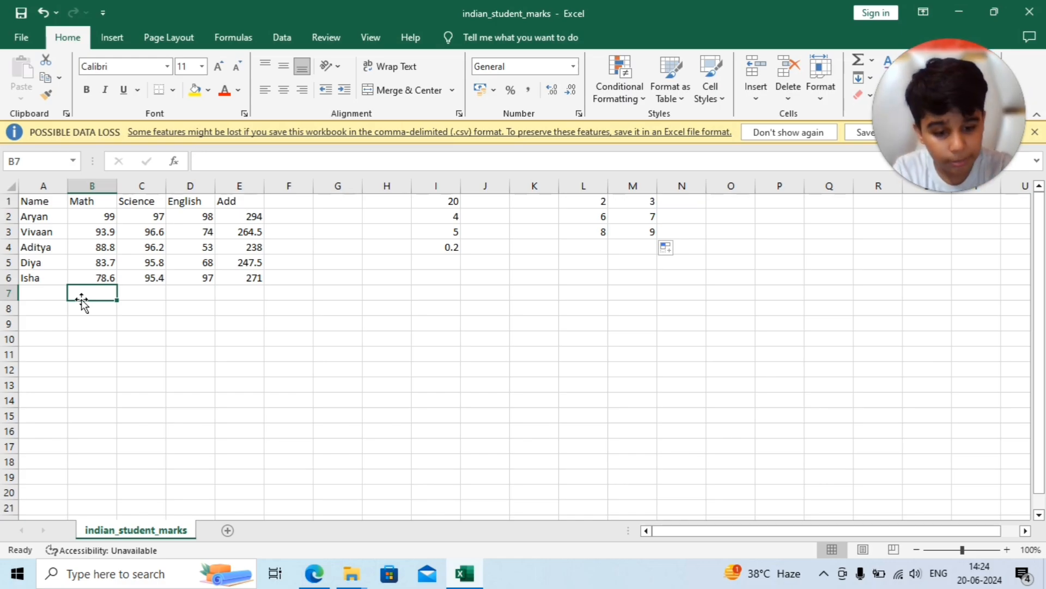
type("+")
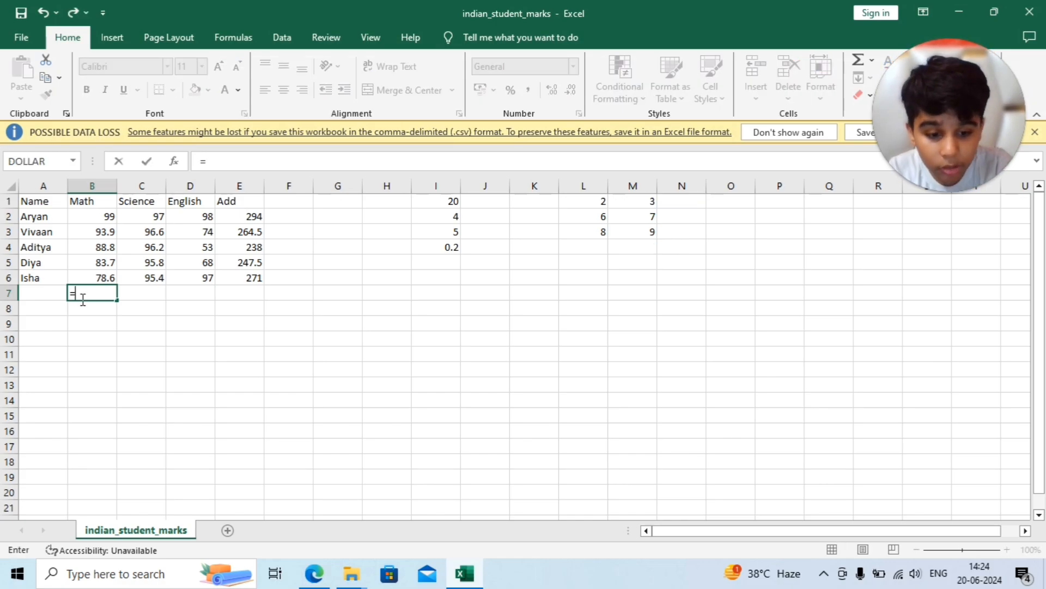
type("SUN")
key("BackSpace")
type("M")
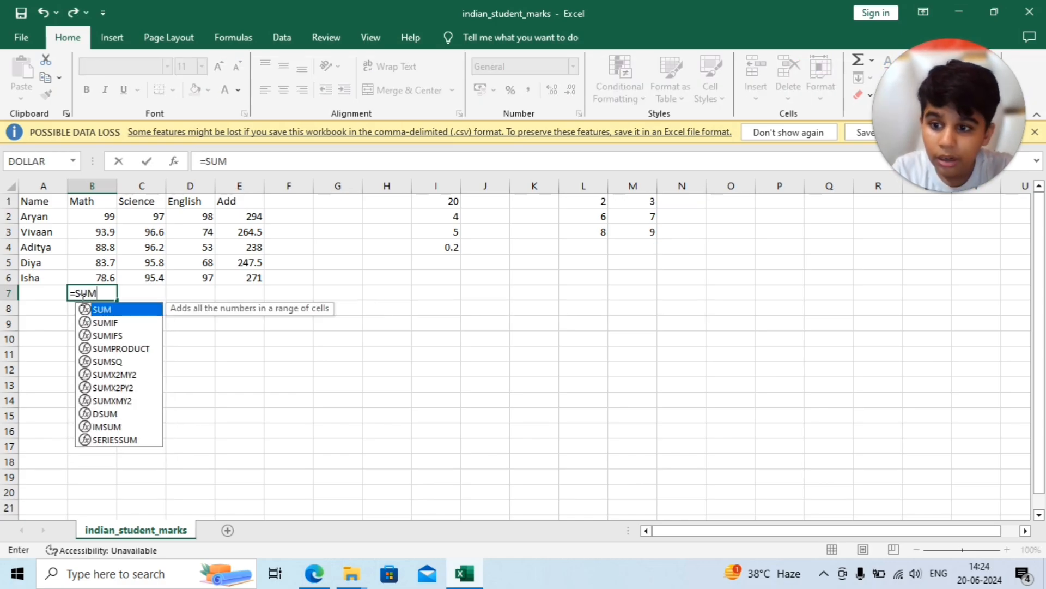
type("(")
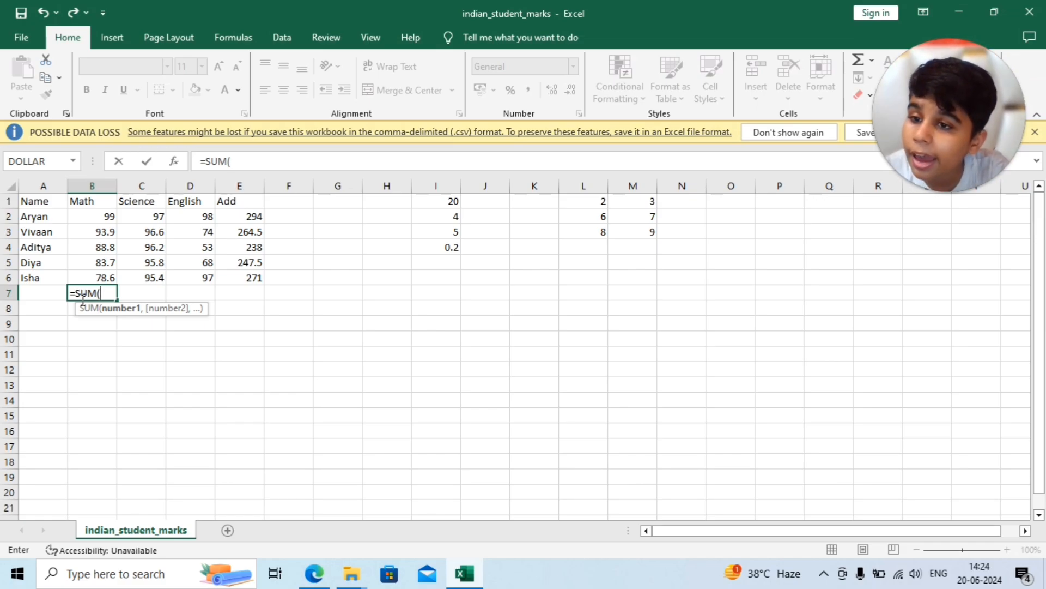
type("B")
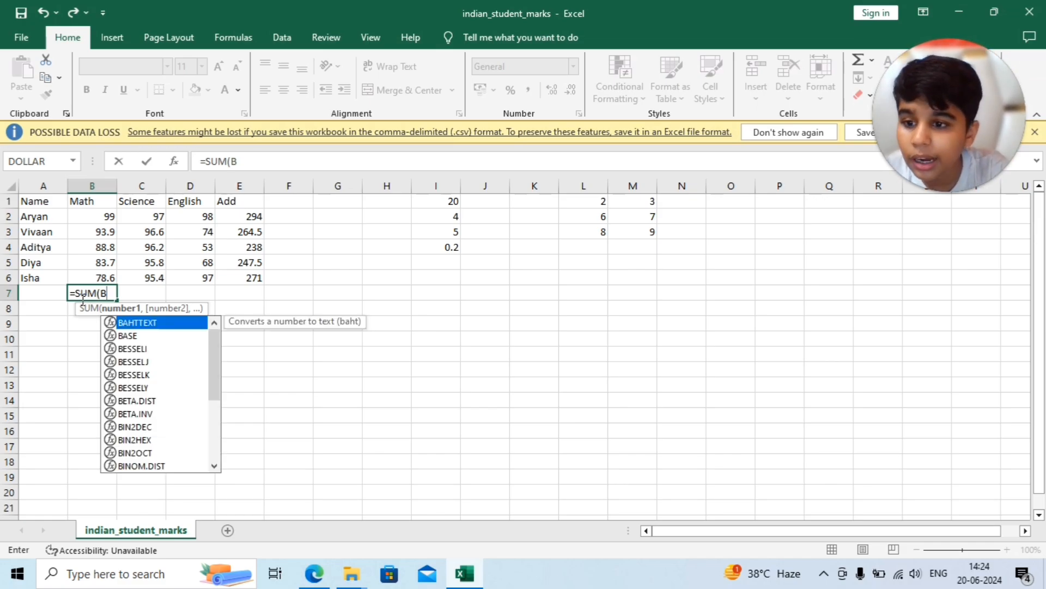
type("2")
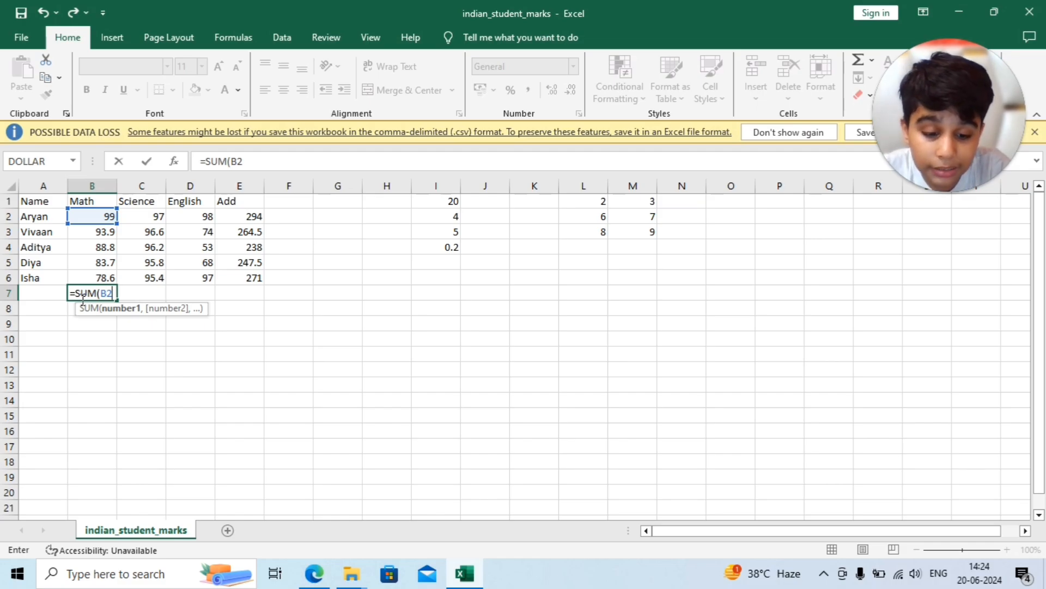
type(":B")
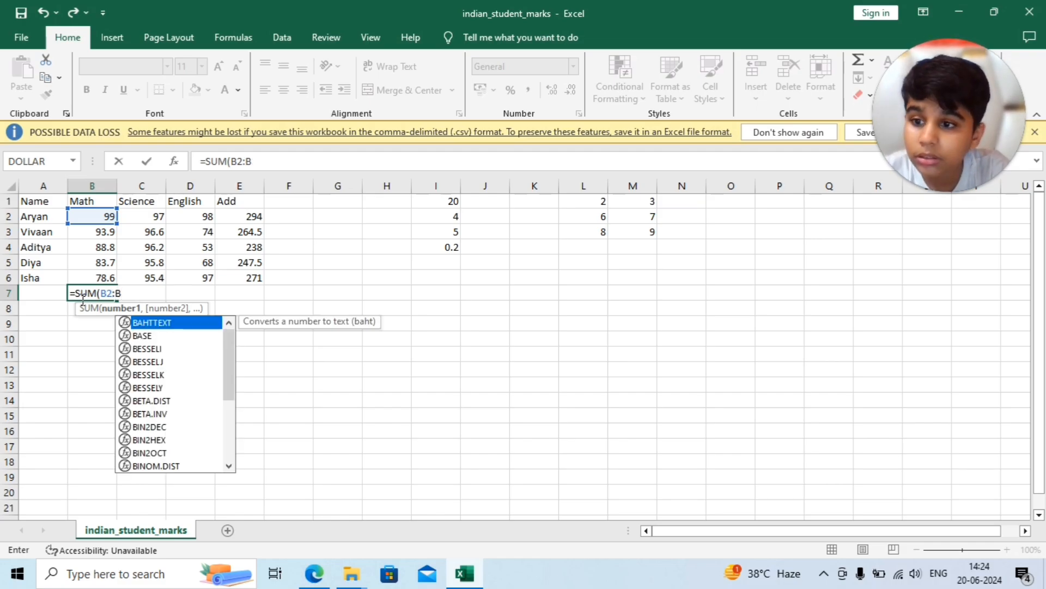
type("^")
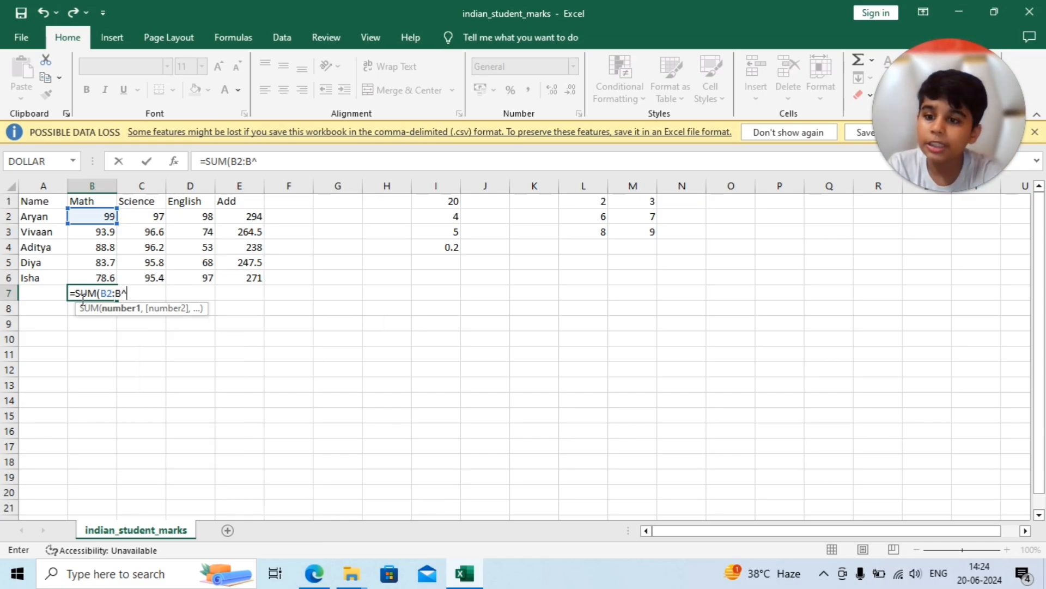
key("BackSpace")
type("6")
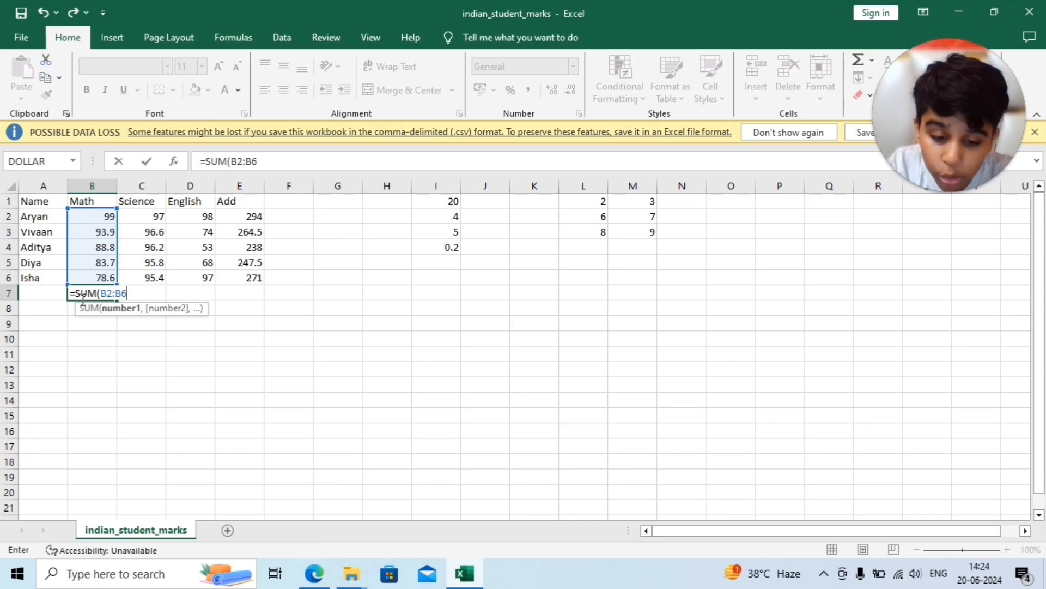
type(")")
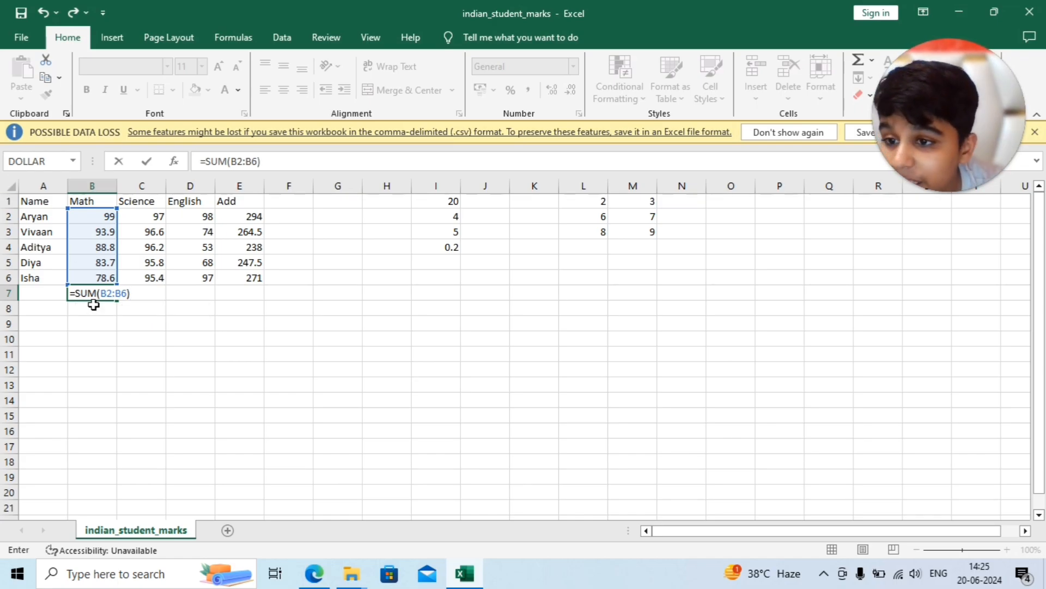
left_click(121, 339)
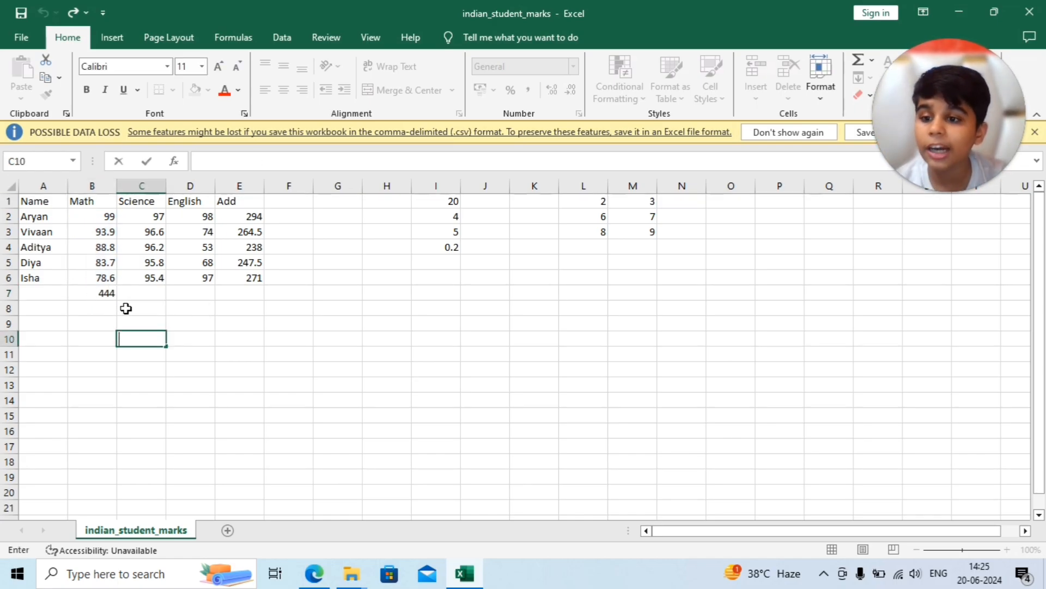
- Re-enter =SUM(B2:B6) in cell B7 by selecting the Math marks range, and fill the formula across to E7
left_click(107, 297)
key("BackSpace")
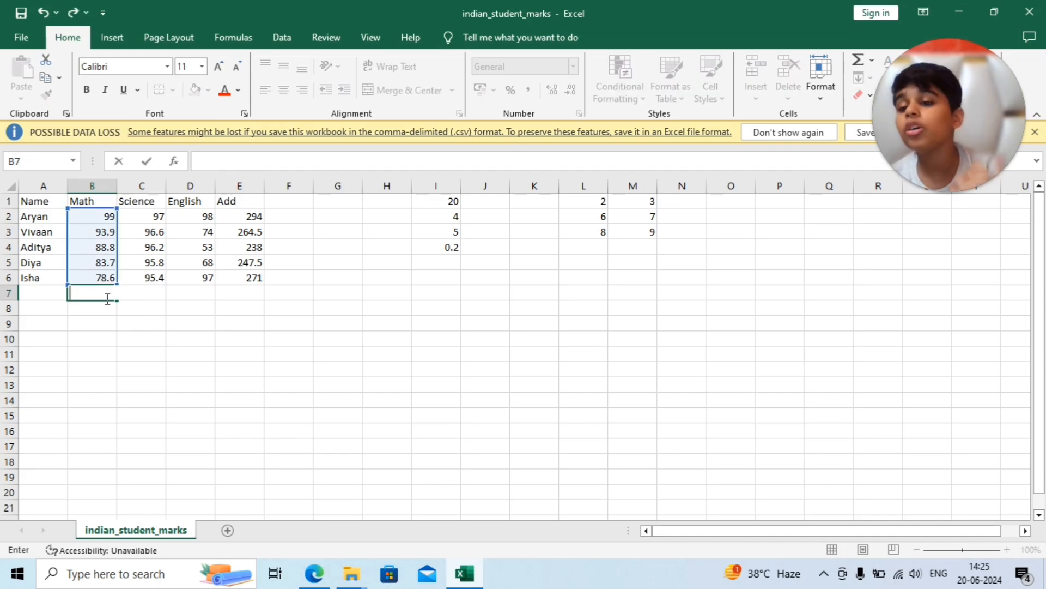
type("=SUM")
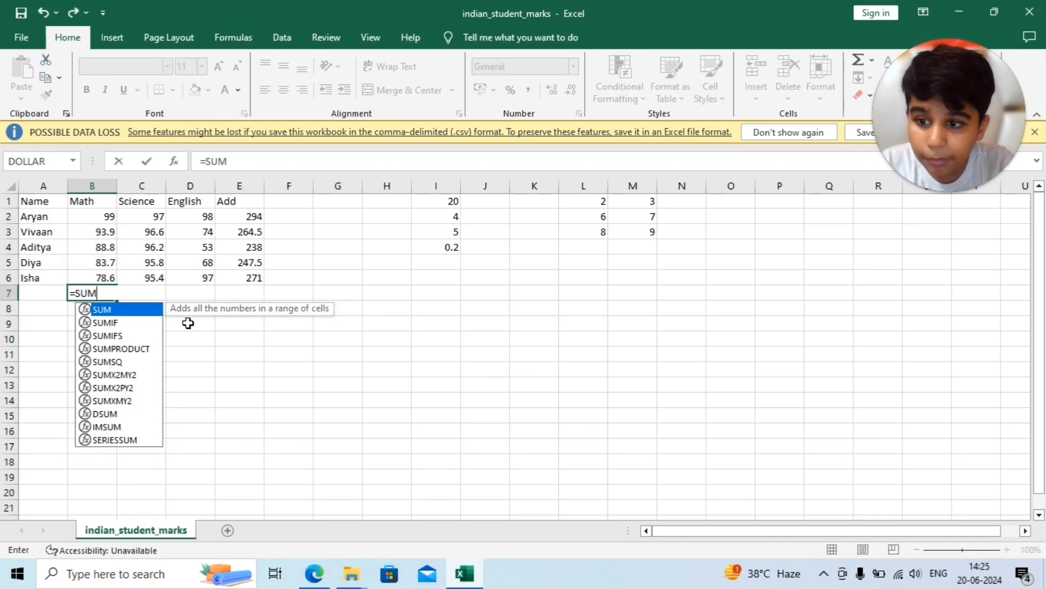
type("(")
left_click(77, 221)
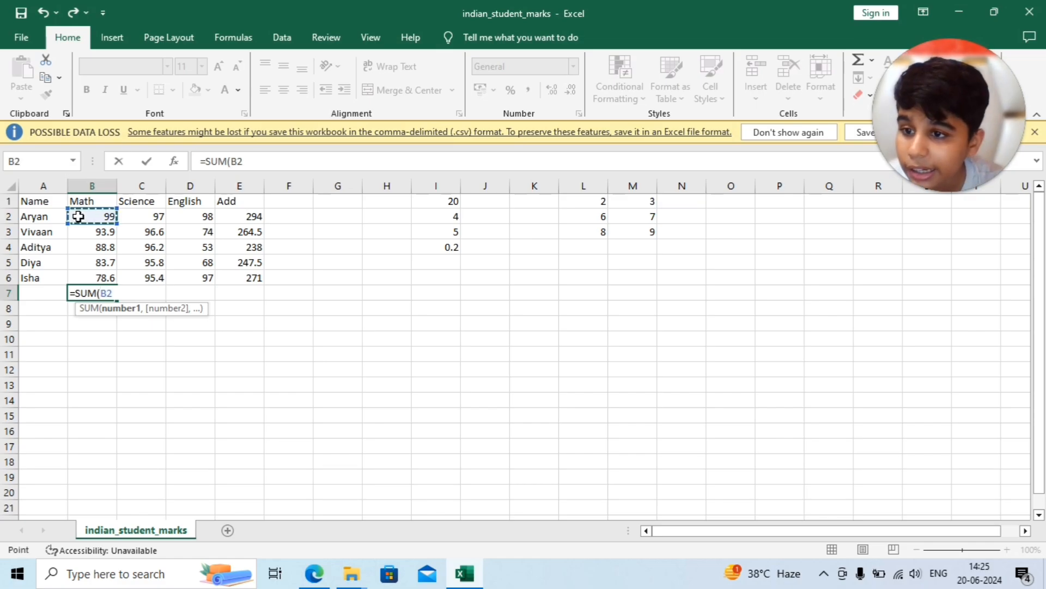
left_click_drag(109, 218, 115, 282)
type(")")
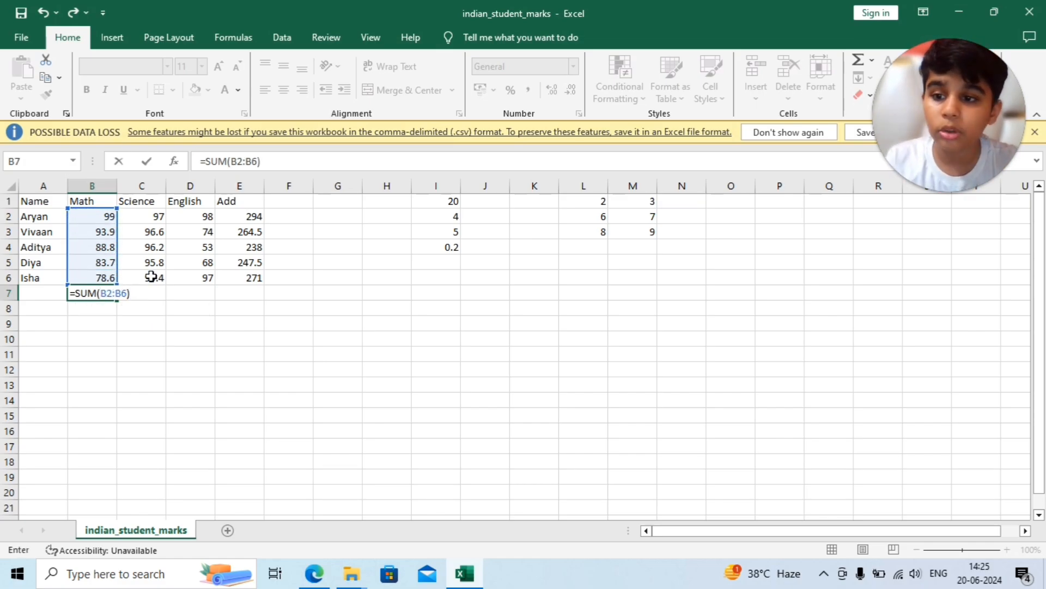
key("Return")
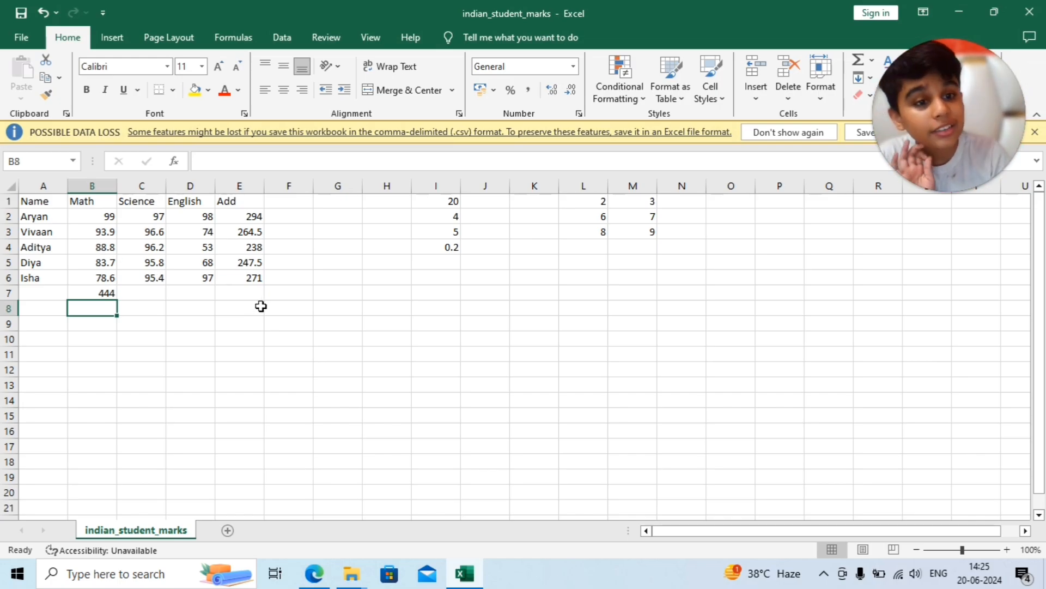
left_click(91, 292)
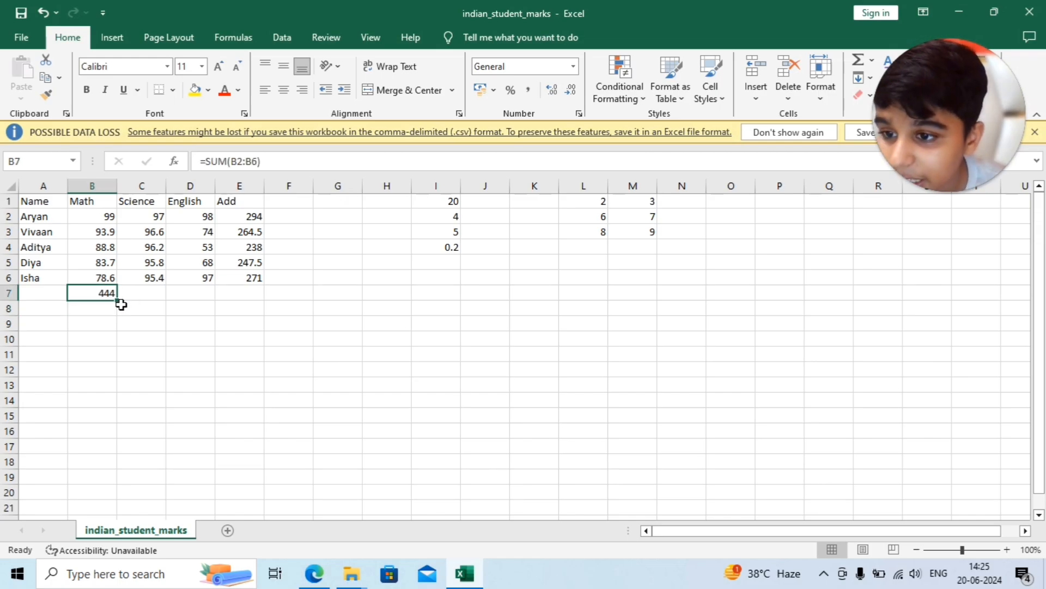
left_click_drag(117, 298, 264, 295)
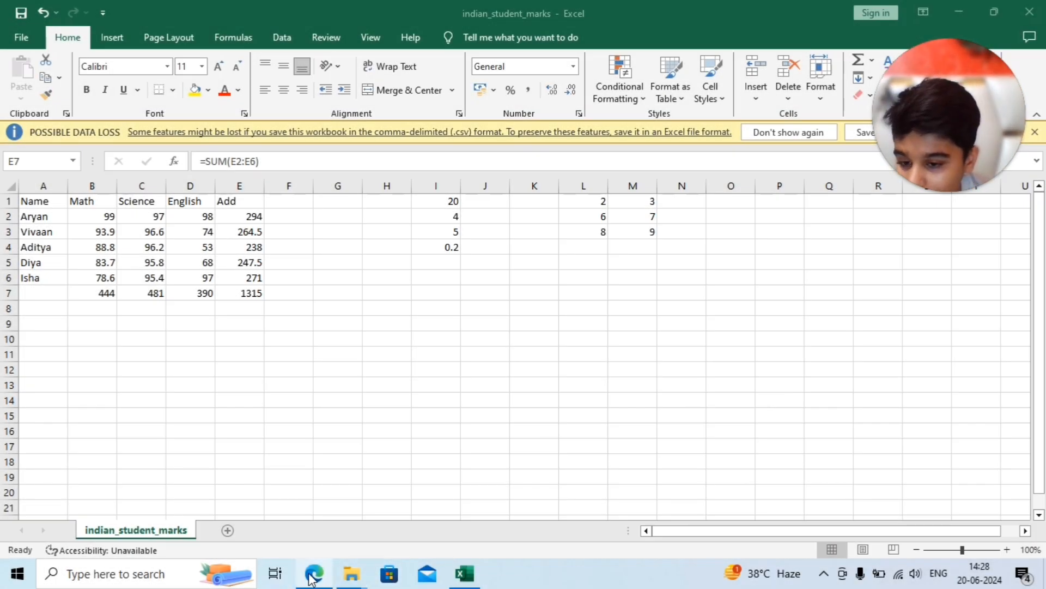
- Switch to the Excel notes PDF in Edge and highlight the SUM function's formula and explanation
left_click(312, 575)
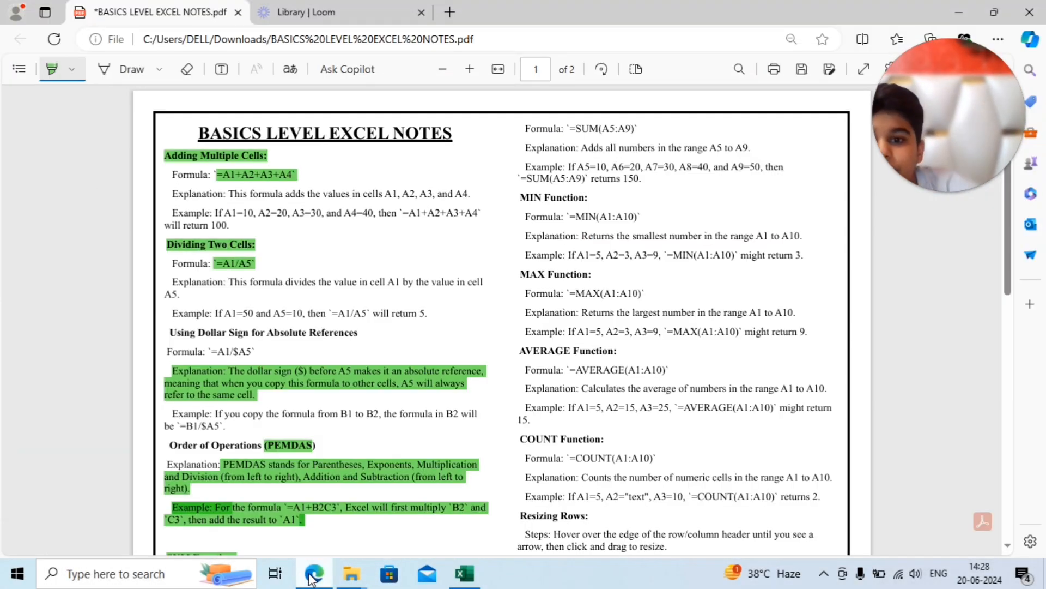
mouse_move(525, 129)
left_mouse_down()
mouse_move(638, 131)
mouse_move(614, 155)
mouse_move(759, 149)
left_mouse_up()
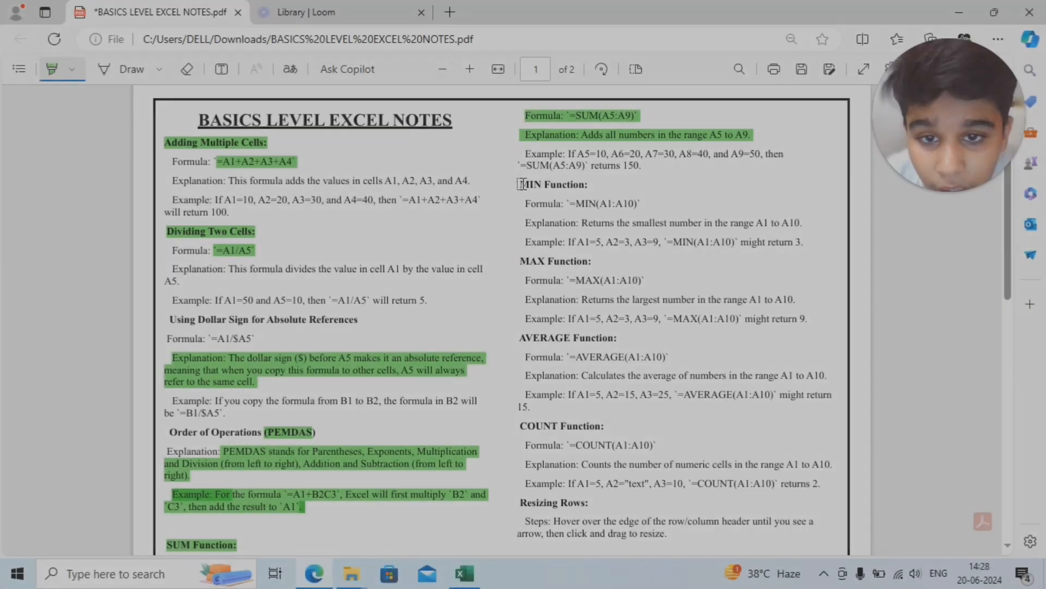
- Highlight the MIN Function heading, its formula and its explanation in the notes PDF
left_click_drag(521, 184, 594, 184)
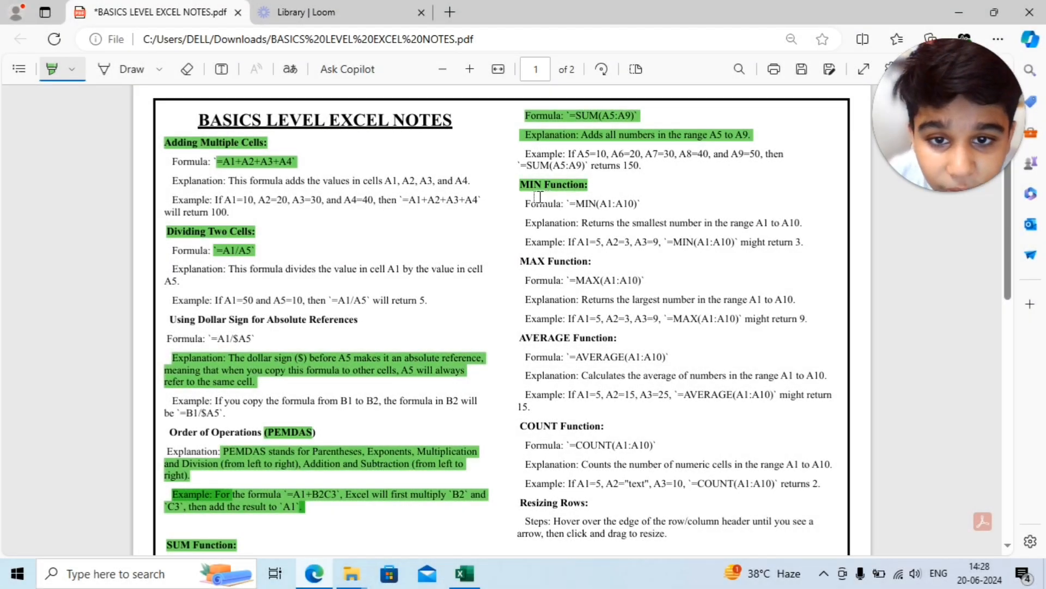
mouse_move(527, 205)
left_mouse_down()
mouse_move(658, 205)
mouse_move(652, 214)
left_mouse_up()
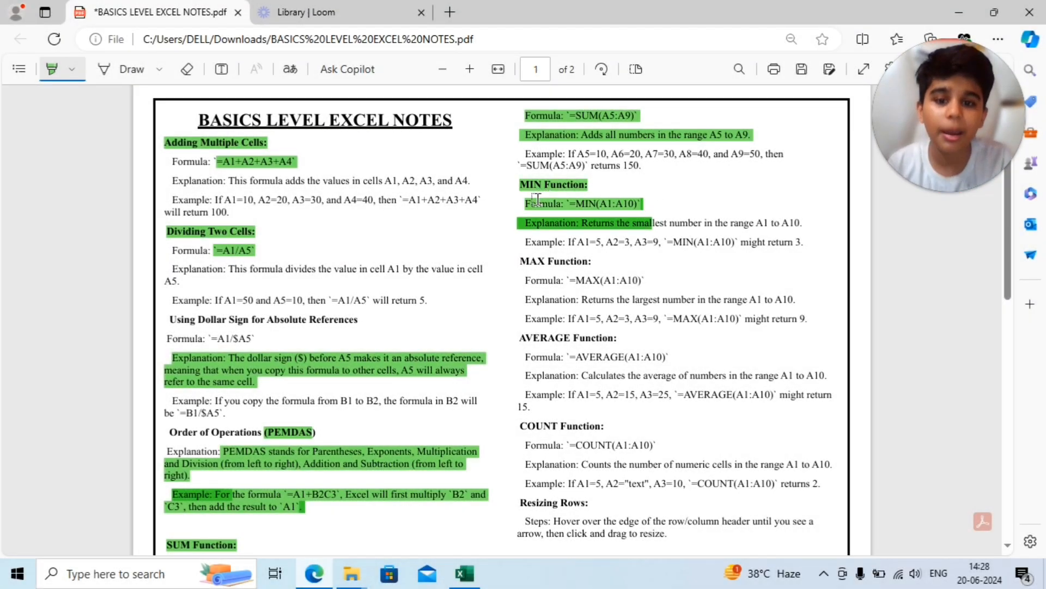
left_click_drag(523, 205, 654, 204)
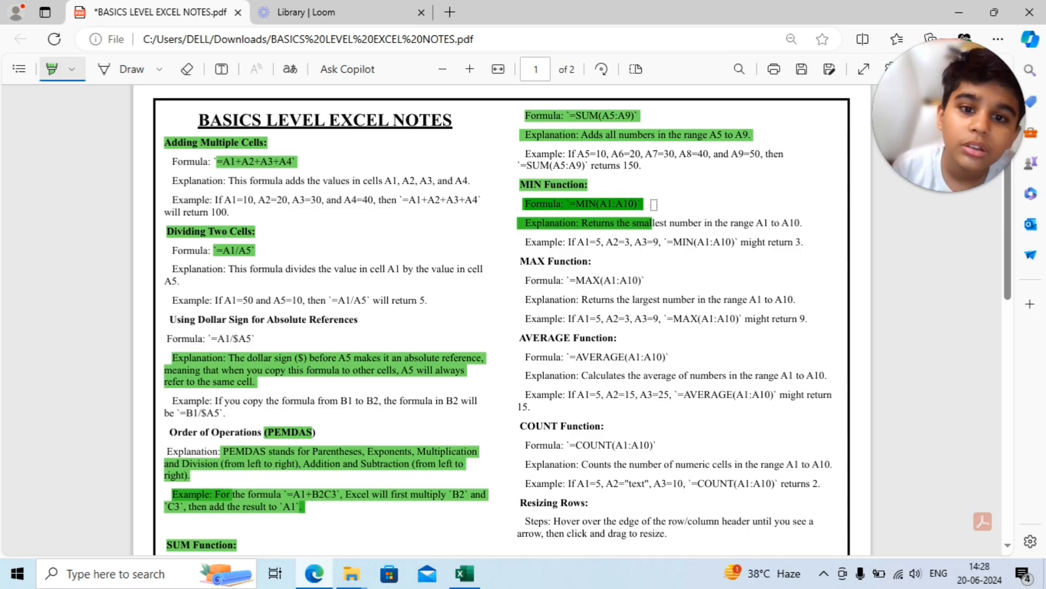
mouse_move(521, 226)
left_mouse_down()
mouse_move(752, 239)
mouse_move(801, 229)
mouse_move(589, 240)
left_mouse_up()
left_click_drag(1025, 240, 834, 220)
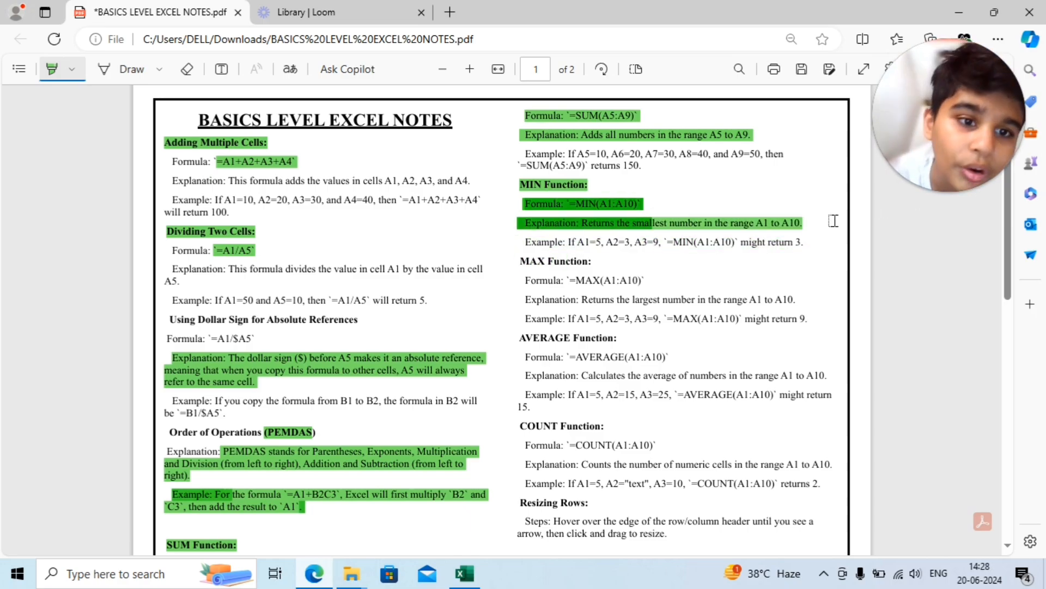
- Switch to the Excel workbook and clear the column totals in cells B7 to E7
left_click(464, 573)
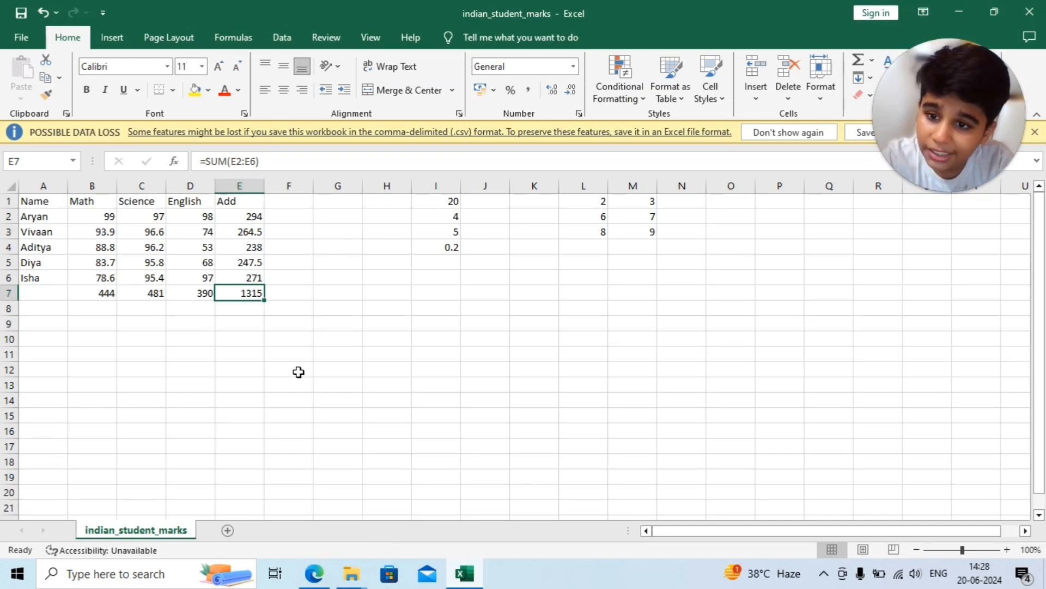
key("F2")
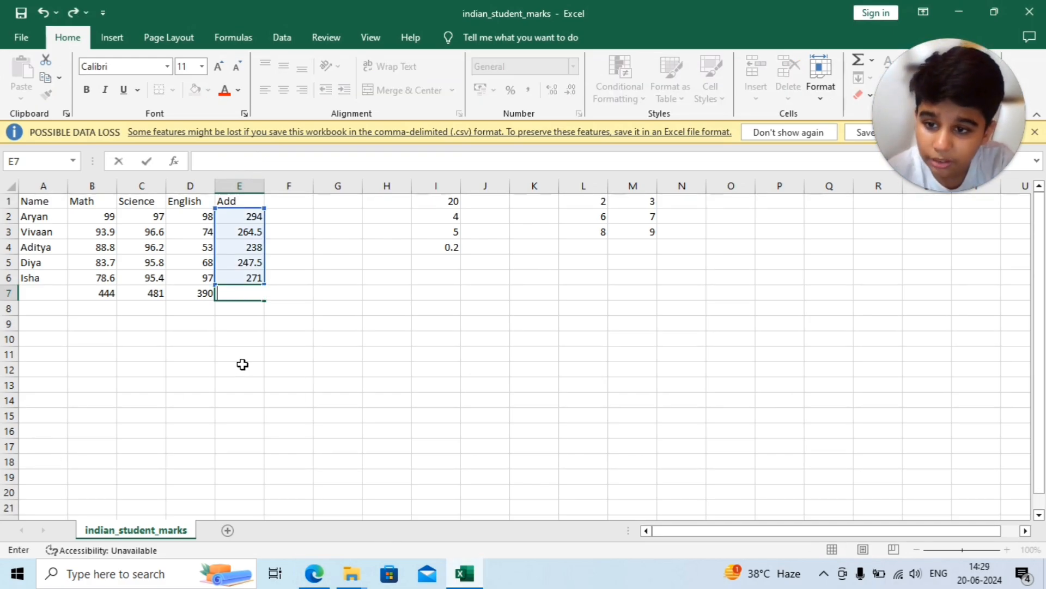
left_click(207, 293)
key("BackSpace")
left_click(152, 292)
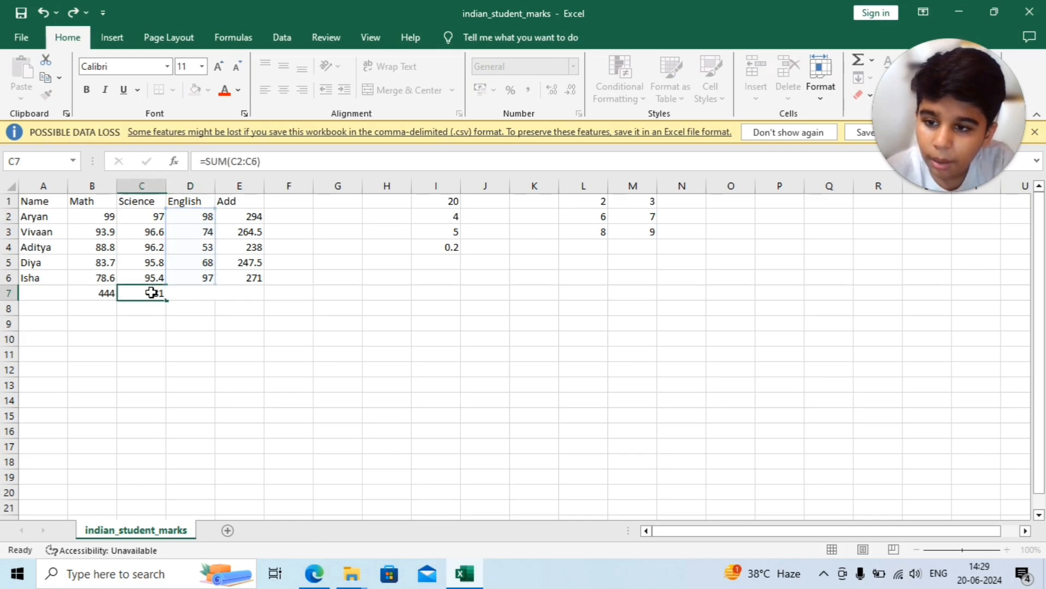
key("BackSpace")
left_click(100, 292)
key("BackSpace")
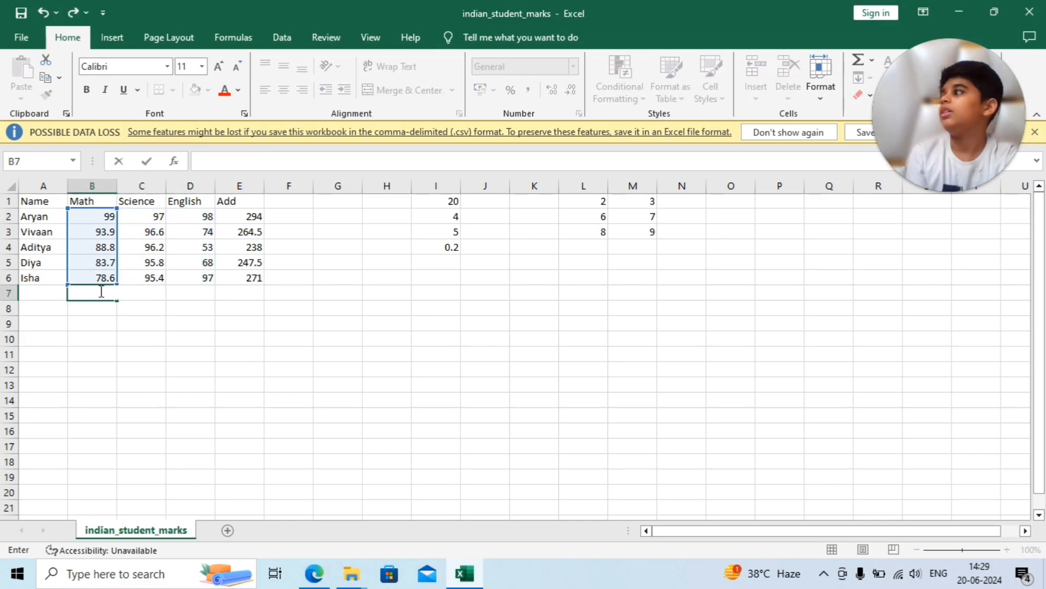
type("MIN")
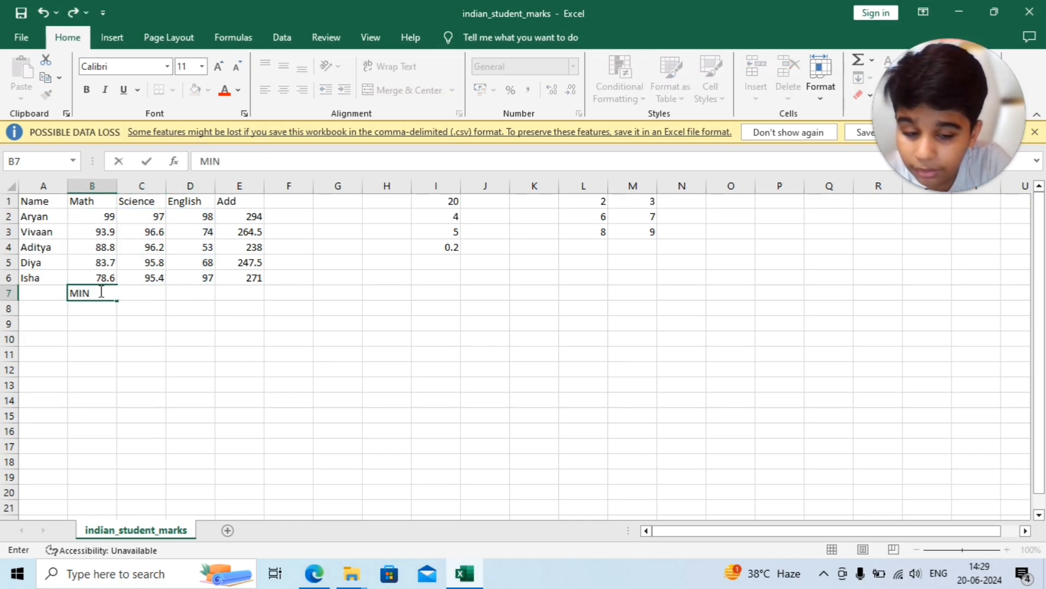
key("BackSpace")
key("BackSpace")
key("BackSpace")
type("+")
key("BackSpace")
- Find the lowest Math mark in cell B7 with =MIN(B2:B6) and fill the formula across to E7
type("=")
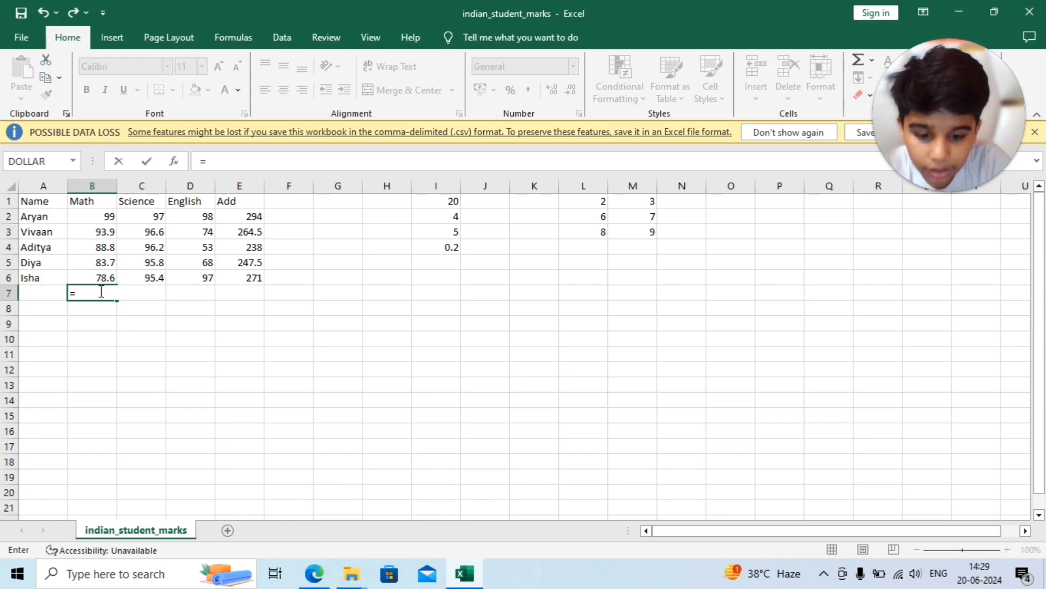
type("MIN(")
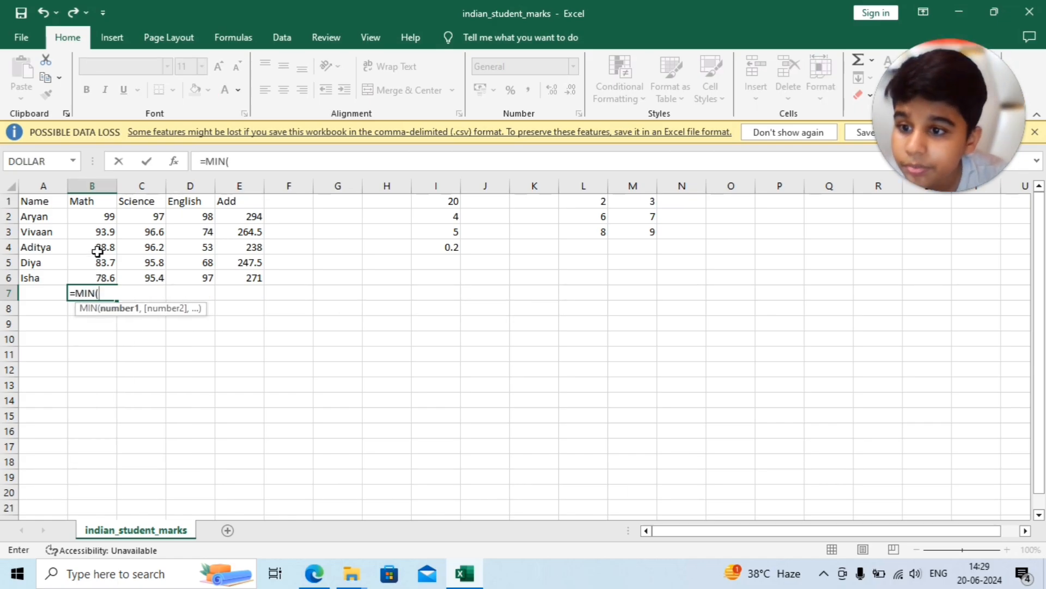
left_click(106, 217)
left_click(115, 226)
left_click(110, 218)
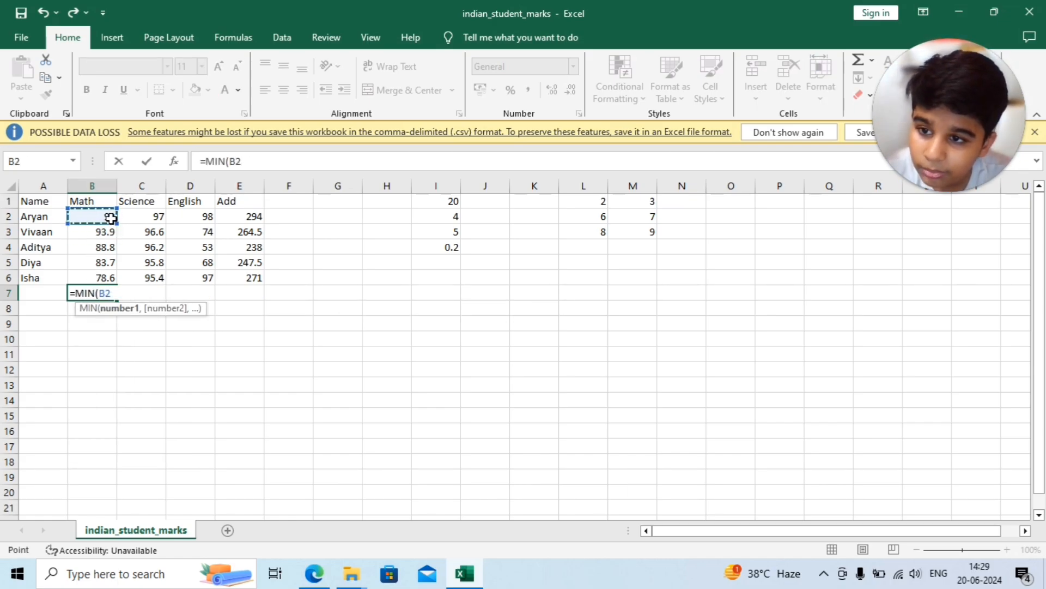
left_click_drag(116, 224, 112, 279)
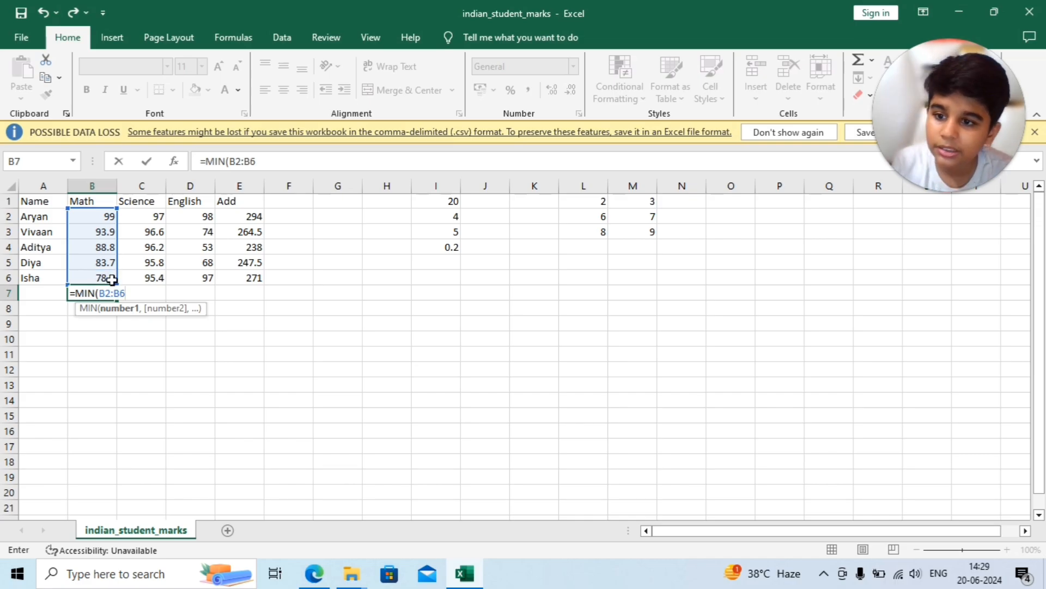
type(")")
key("Return")
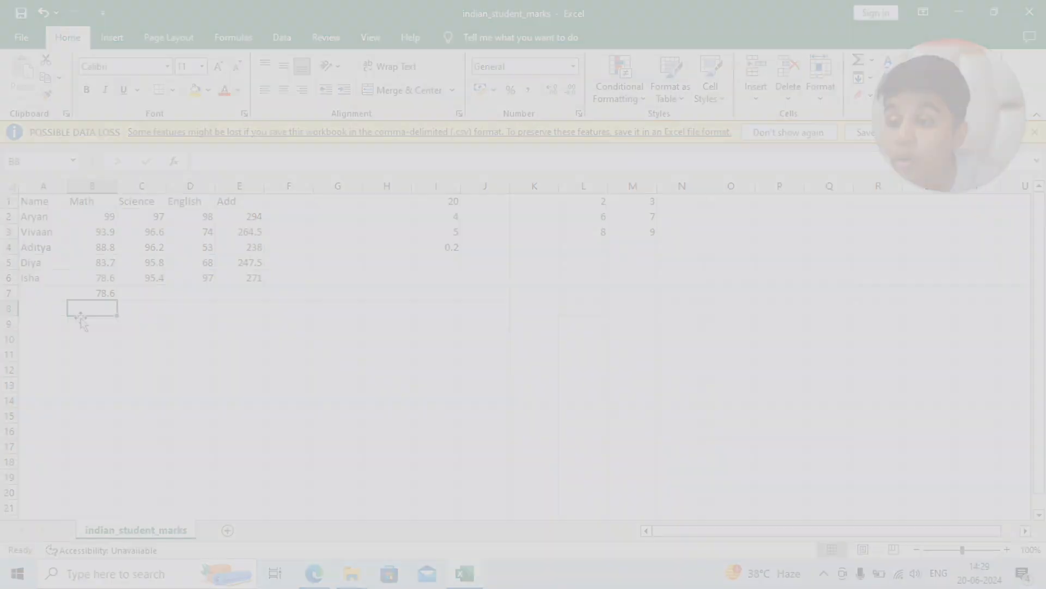
left_click(106, 293)
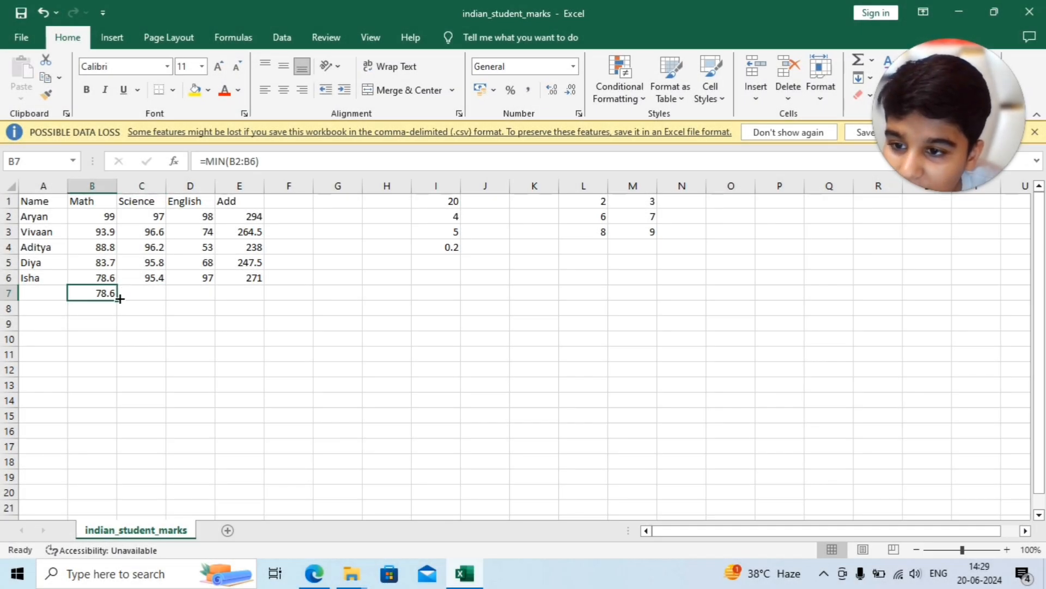
left_click_drag(115, 300, 240, 303)
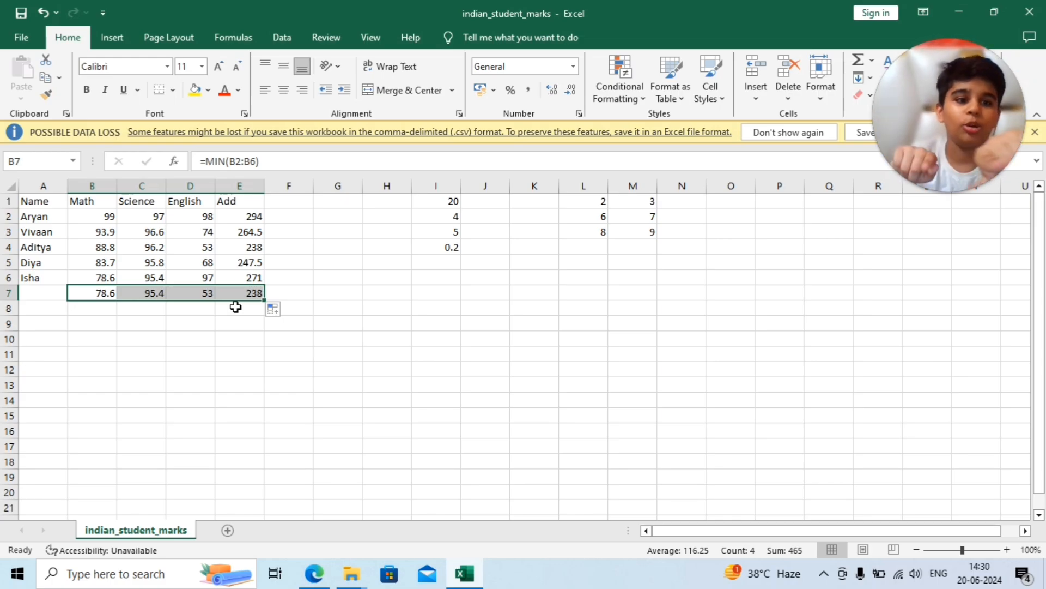
- Switch to the notes PDF in Edge, highlight the MAX Function heading and formula, and return to the Excel workbook
left_click(323, 574)
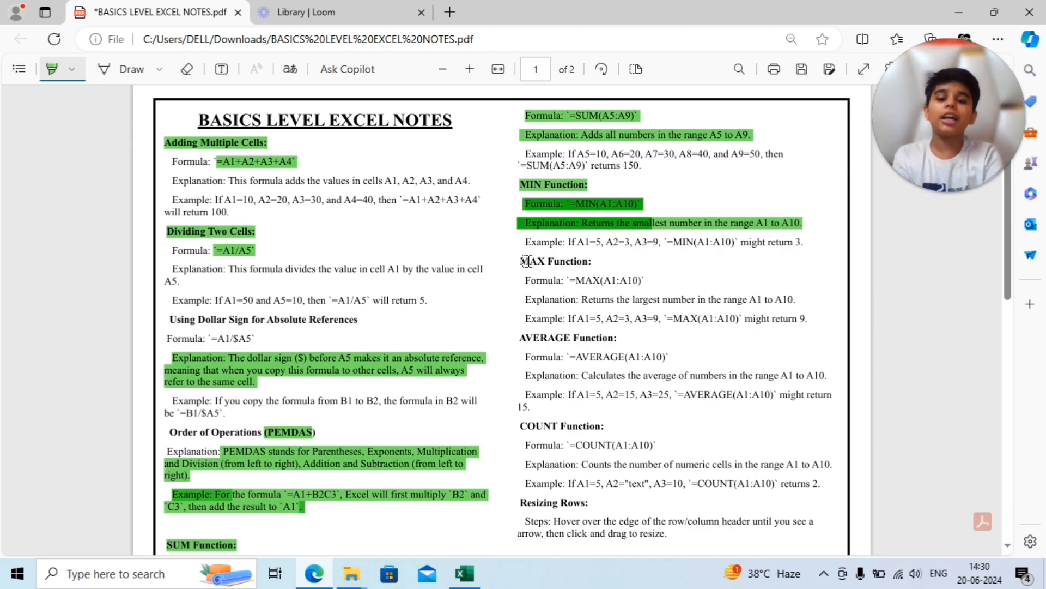
left_click_drag(521, 260, 648, 283)
left_click(464, 573)
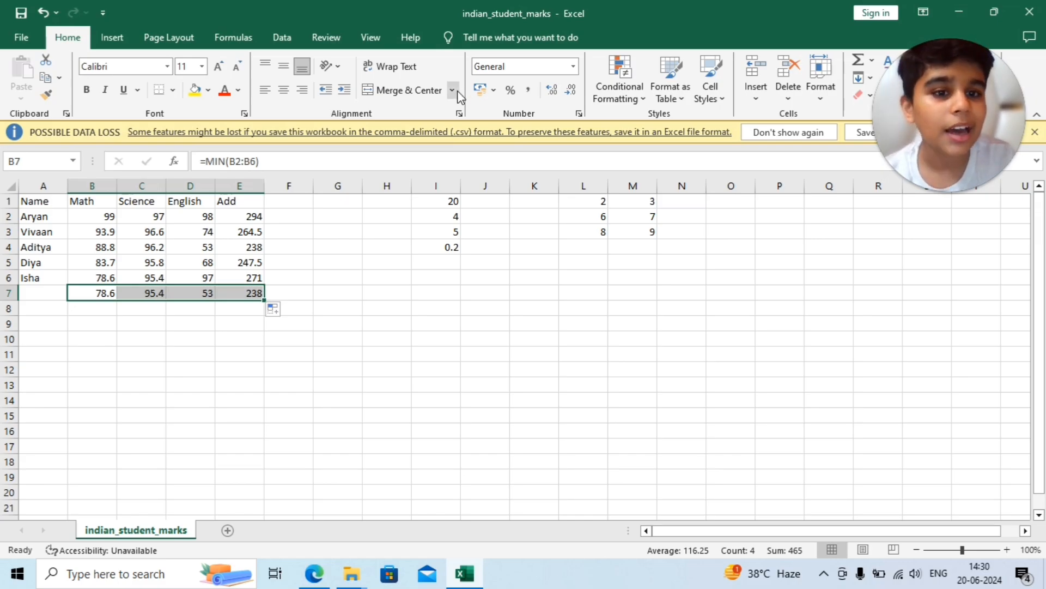
- Clear the MIN formulas from B7:E7 and enter =MAX(B2:B6) in cell B7
left_click(860, 97)
left_click(888, 114)
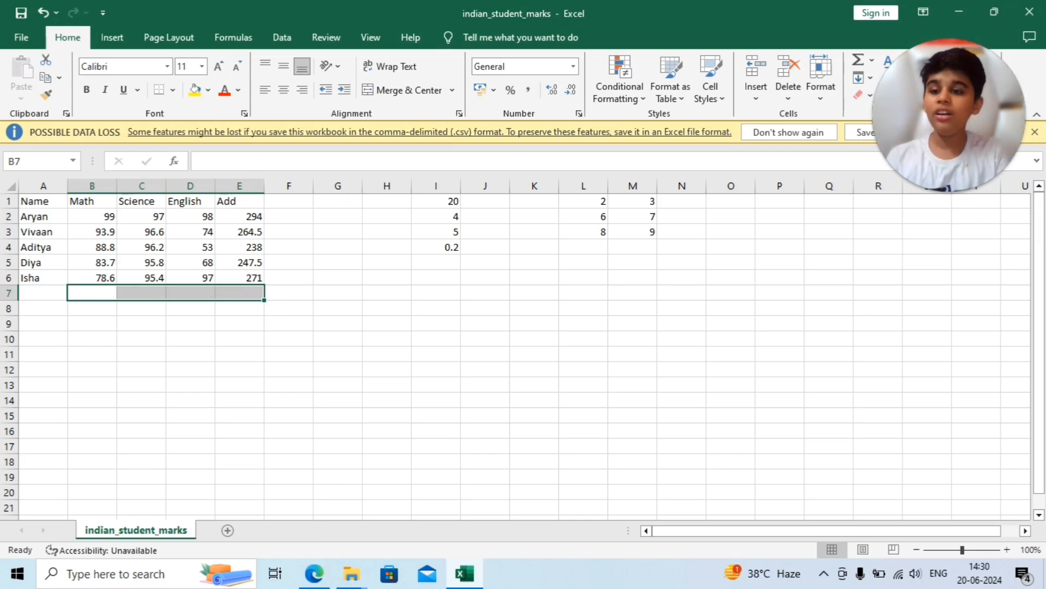
left_click(90, 289)
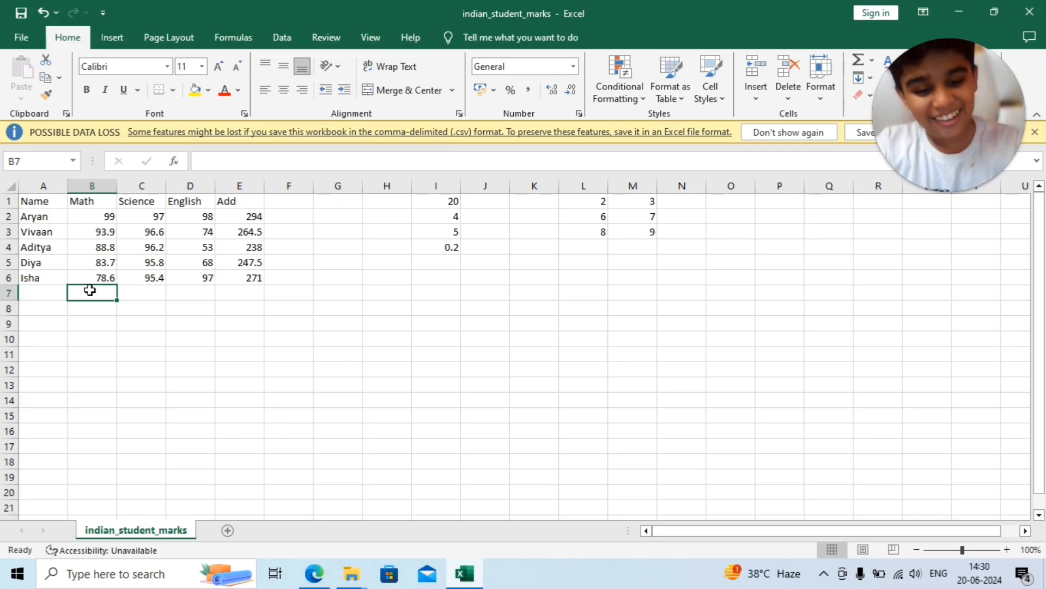
type("=MAX(")
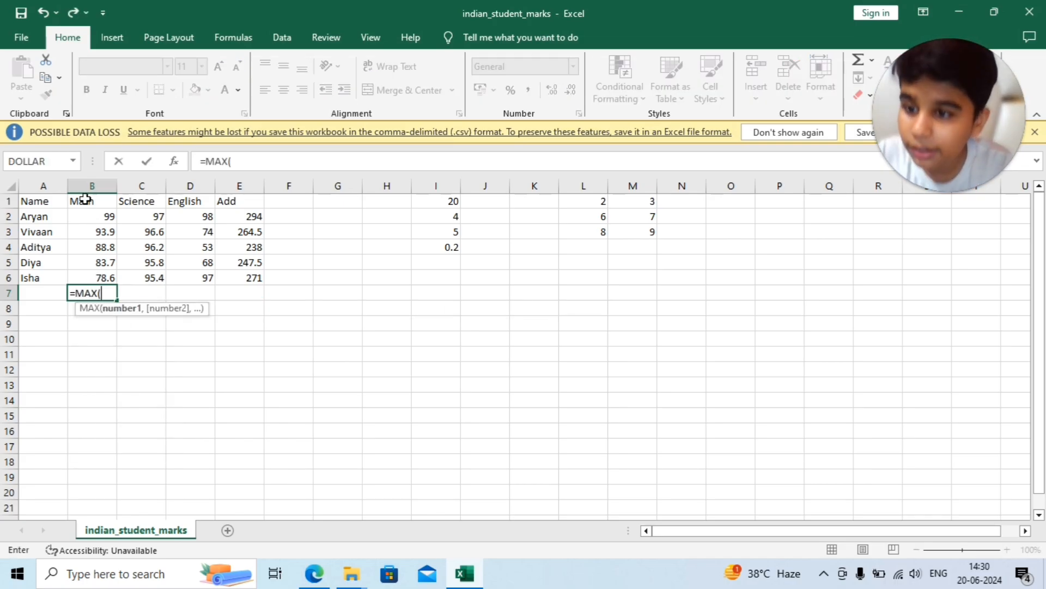
left_click_drag(106, 218, 112, 280)
type(")")
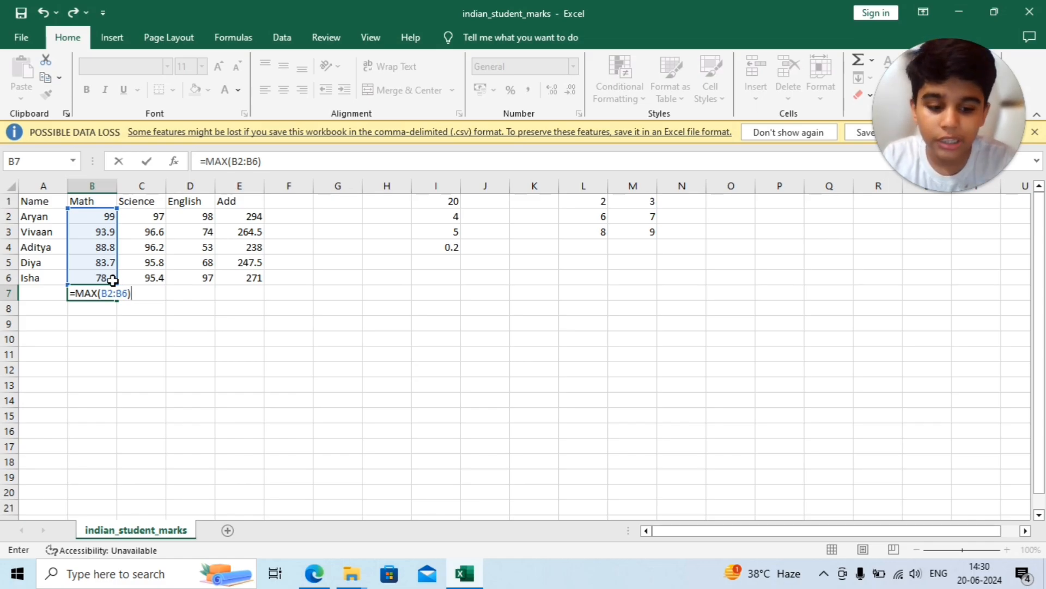
key("Return")
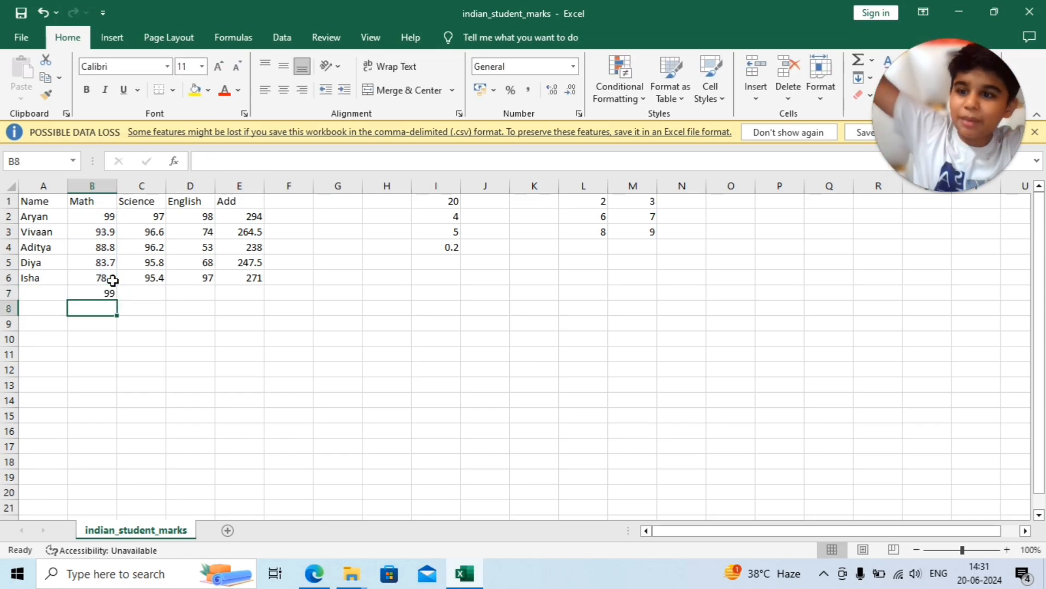
- Fill the MAX formula from cell B7 across to E7
left_click(111, 292)
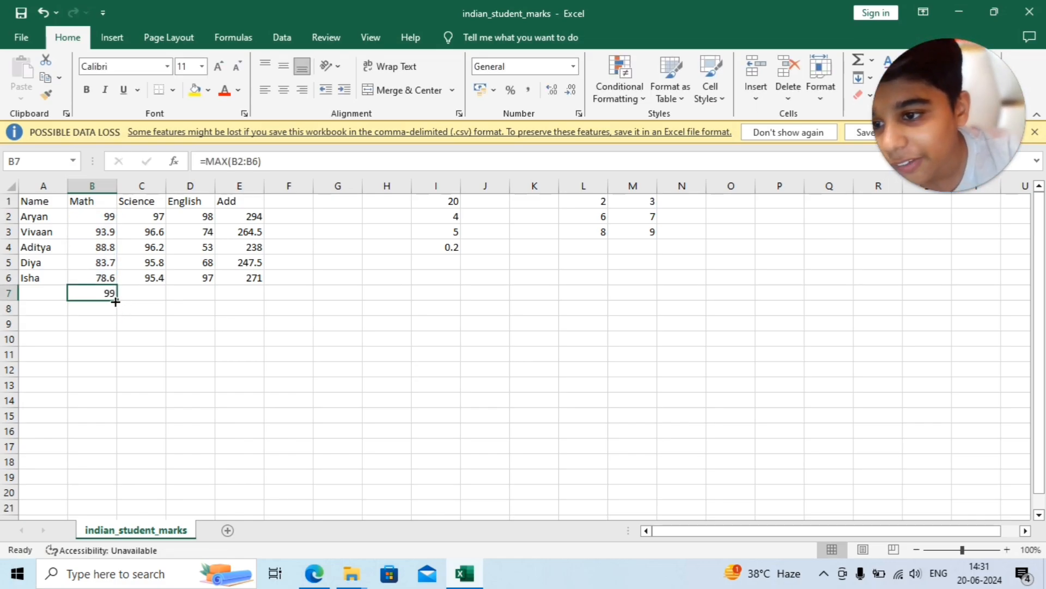
left_click_drag(117, 300, 266, 297)
left_click(318, 299)
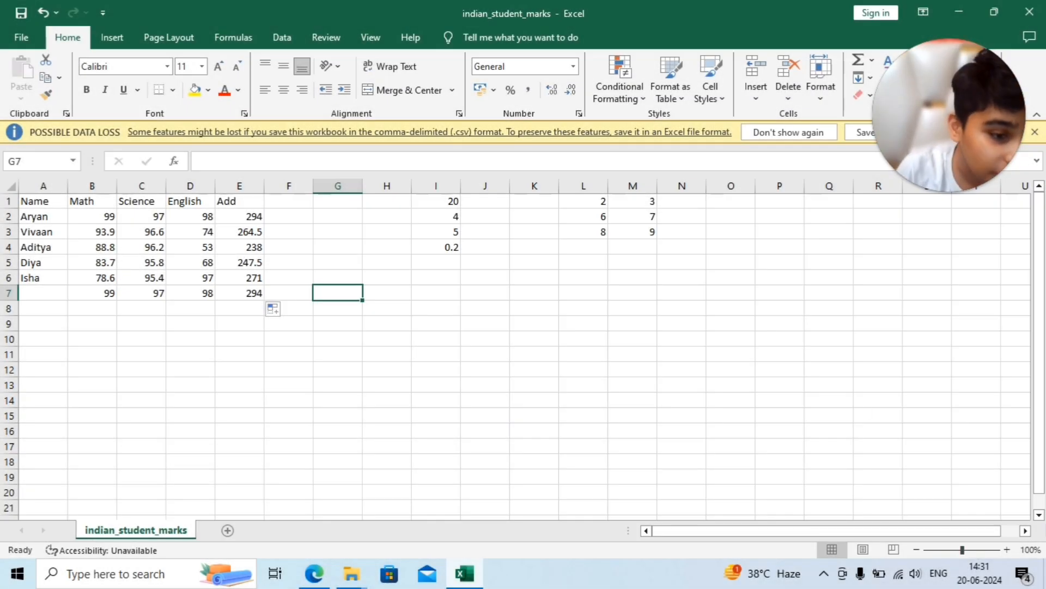
- Examine the extent of the worksheet by going to its last row, last column and final cell
left_click_drag(1039, 515, 1041, 514)
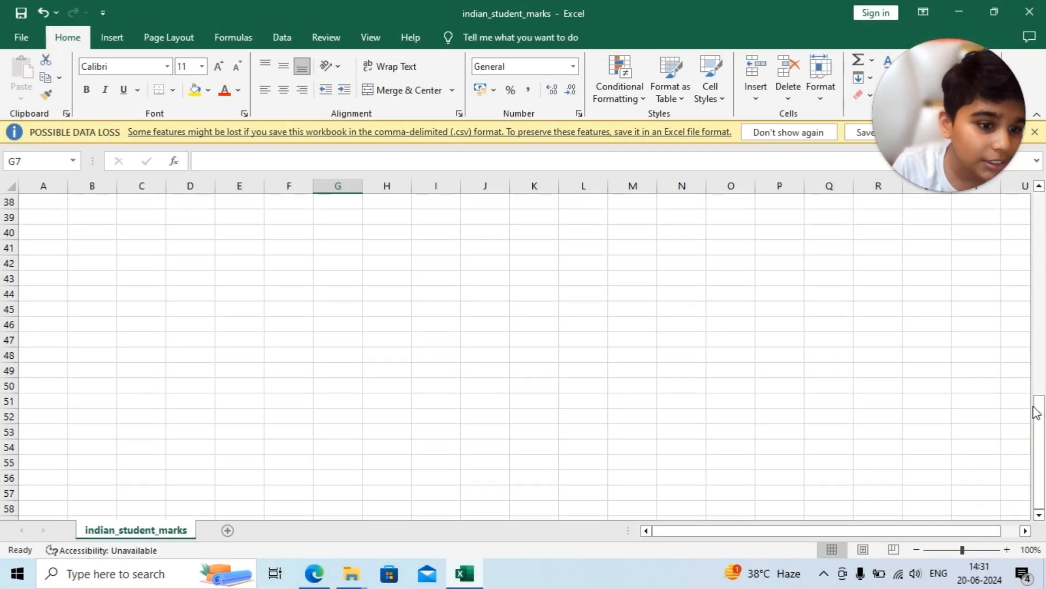
left_click_drag(1038, 411, 1041, 174)
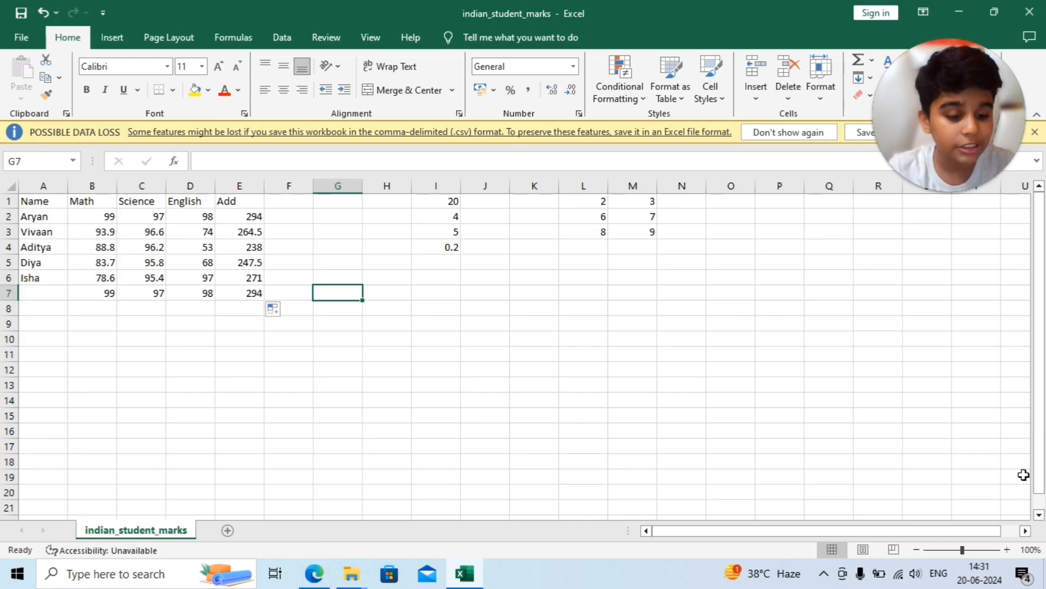
key("ctrl+Down")
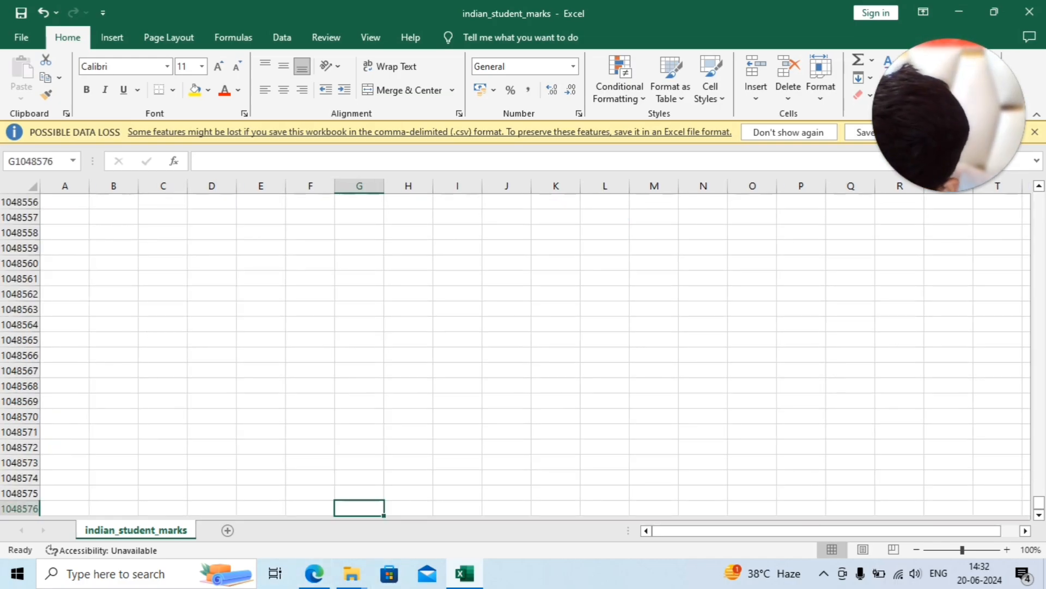
key("ctrl+Up")
key("ctrl+Right")
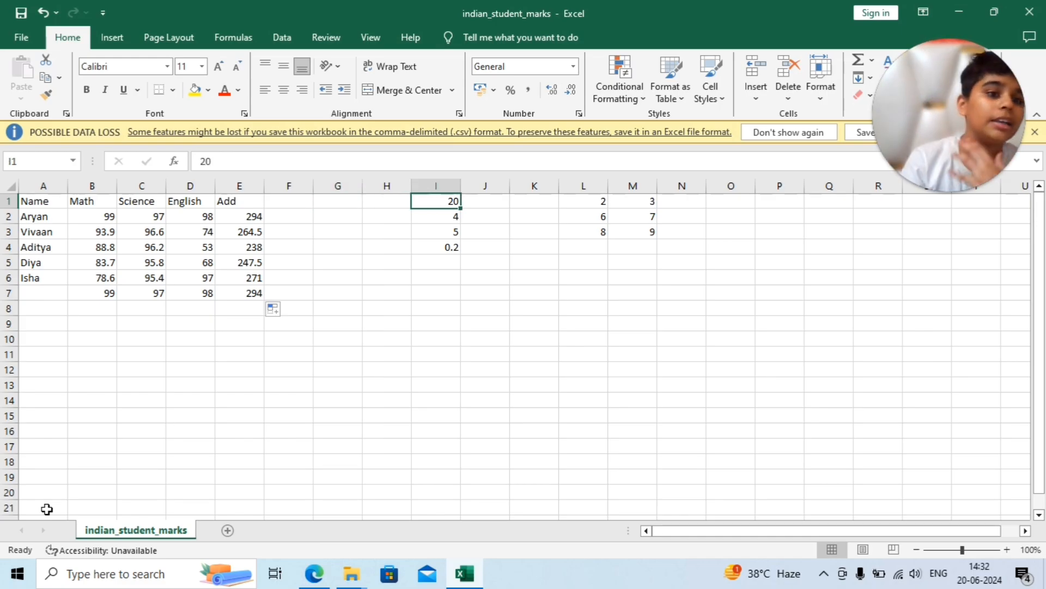
key("ctrl+Right")
key("ctrl+Right")
key("ctrl+Right")
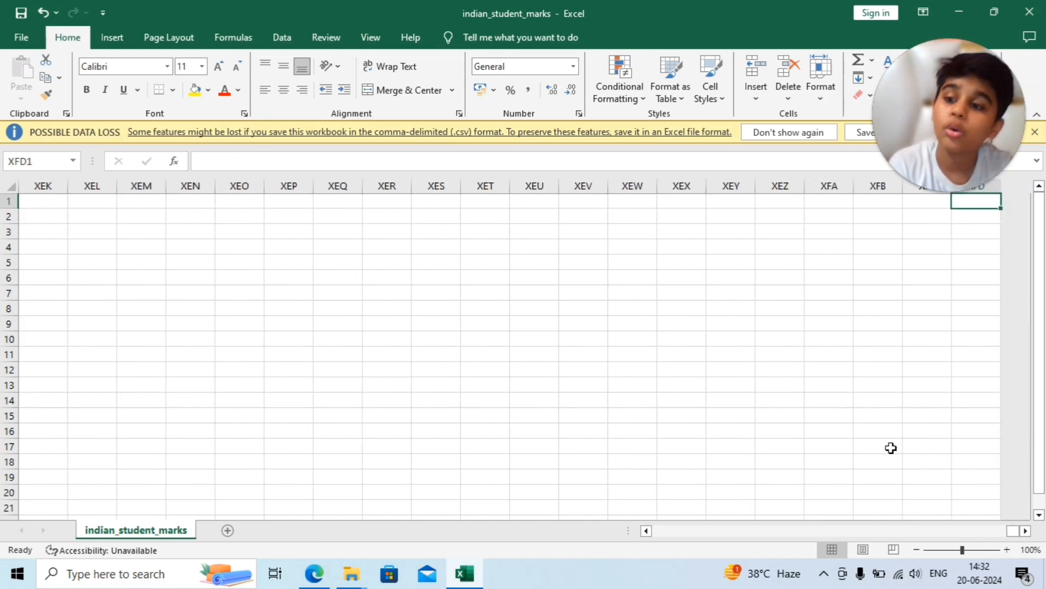
key("ctrl+Down")
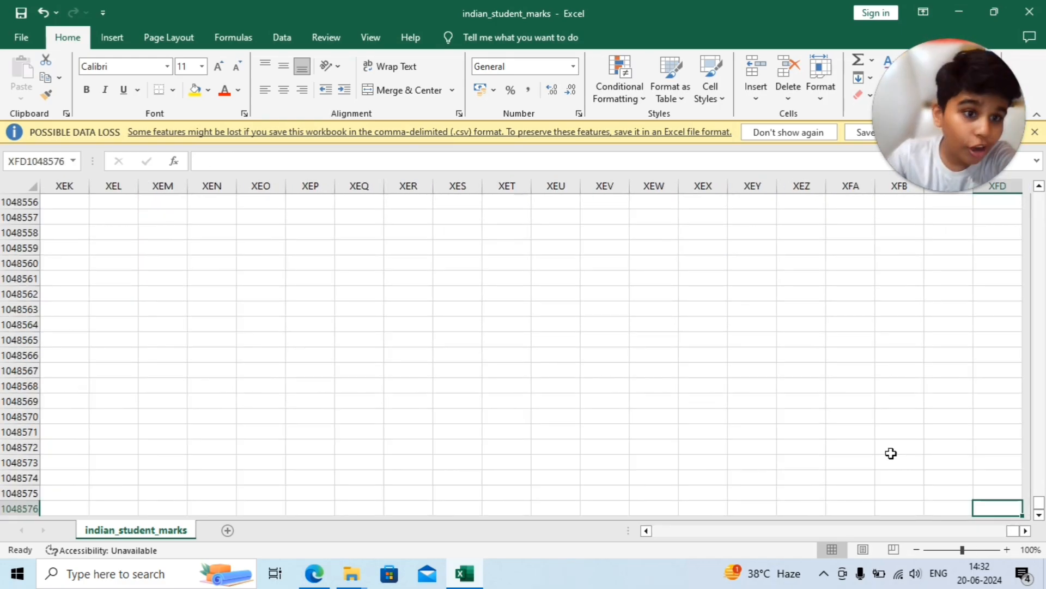
- Add a new worksheet after indian_student_marks and delete it
left_click(228, 529)
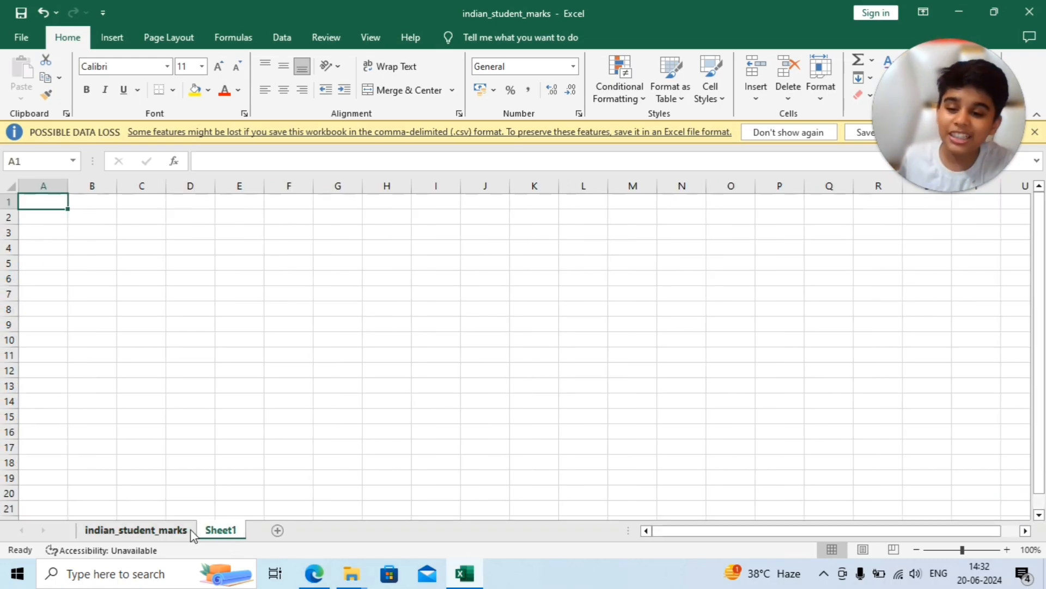
right_click(224, 531)
left_click(264, 370)
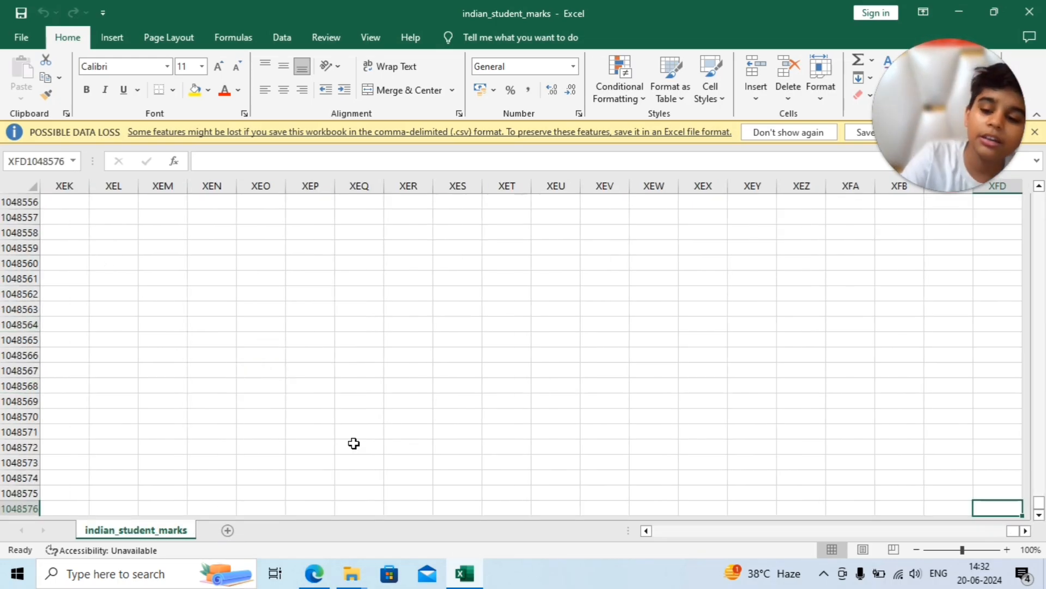
- Return to the marks data, switch to the PDF notes in Edge and highlight the AVERAGE function heading and formula
key("ctrl+Left")
key("ctrl+Up")
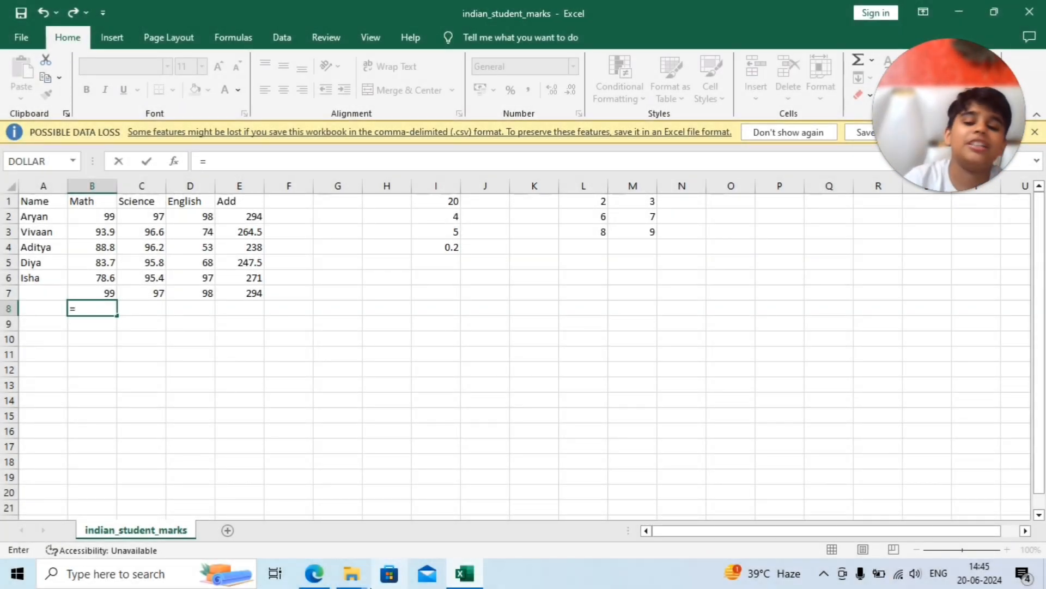
mouse_move(349, 575)
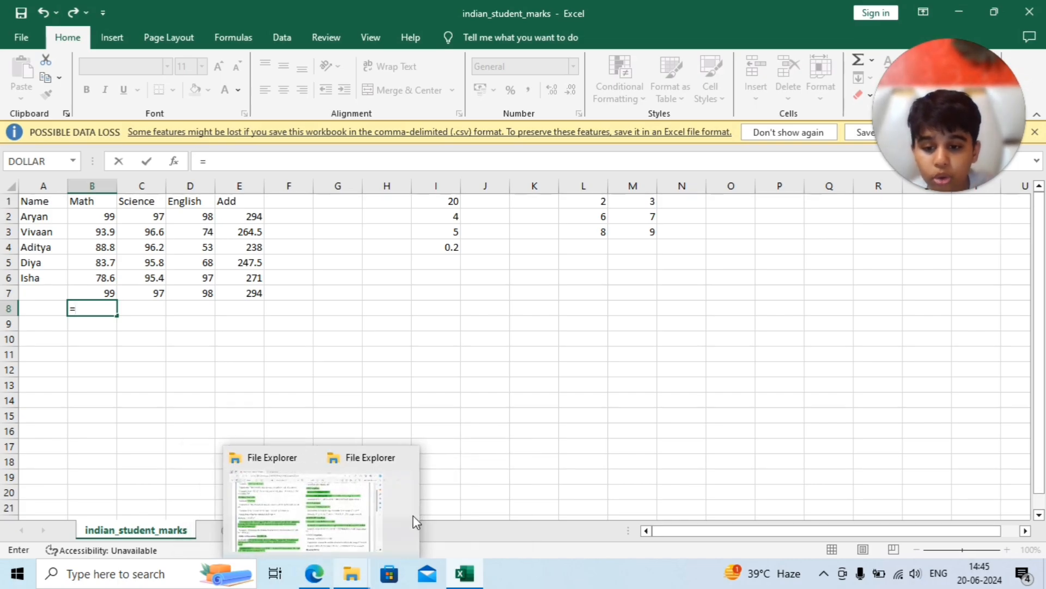
left_click(314, 531)
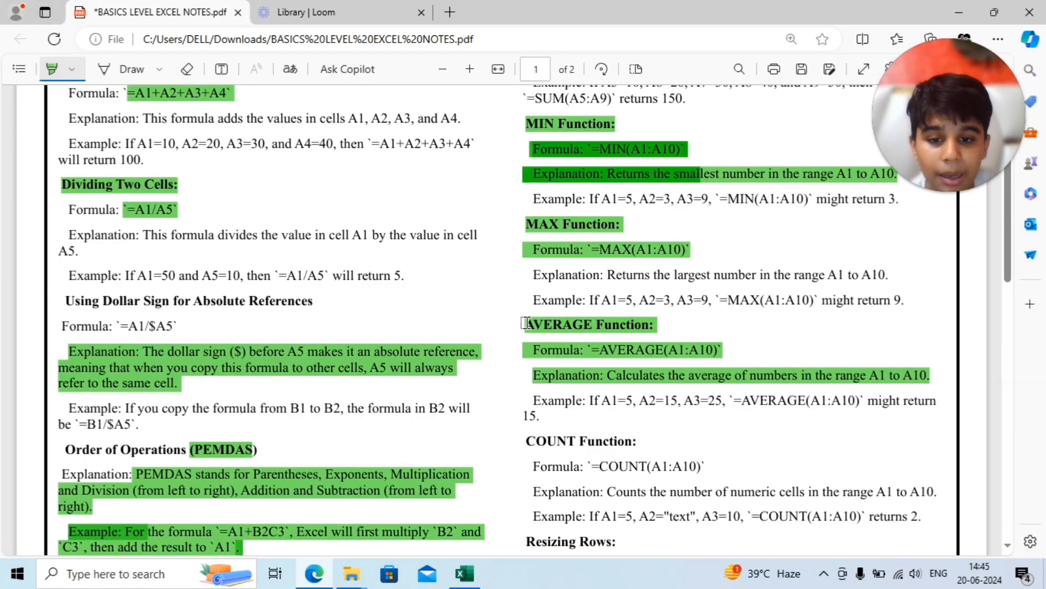
left_click_drag(526, 323, 666, 325)
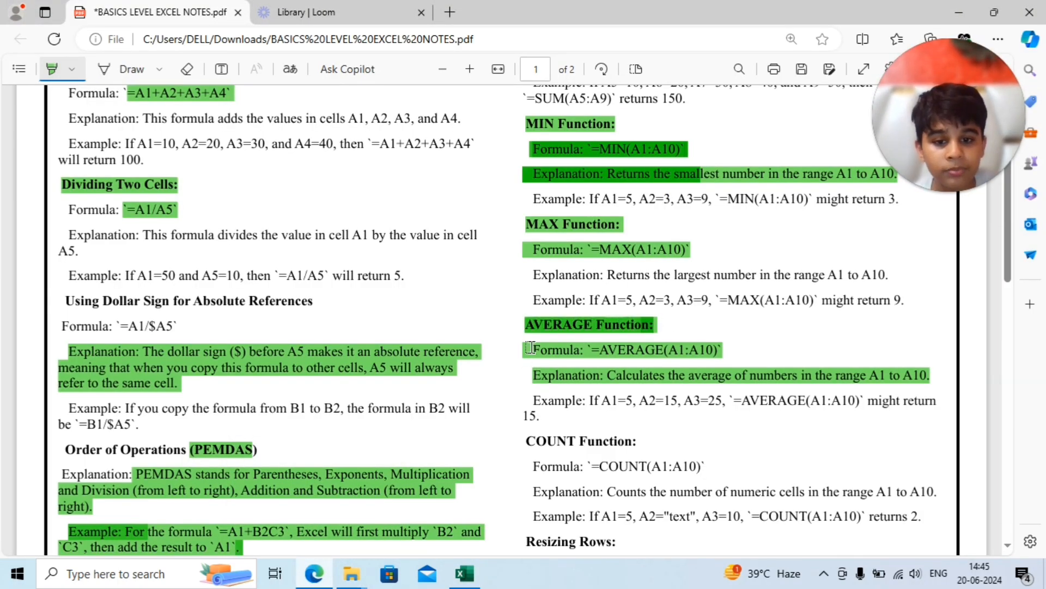
mouse_move(524, 349)
left_mouse_down()
mouse_move(725, 373)
mouse_move(729, 360)
left_mouse_up()
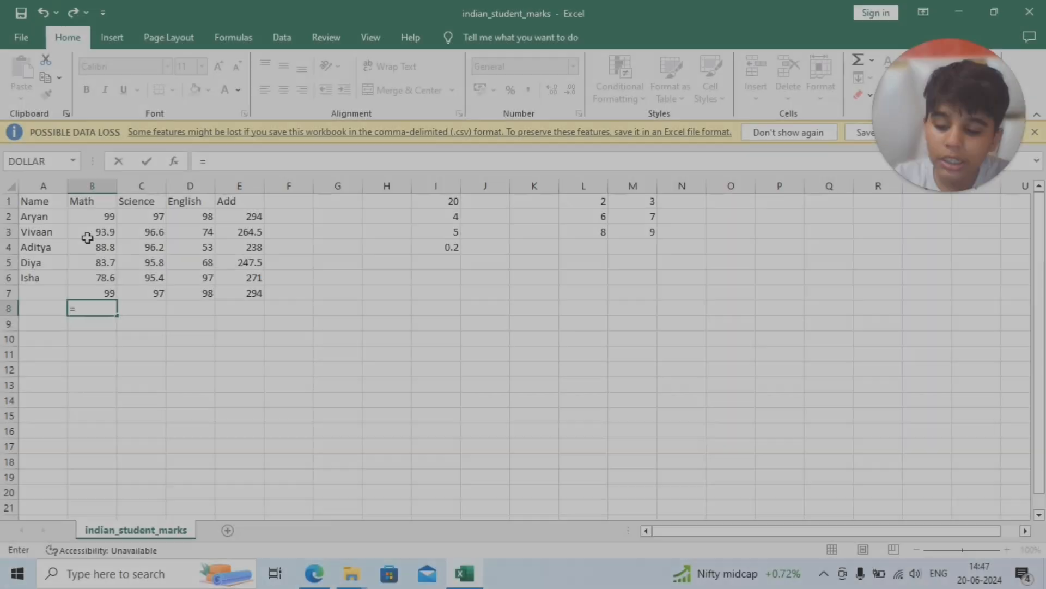
- Enter =AVERAGE(B2:B6) in cell B8 of the indian_student_marks worksheet in Excel
type("AVE")
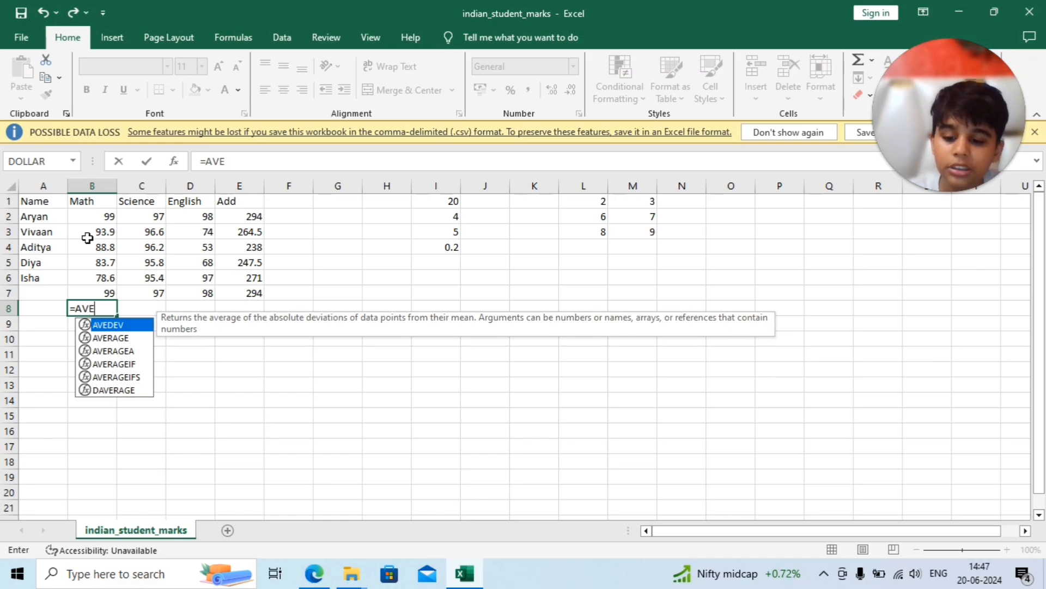
type("RAGE(")
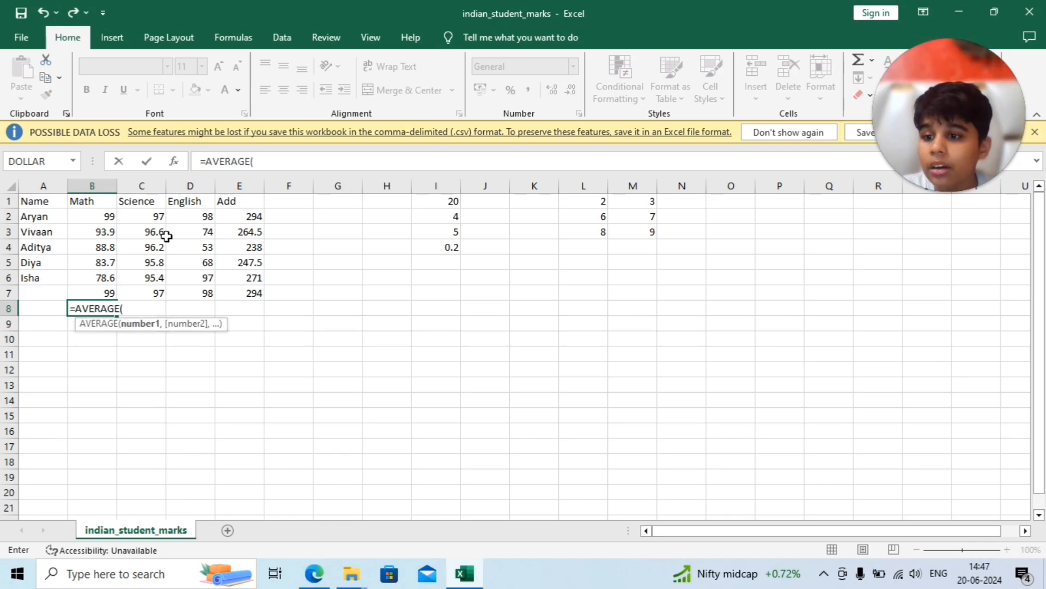
left_click(108, 216)
left_click_drag(123, 243, 116, 280)
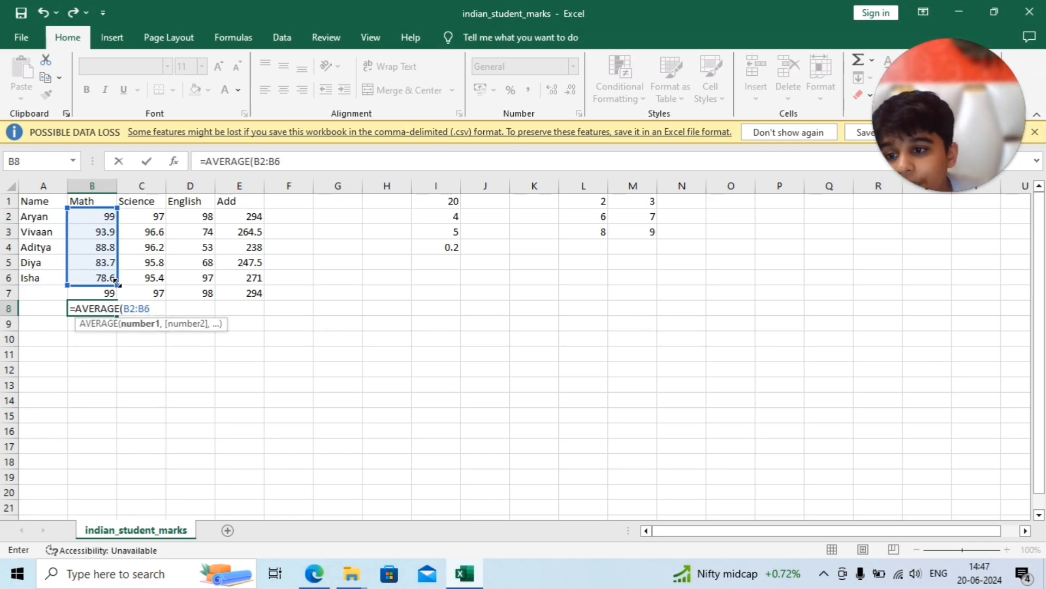
type(")")
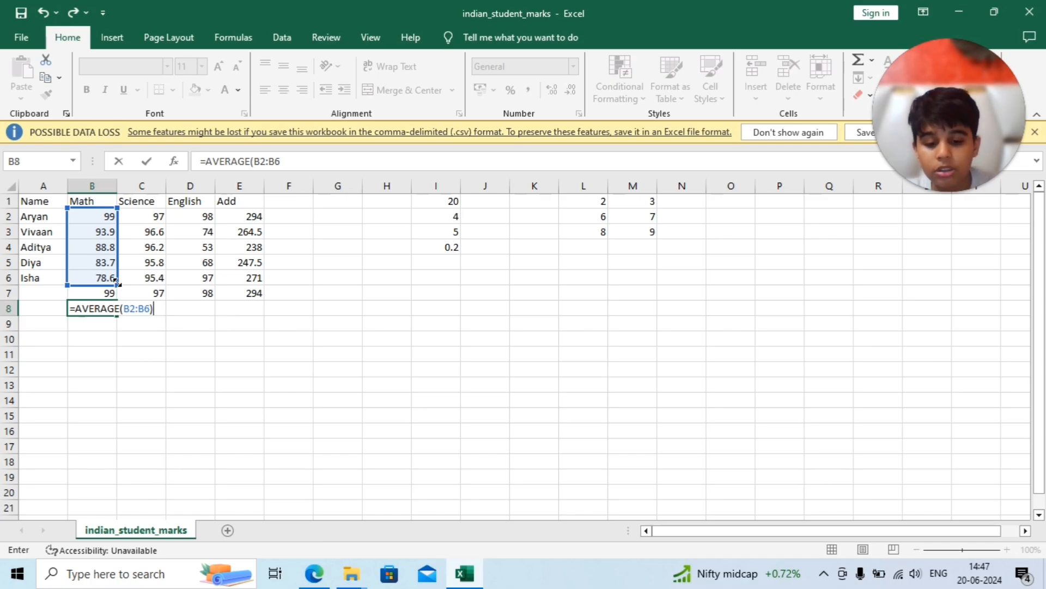
key("Return")
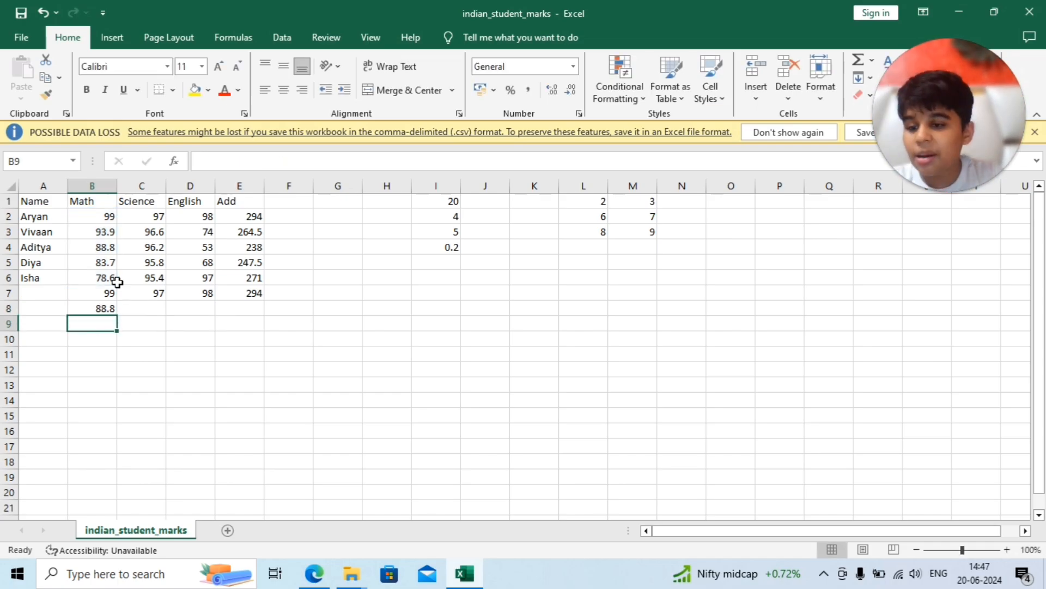
- Fill the AVERAGE formula from cell B8 across to E8
left_click(89, 307)
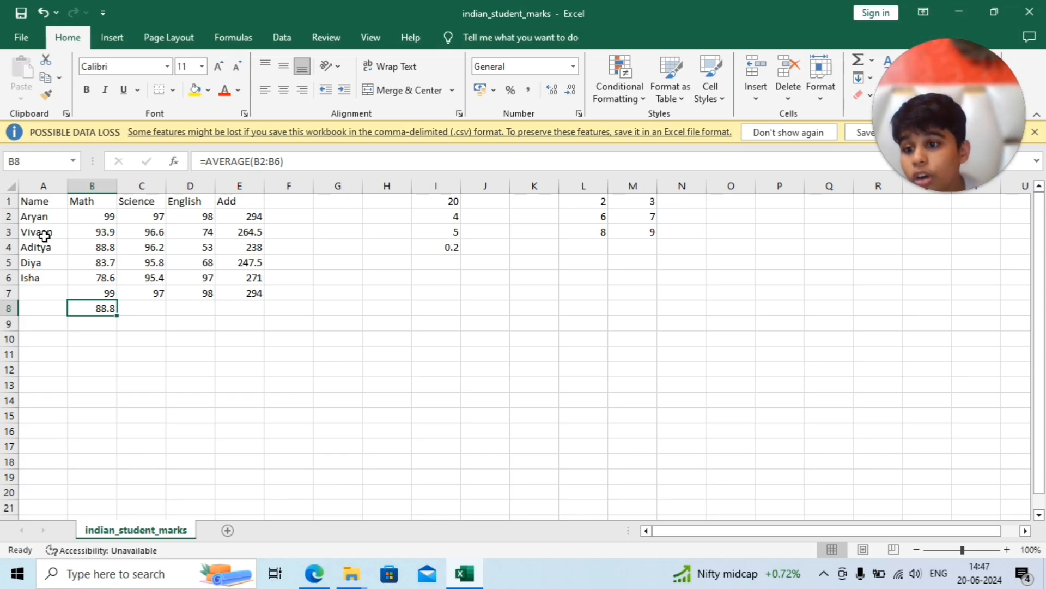
left_click(115, 317)
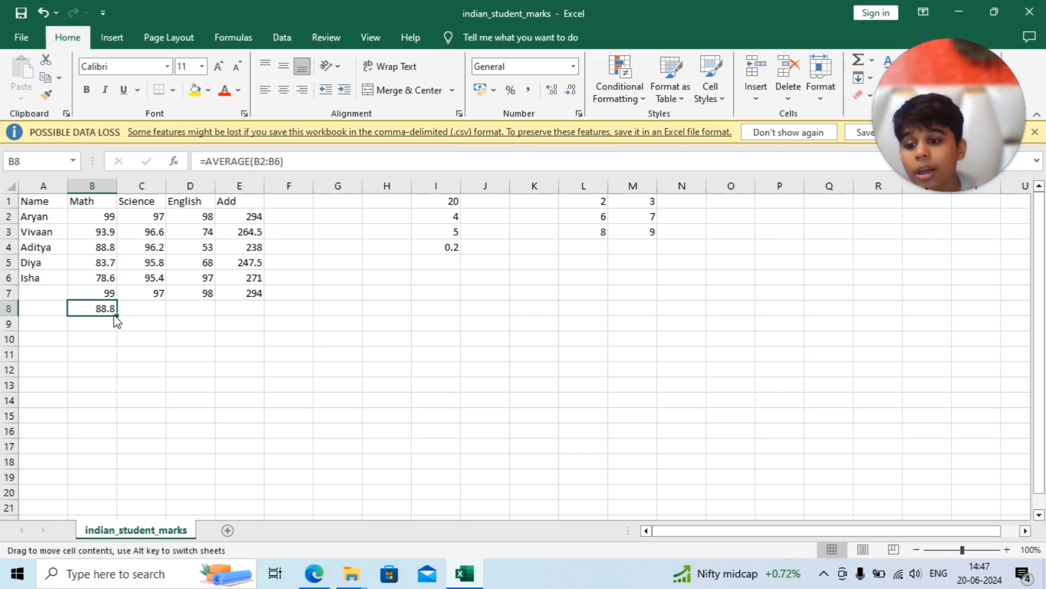
left_click_drag(116, 315, 273, 306)
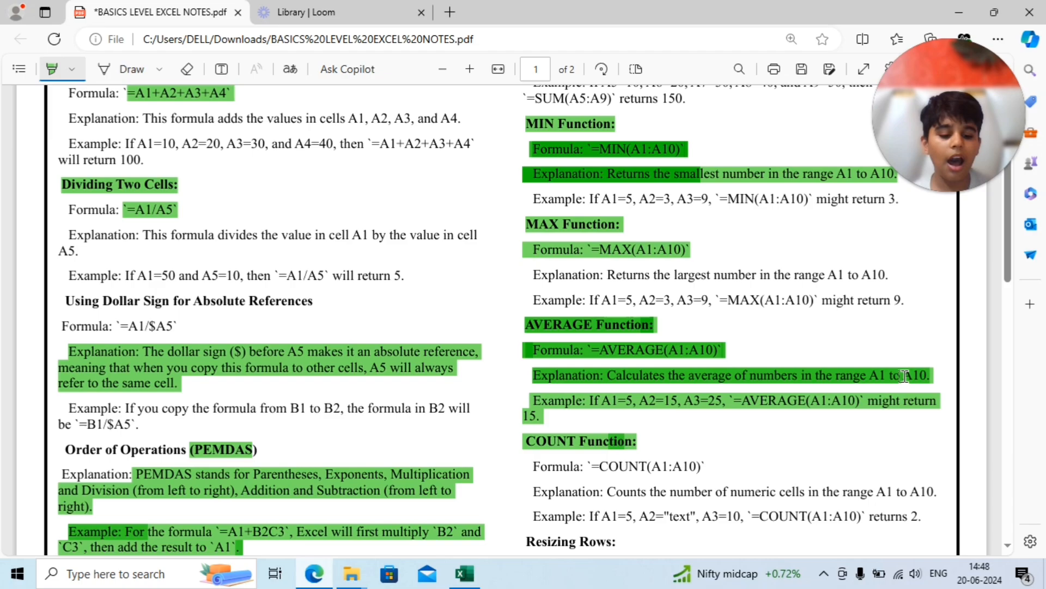
- Highlight the COUNT function's formula, explanation and example in the PDF notes
scroll(569, 428, "down", 3)
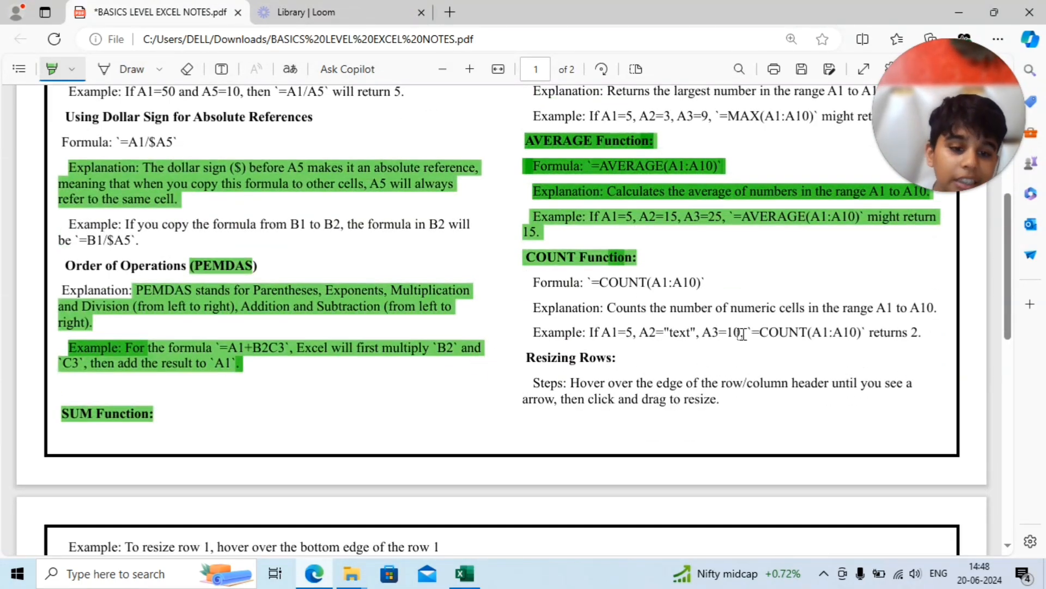
left_click_drag(531, 279, 730, 412)
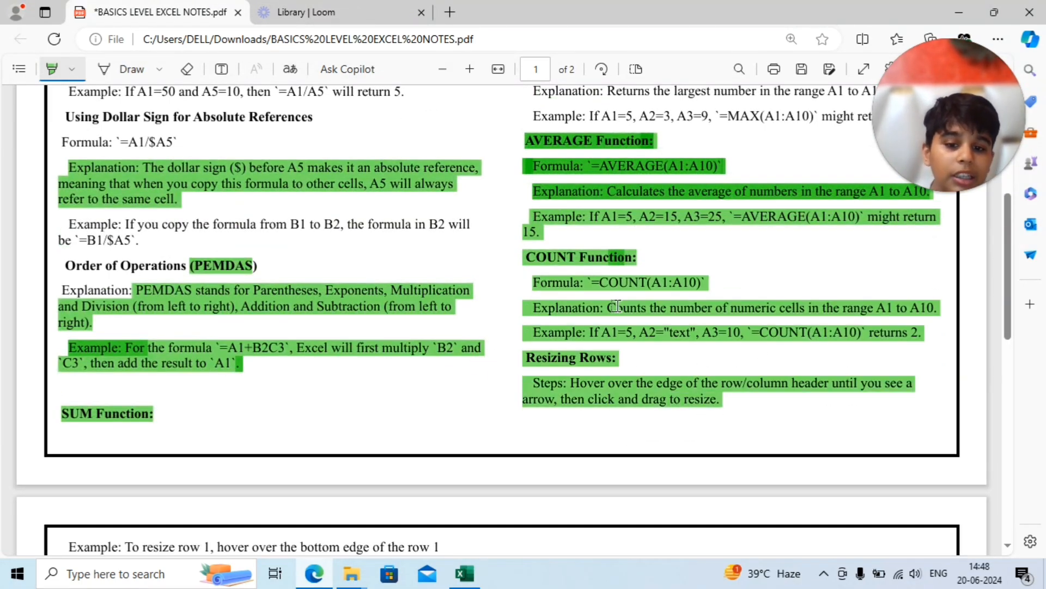
left_click_drag(616, 306, 949, 360)
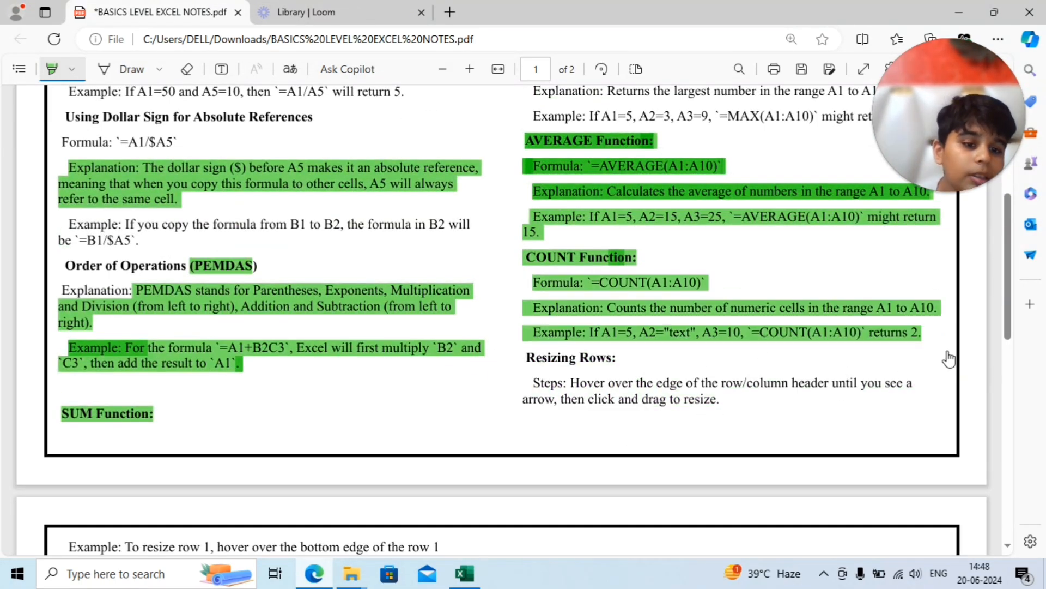
- Switch to Excel and enter =COUNT(B2:B6) in cell B9
left_click(469, 577)
left_click(91, 328)
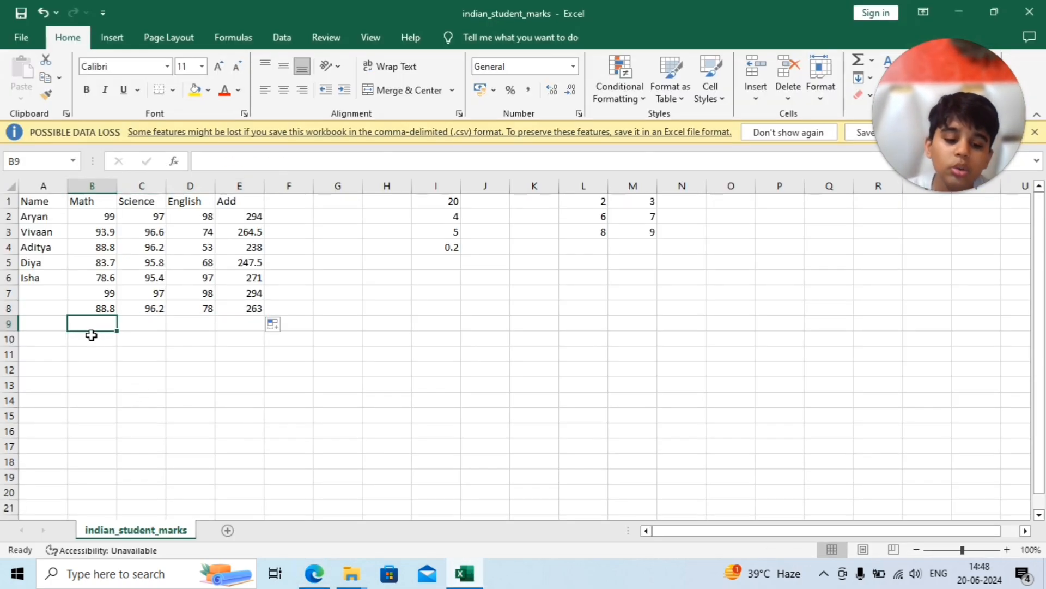
type("=COUNT")
double_click(92, 340)
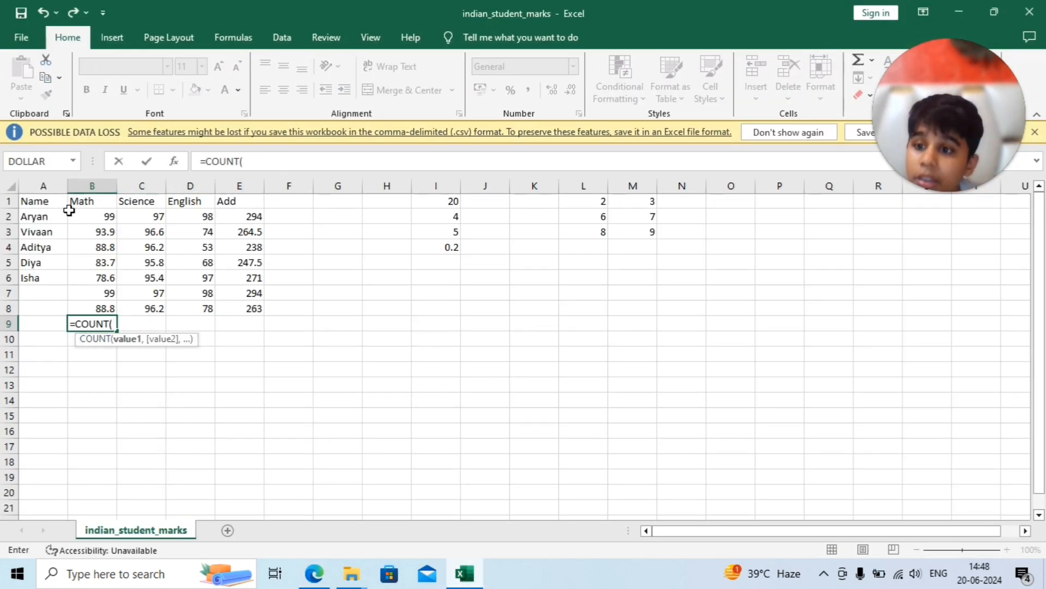
left_click_drag(103, 217, 117, 285)
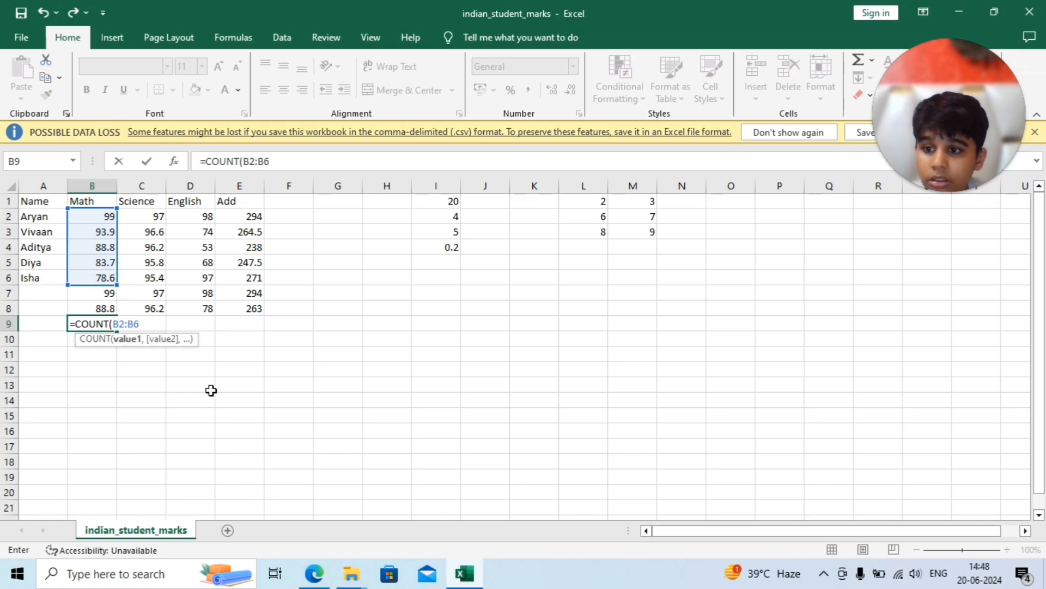
type(")")
key("Return")
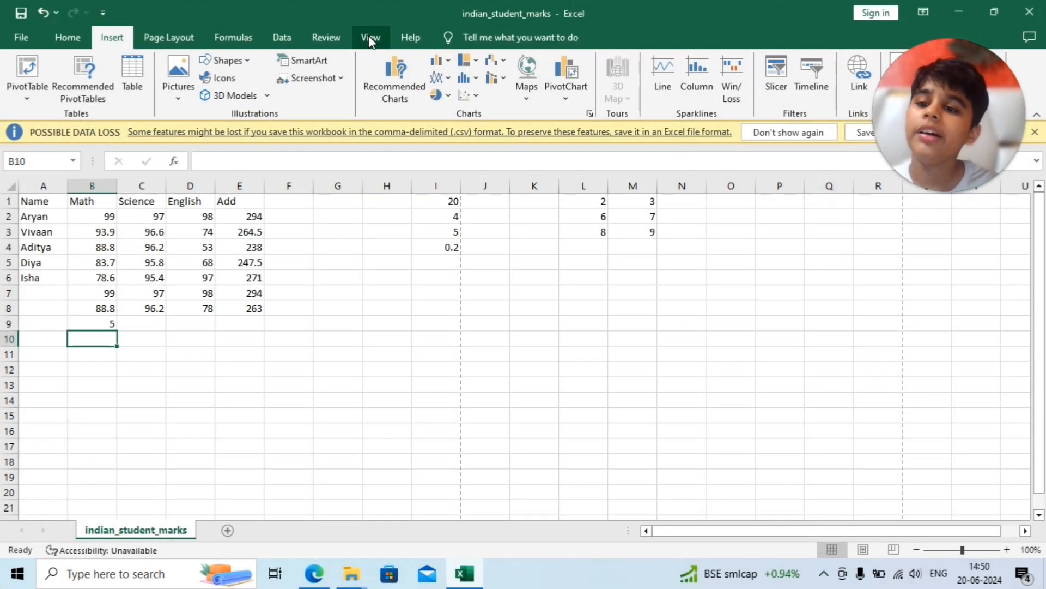
- Show the worksheet in Page Layout view and enter "fhgjf" in the centre header section
left_click(369, 37)
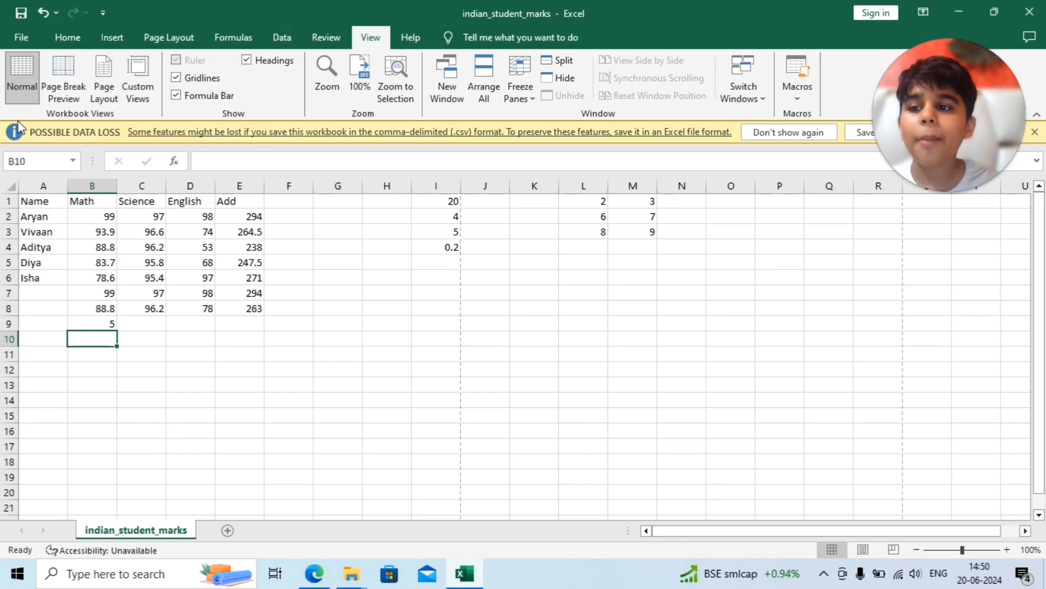
left_click(93, 99)
left_click(374, 270)
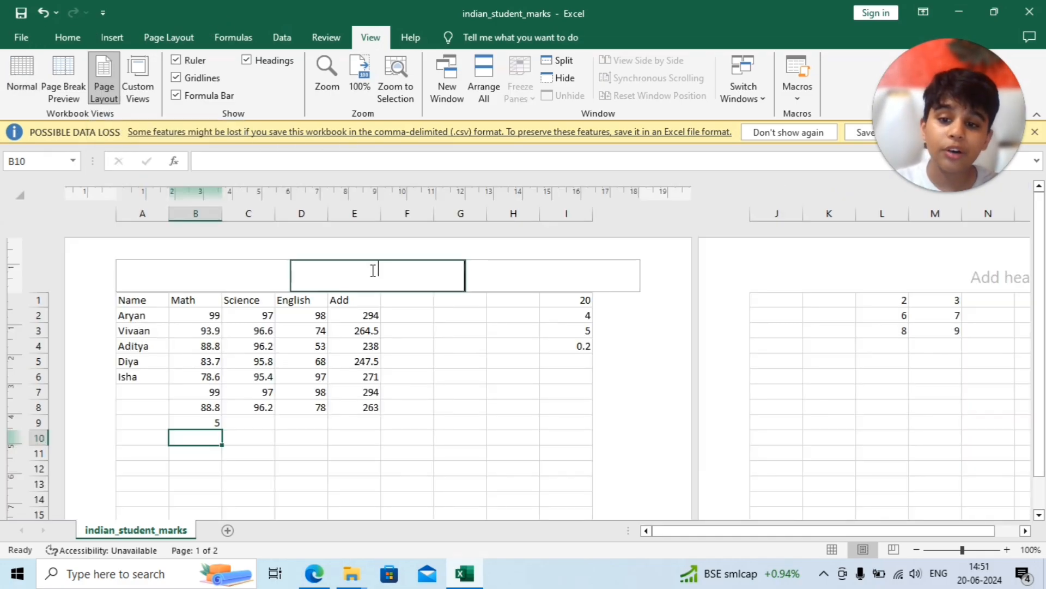
type("fhgjf")
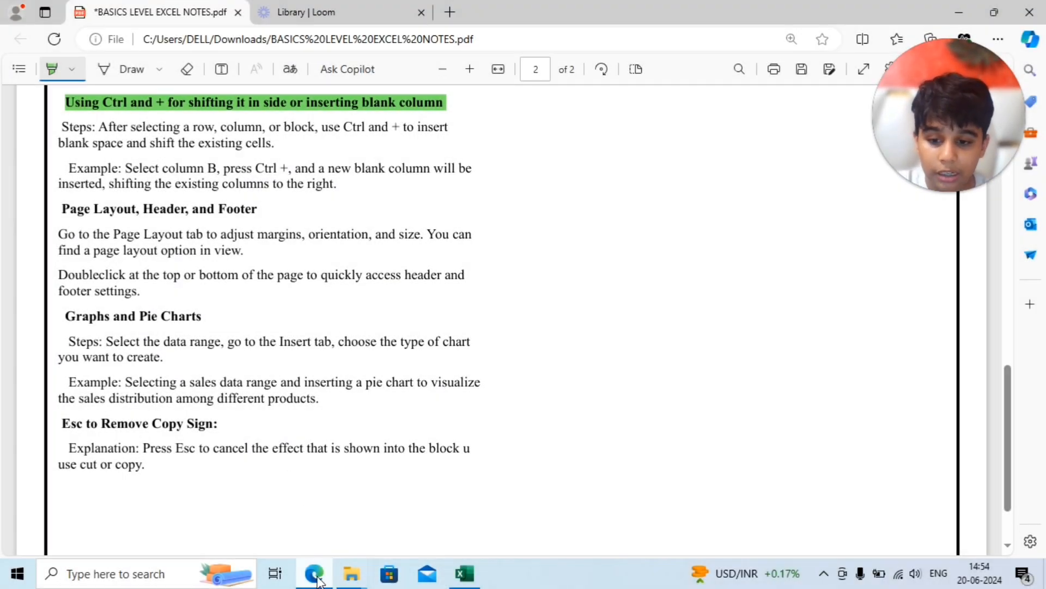
- Switch back to the Excel worksheet and clear the COUNT formula from cell B9
left_click(351, 574)
left_click(465, 578)
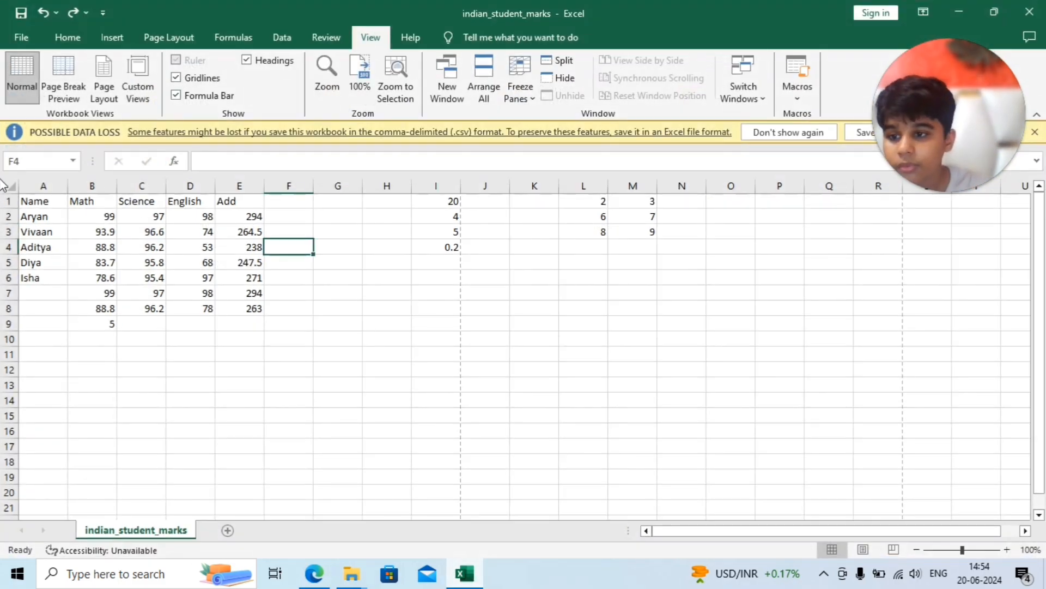
left_click(26, 200)
left_click_drag(25, 199, 254, 322)
left_click(109, 322)
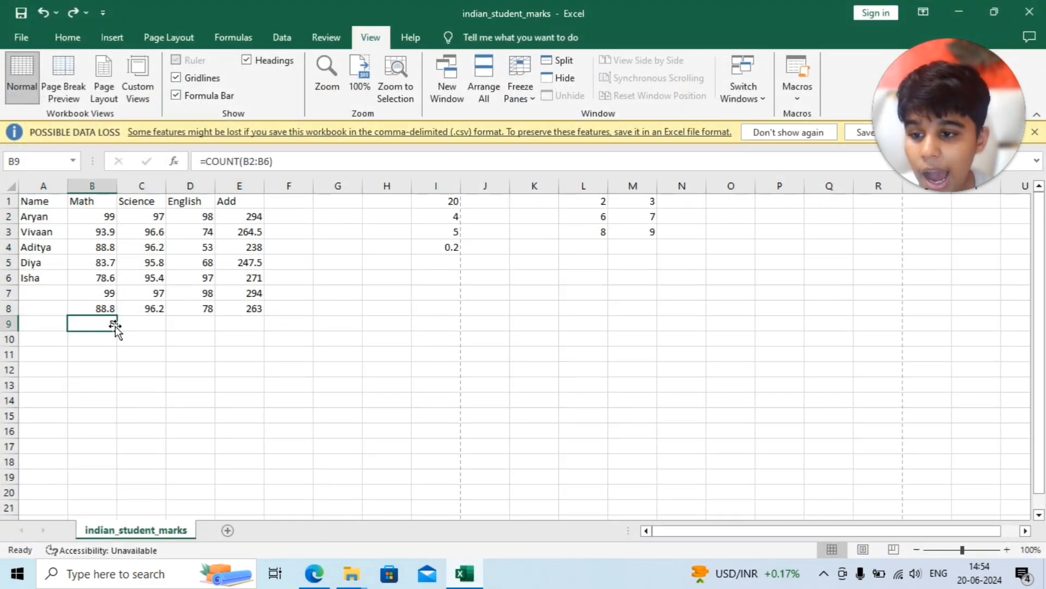
key("BackSpace")
- Insert entire blank columns at the A1:E8 block, shifting the marks data over, and undo the insertion
left_click_drag(28, 201, 253, 309)
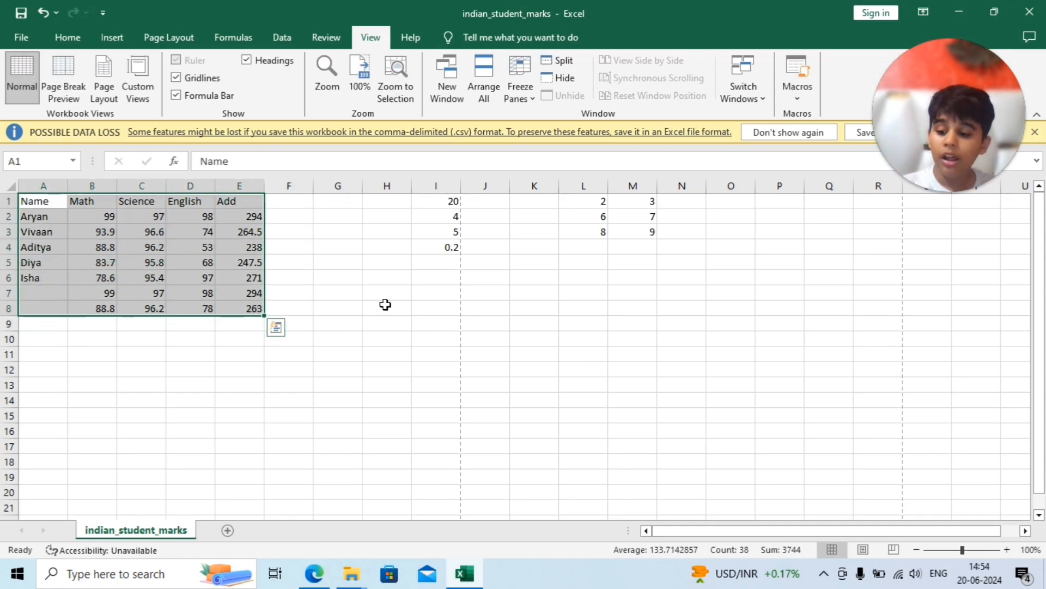
key("ctrl+shift+plus")
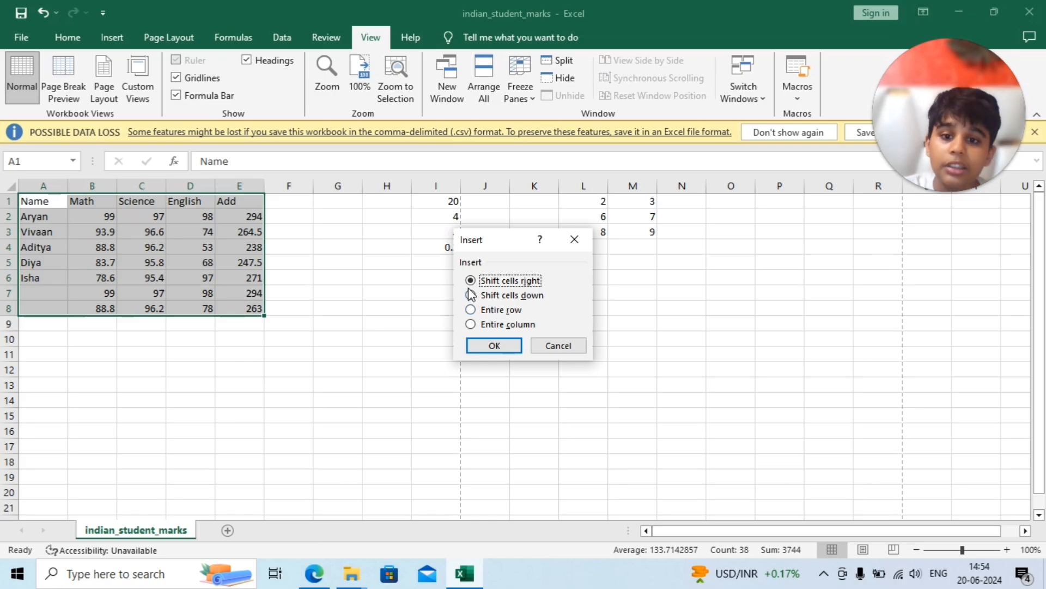
left_click(470, 324)
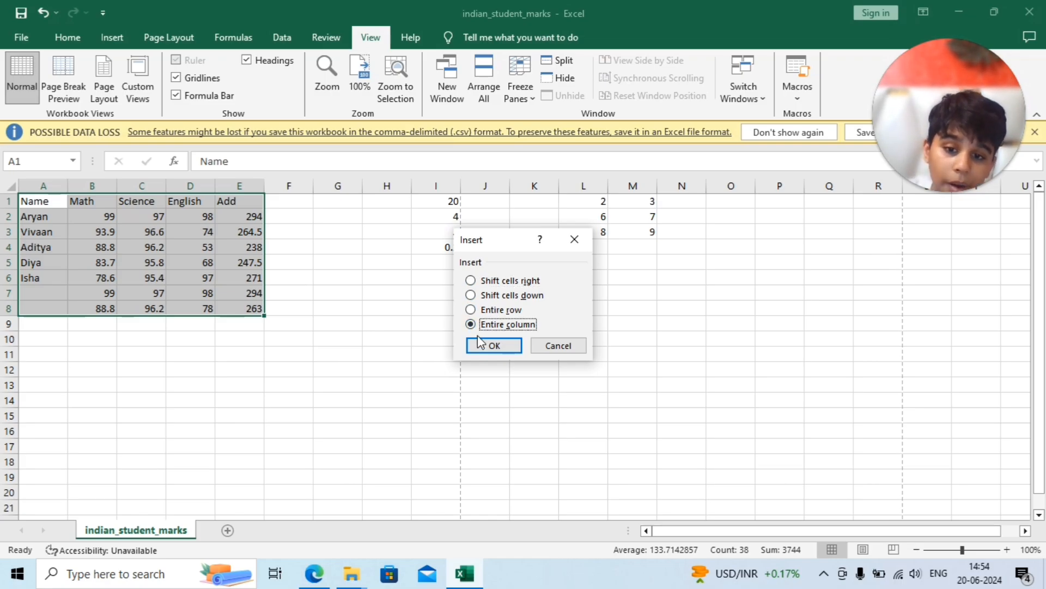
left_click(479, 340)
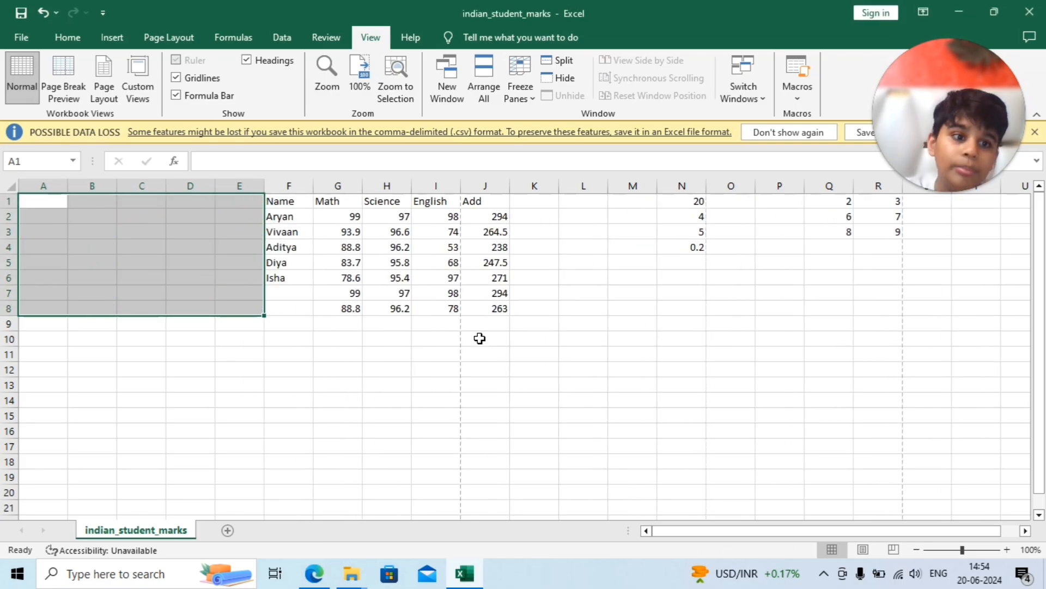
key("ctrl+z")
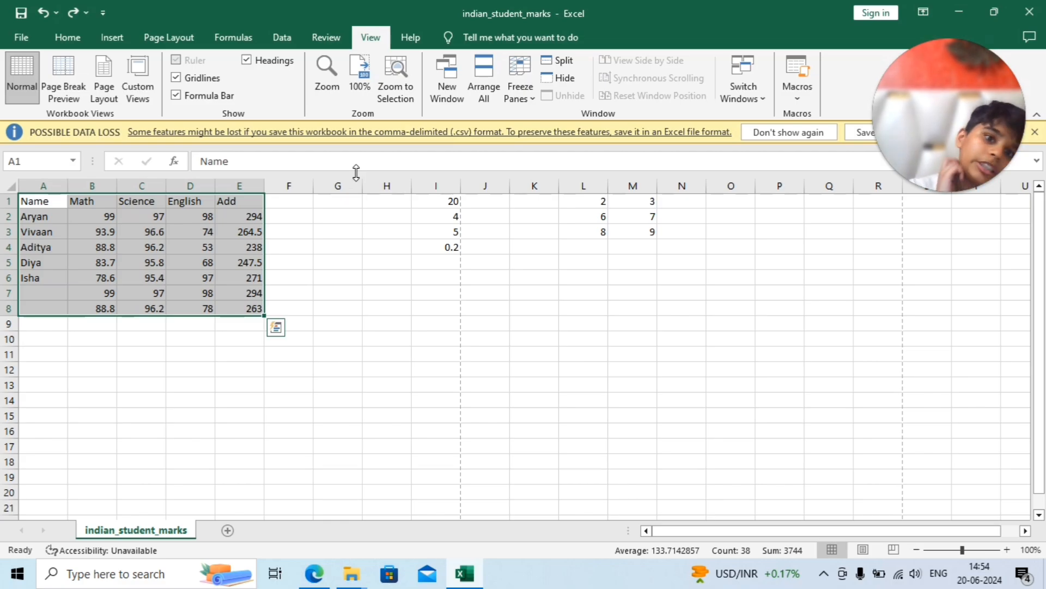
- Switch to the PDF notes and highlight the "Page Layout, Header, and Footer" and "Graphs and Pie Charts" sections
left_click(301, 579)
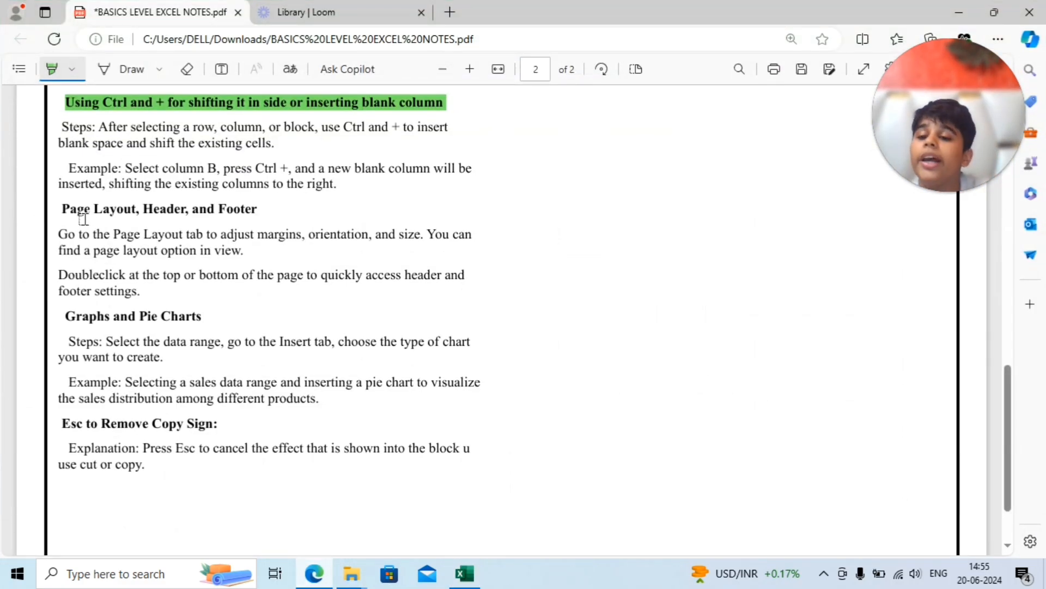
mouse_move(60, 212)
left_mouse_down()
mouse_move(174, 235)
mouse_move(267, 235)
mouse_move(227, 214)
left_mouse_up()
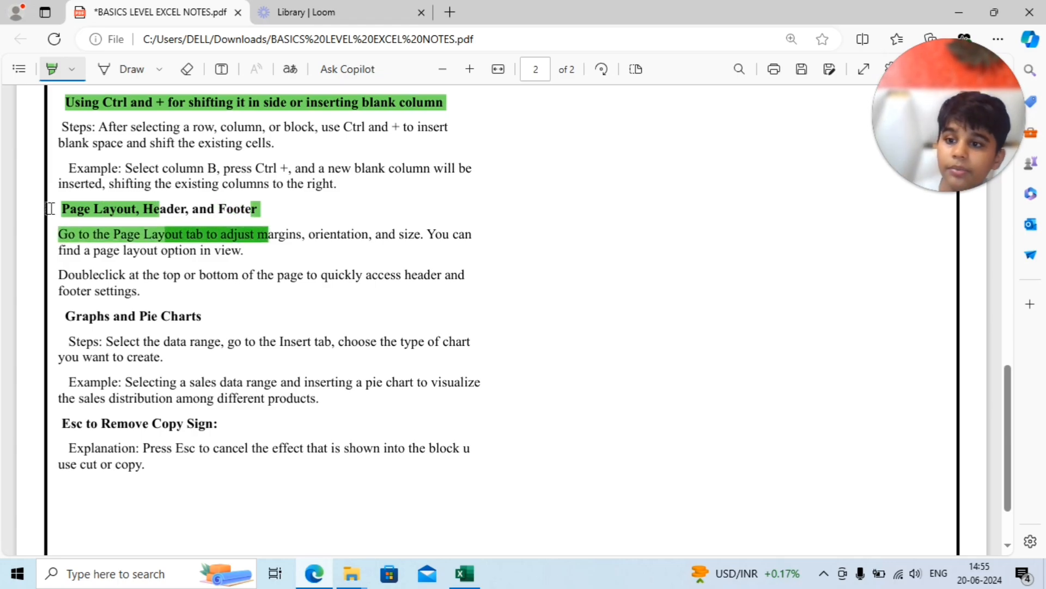
mouse_move(50, 209)
left_mouse_down()
mouse_move(258, 209)
mouse_move(355, 275)
mouse_move(268, 254)
mouse_move(250, 292)
mouse_move(157, 302)
mouse_move(141, 291)
left_mouse_up()
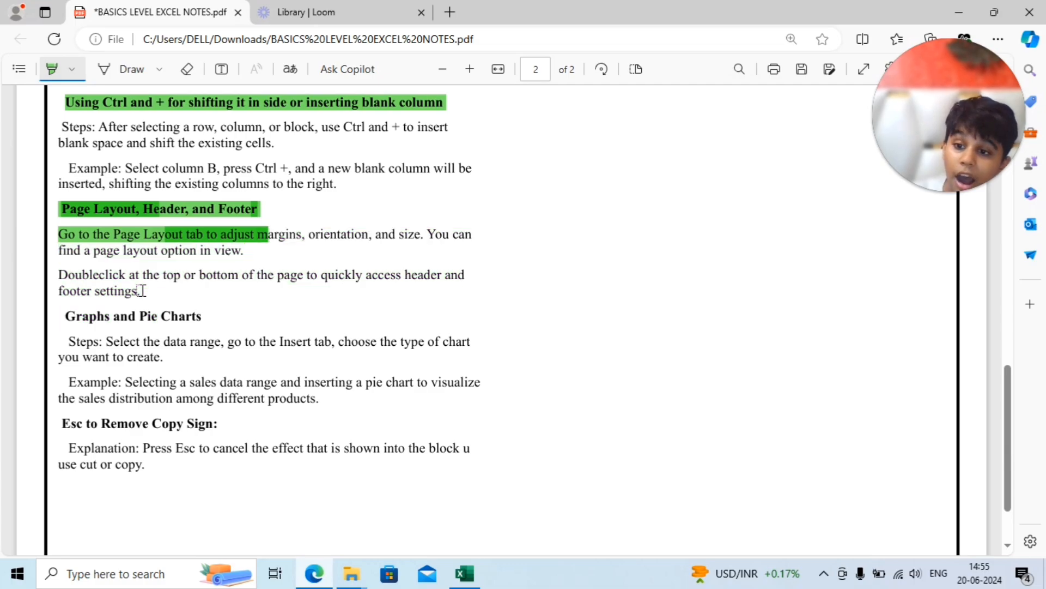
left_click_drag(71, 314, 241, 309)
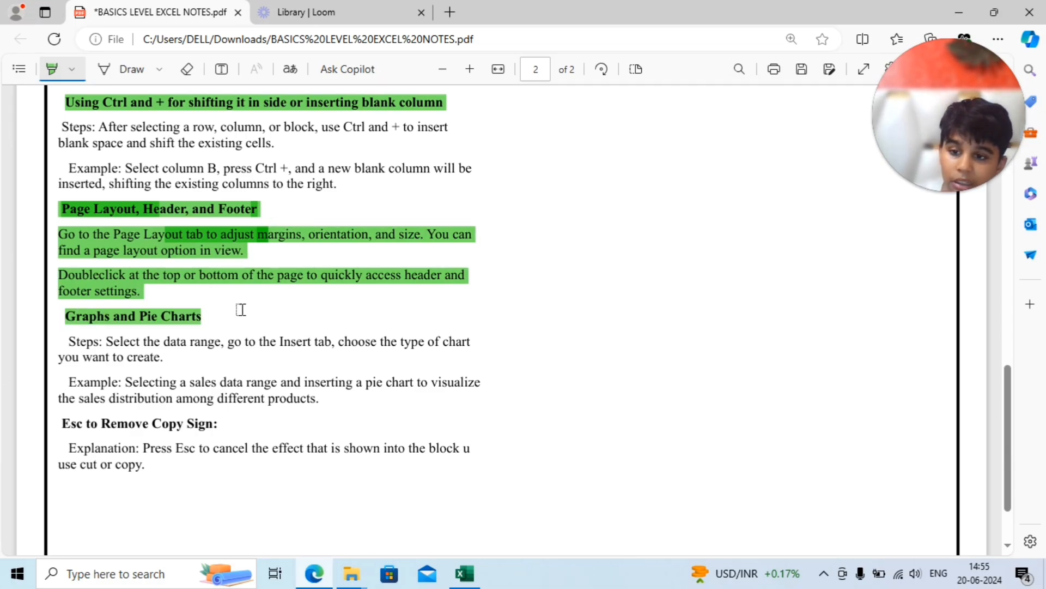
left_click_drag(68, 340, 319, 399)
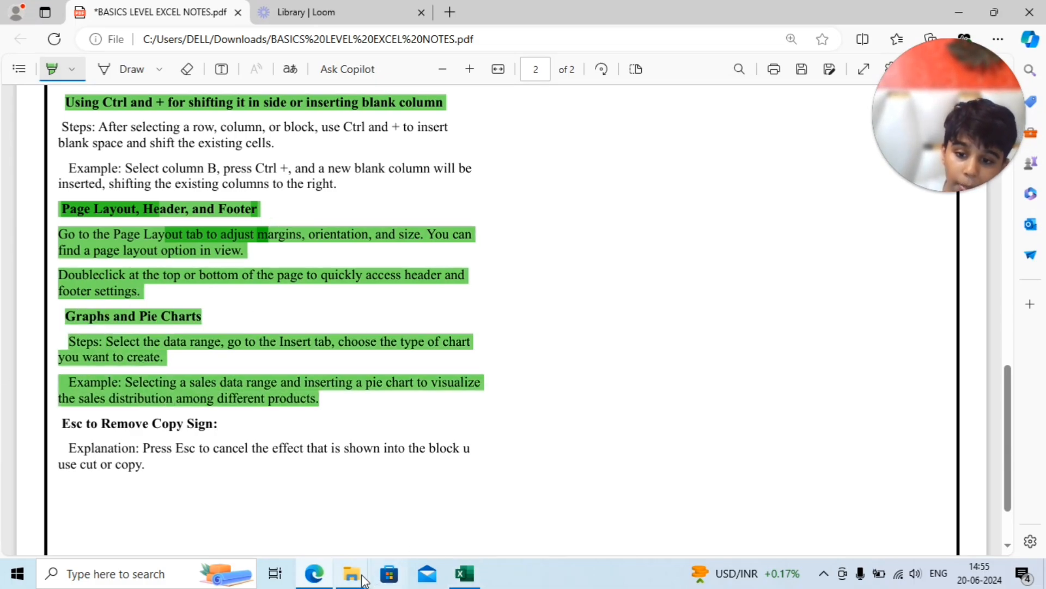
- Insert a 2-D pie chart of the Math marks in B1:B6, shrink it and place it beside the marks table
mouse_move(316, 580)
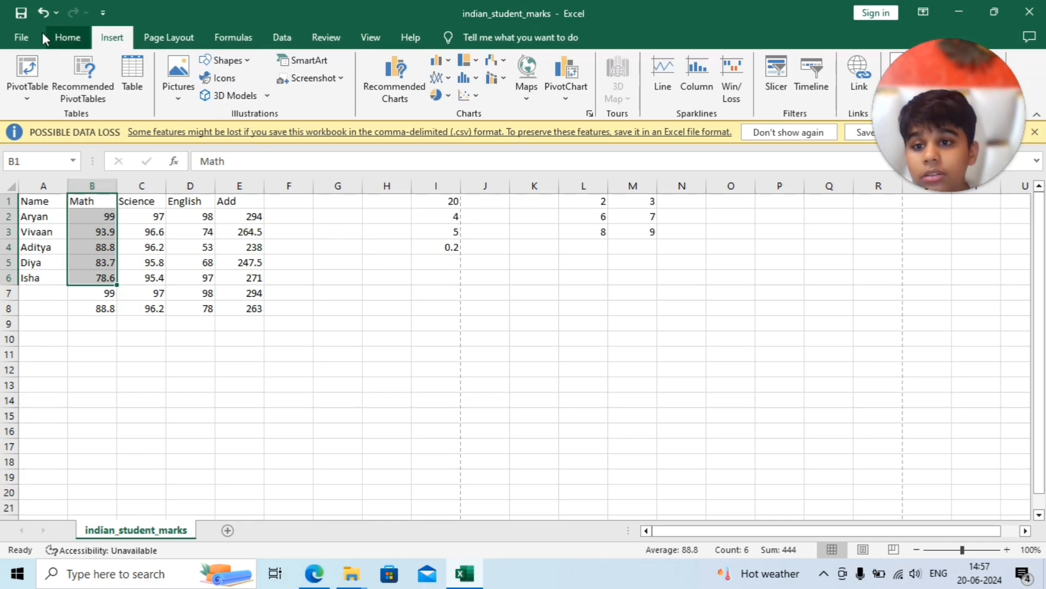
left_click(443, 96)
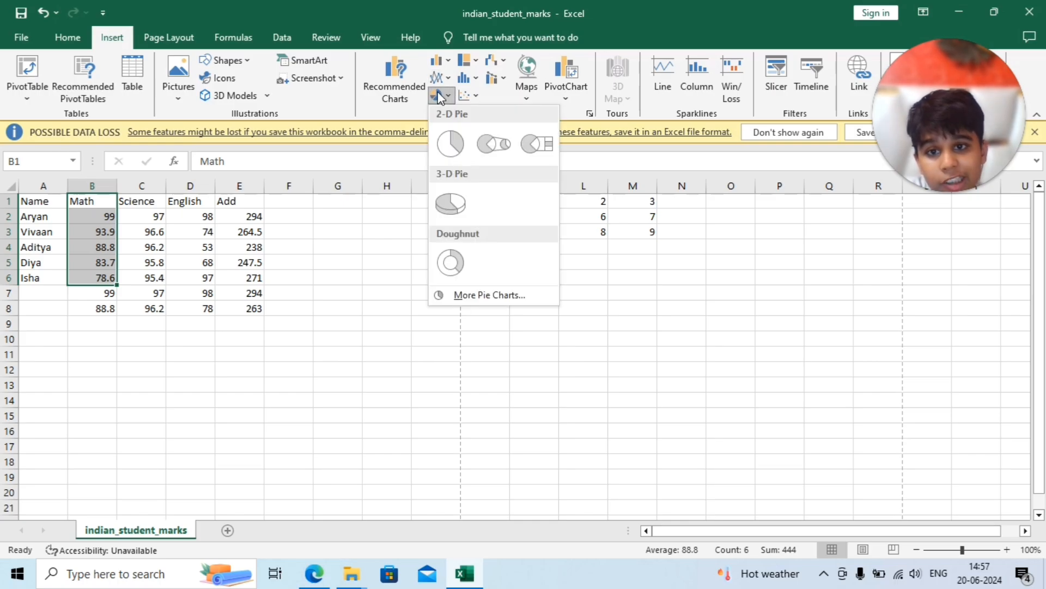
left_click(457, 143)
left_click_drag(518, 308, 506, 310)
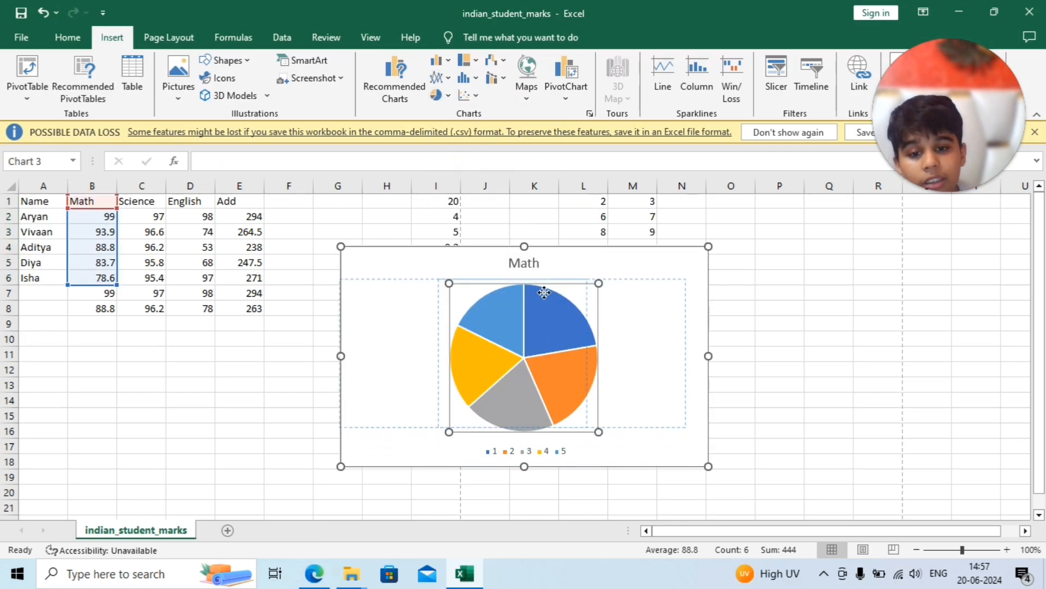
left_click_drag(470, 252, 417, 287)
left_click_drag(655, 282, 548, 370)
left_click_drag(467, 385, 437, 219)
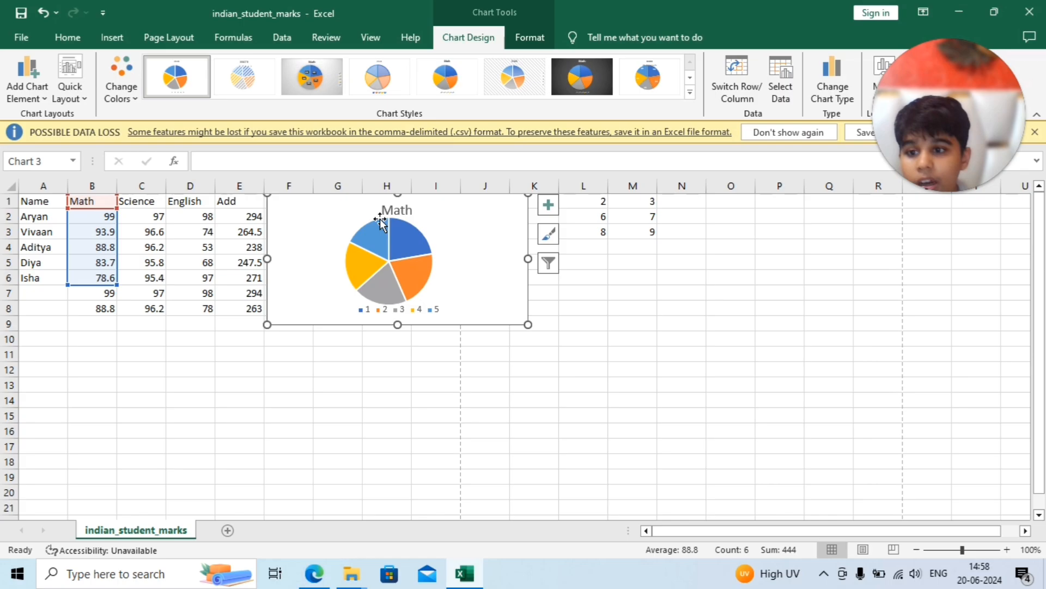
- Insert a 2-D pie chart of the Science marks in C1:C6 and shrink it below the Math chart
left_click(151, 204)
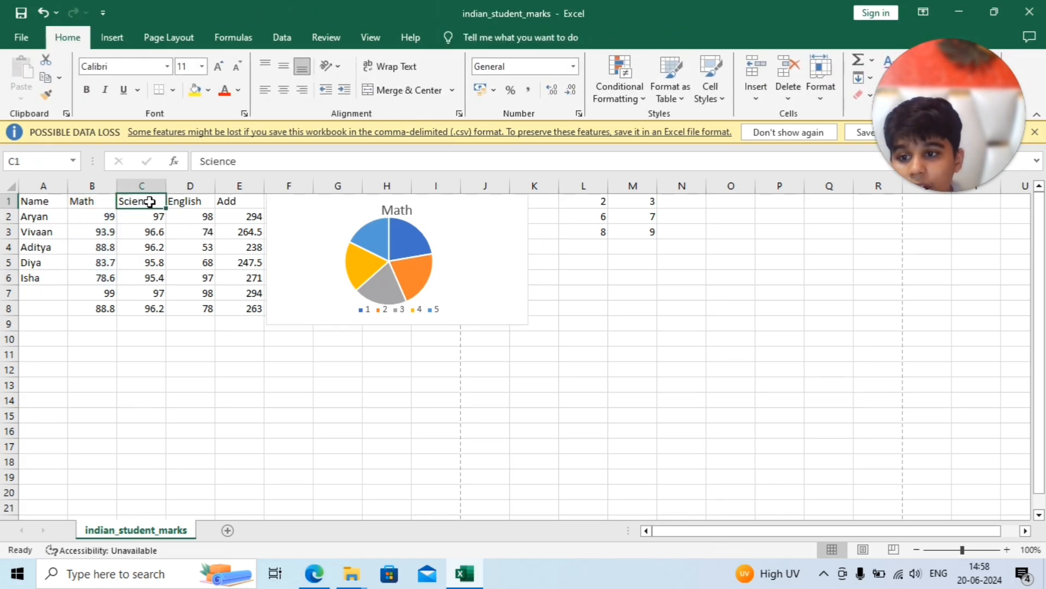
left_click_drag(152, 205, 157, 276)
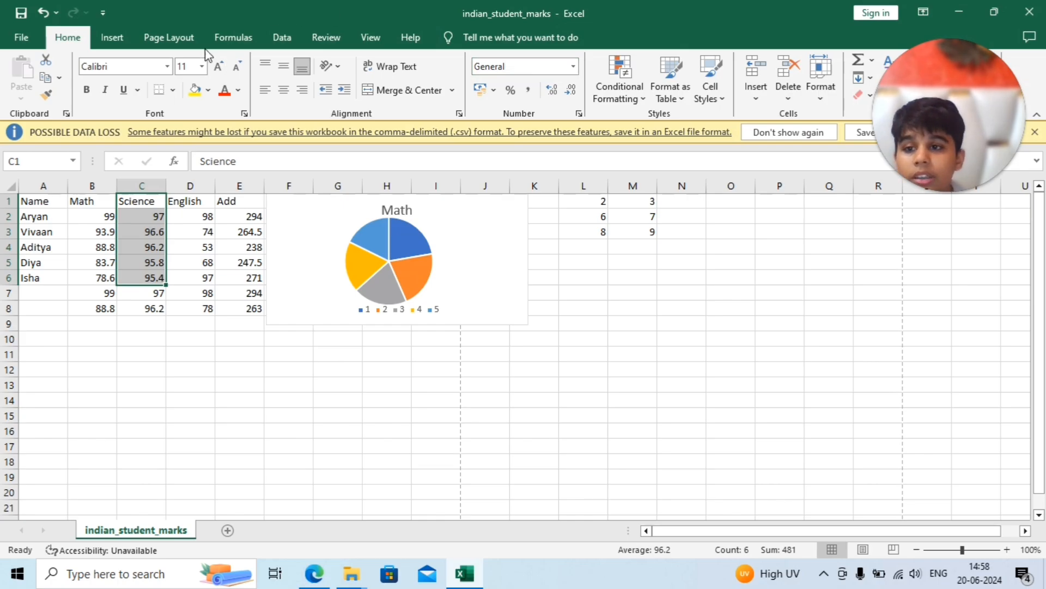
left_click(124, 41)
left_click(437, 93)
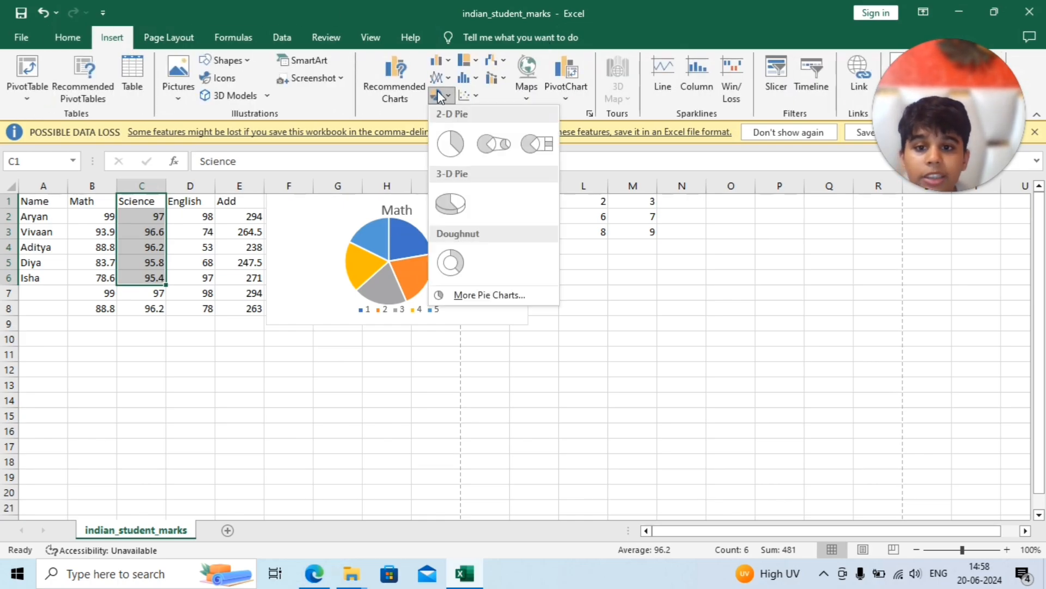
left_click(451, 143)
left_click_drag(708, 246, 591, 330)
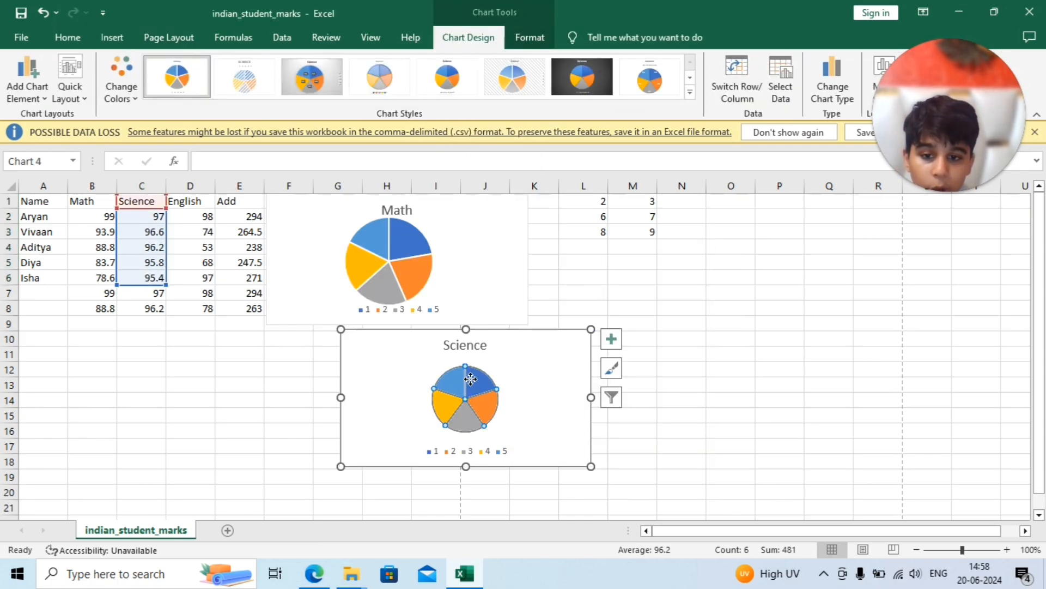
- Undo the accidental change to the Science pie's slices and move the whole chart beside the Math chart
left_click_drag(469, 392, 515, 376)
key("ctrl+z")
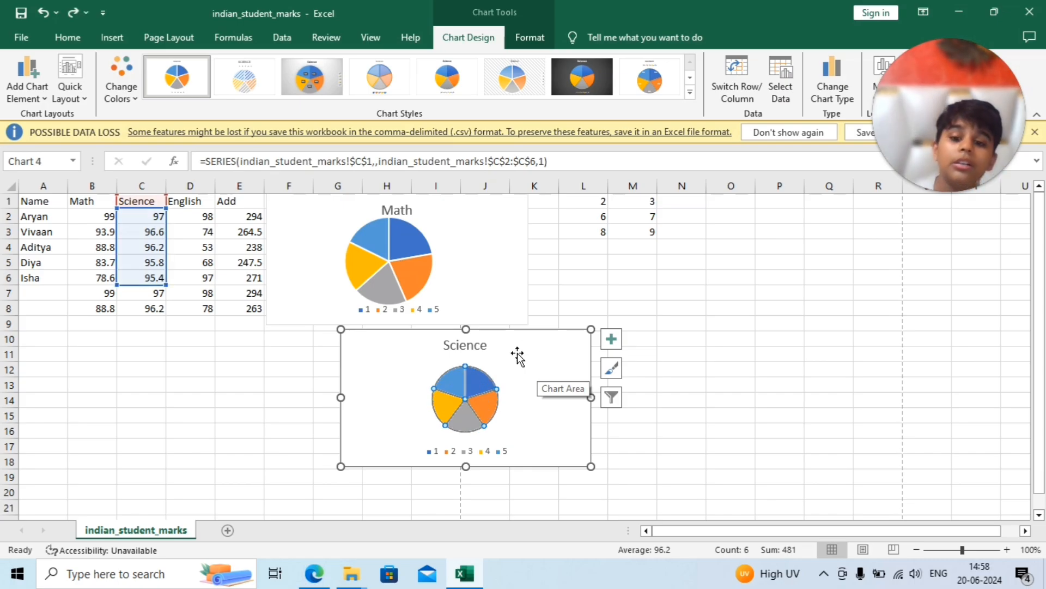
key("ctrl+z")
left_click_drag(831, 169, 708, 206)
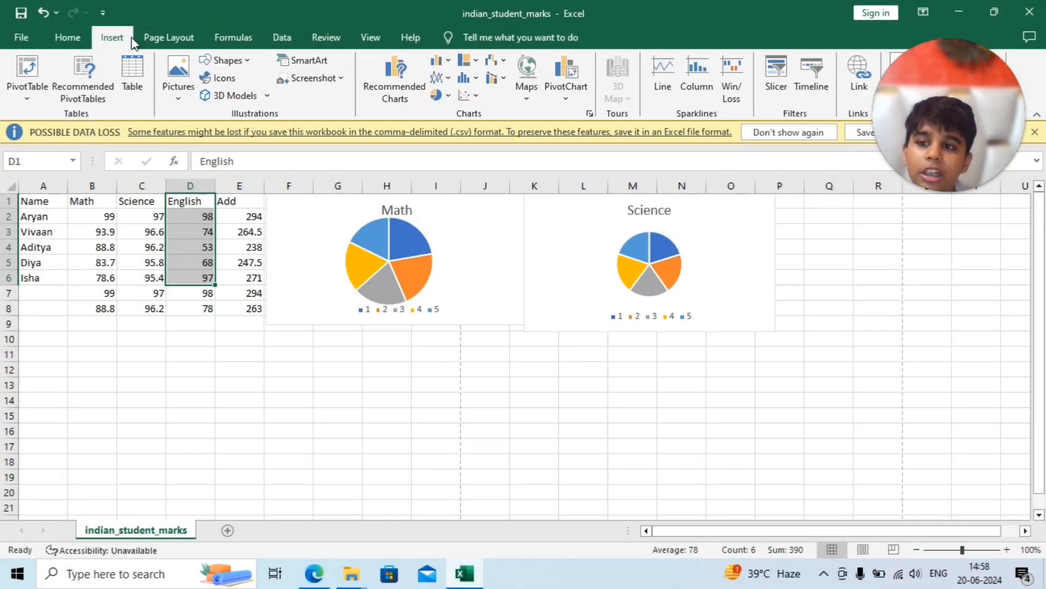
- Insert a 2-D pie chart of the English marks in D1:D6, shrink it and apply the dark-background chart style
left_click(441, 95)
left_click(453, 143)
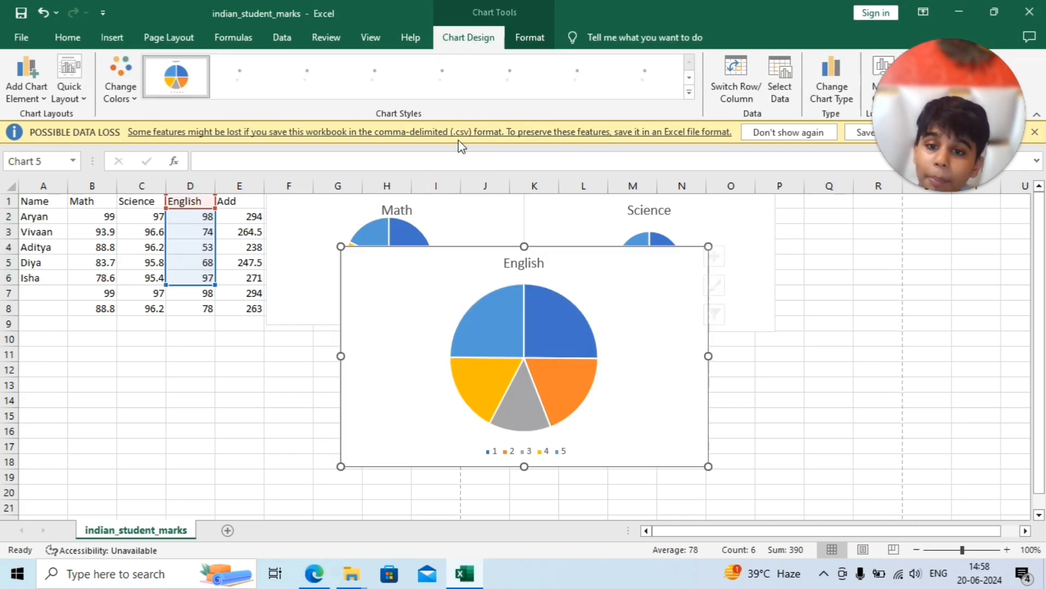
left_click_drag(709, 247, 584, 360)
left_click(577, 95)
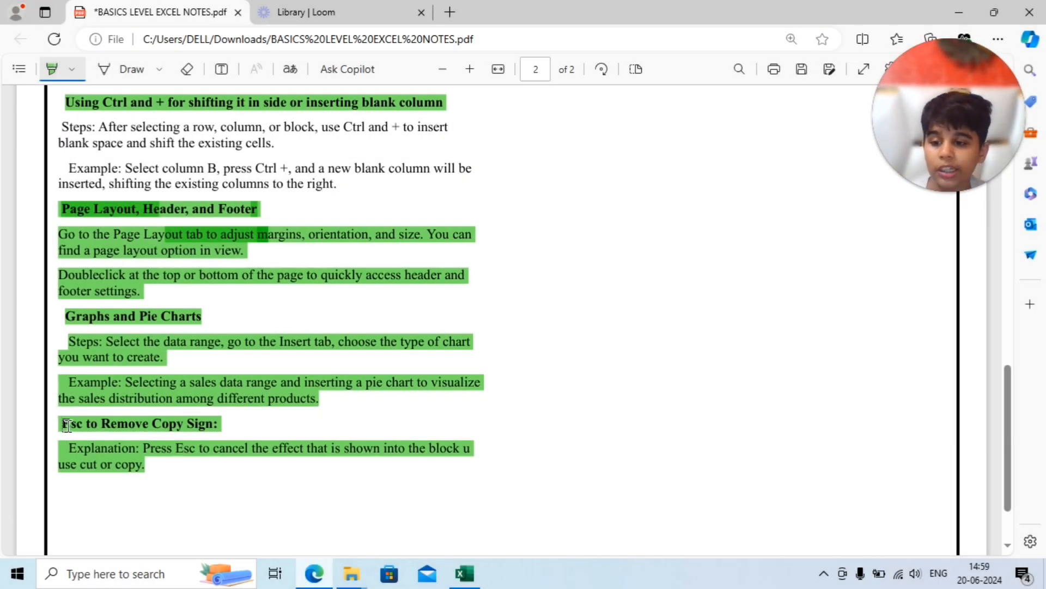
- Switch to the PDF notes and highlight the "Esc to Remove Copy Sign" heading and its explanation
left_click_drag(66, 425, 286, 424)
mouse_move(60, 430)
left_mouse_down()
mouse_move(182, 474)
mouse_move(51, 460)
mouse_move(170, 463)
mouse_move(173, 479)
left_mouse_up()
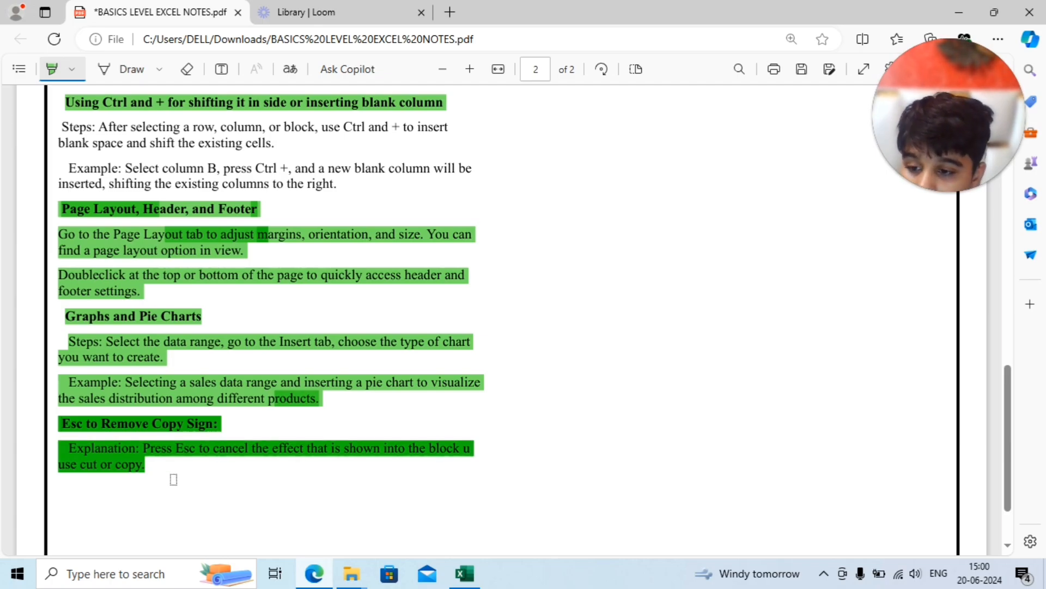
- Switch back to the Excel worksheet, copy the A1:E8 block, cancel the copy marquee and select empty cell E11
left_click(464, 572)
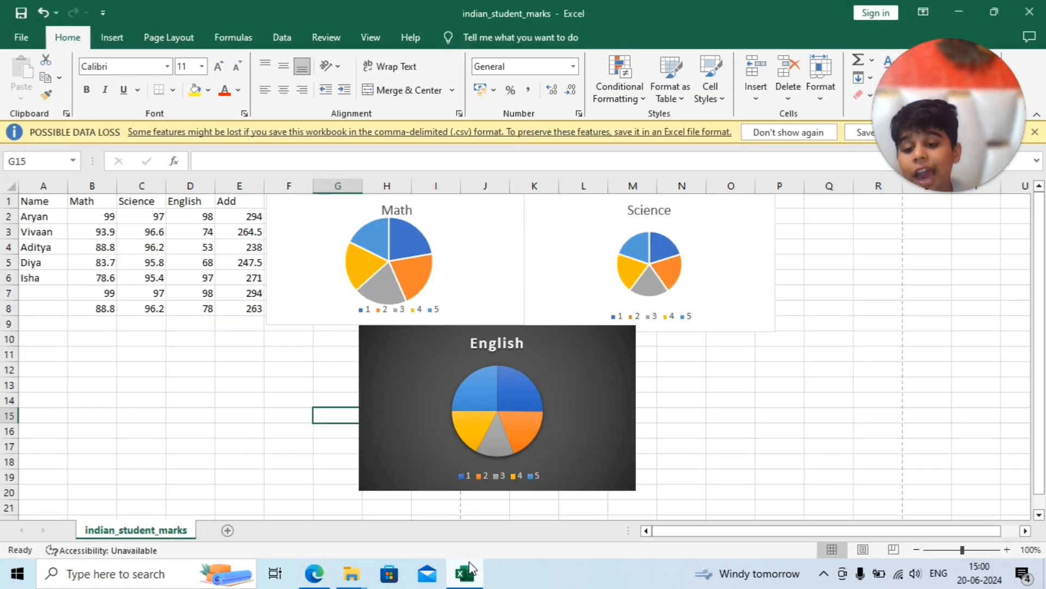
left_click_drag(44, 201, 257, 311)
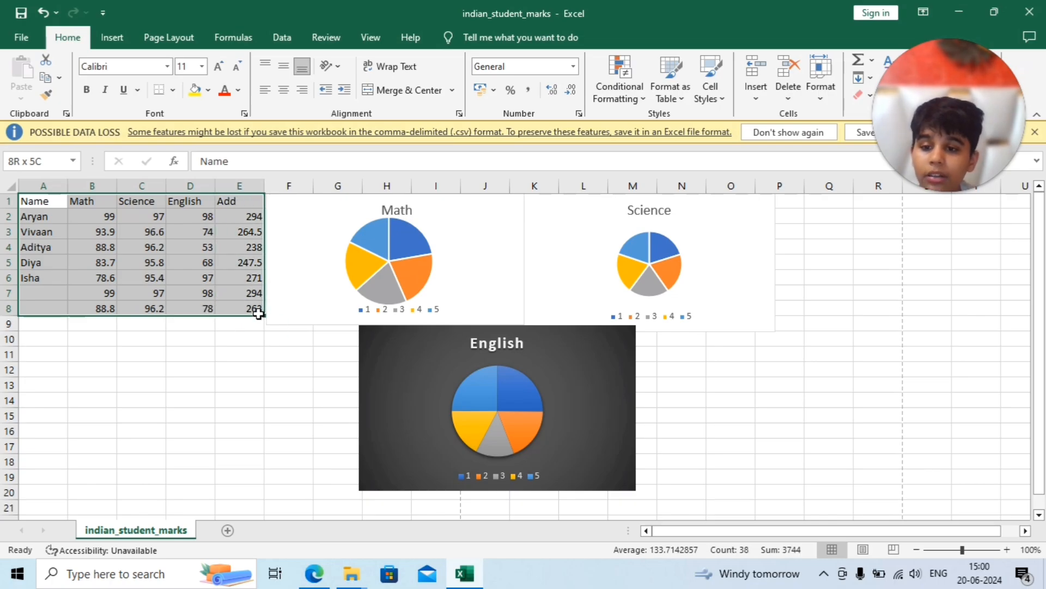
key("ctrl+c")
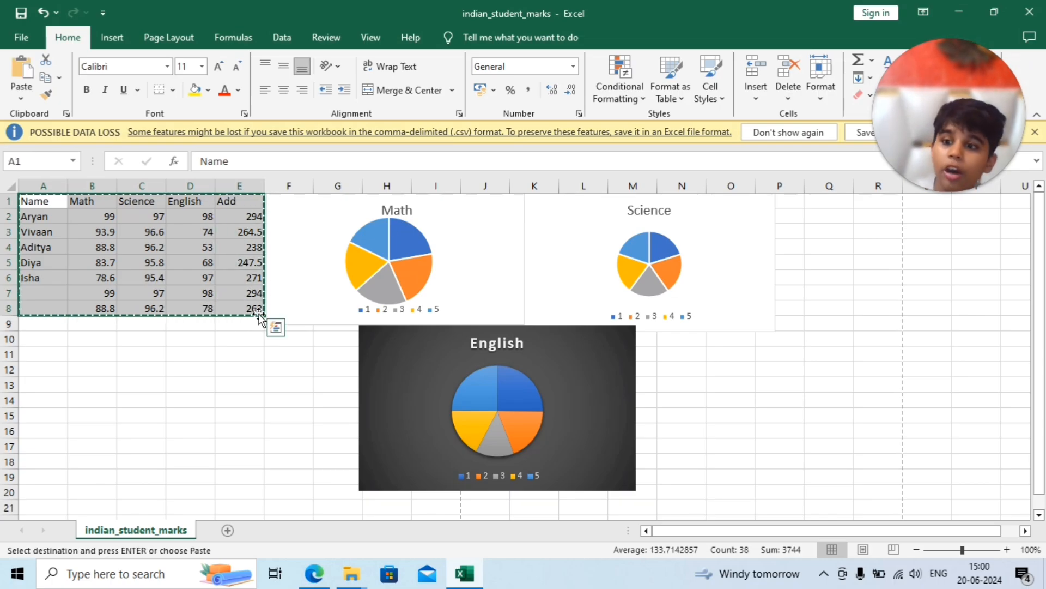
key("Escape")
left_click(326, 352)
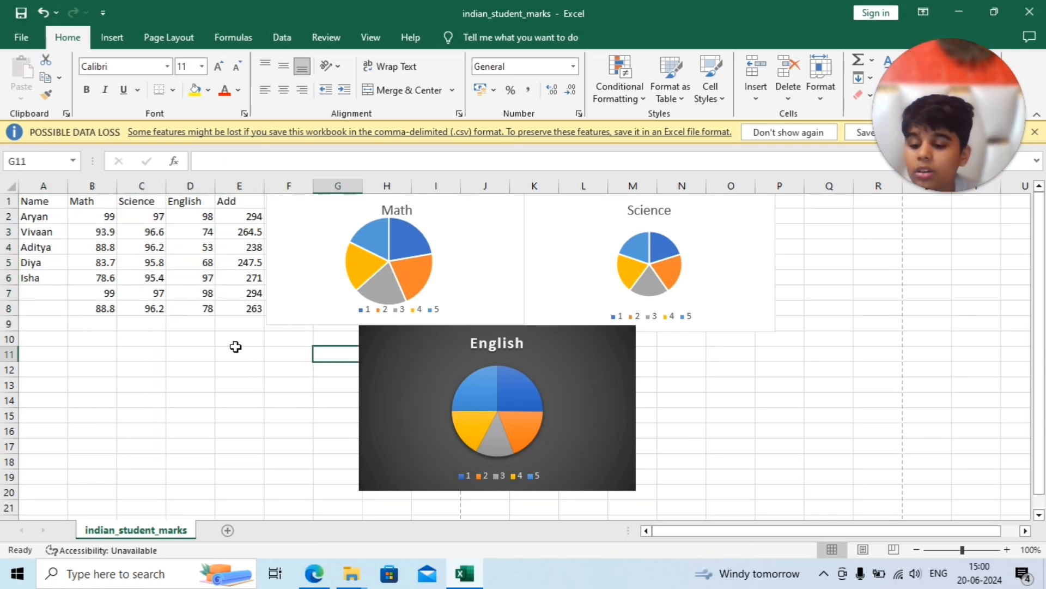
left_click(236, 350)
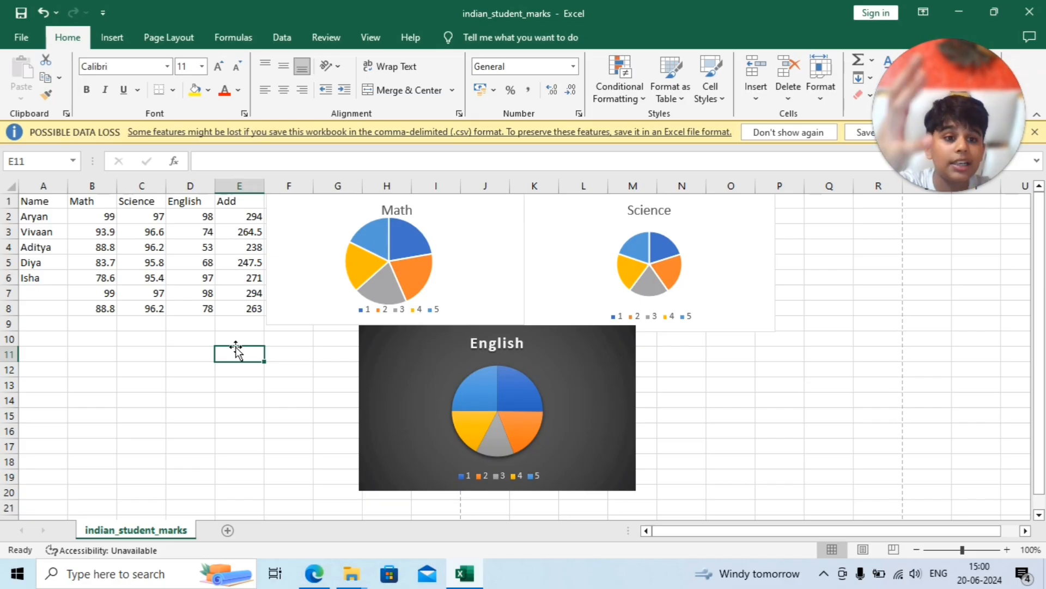